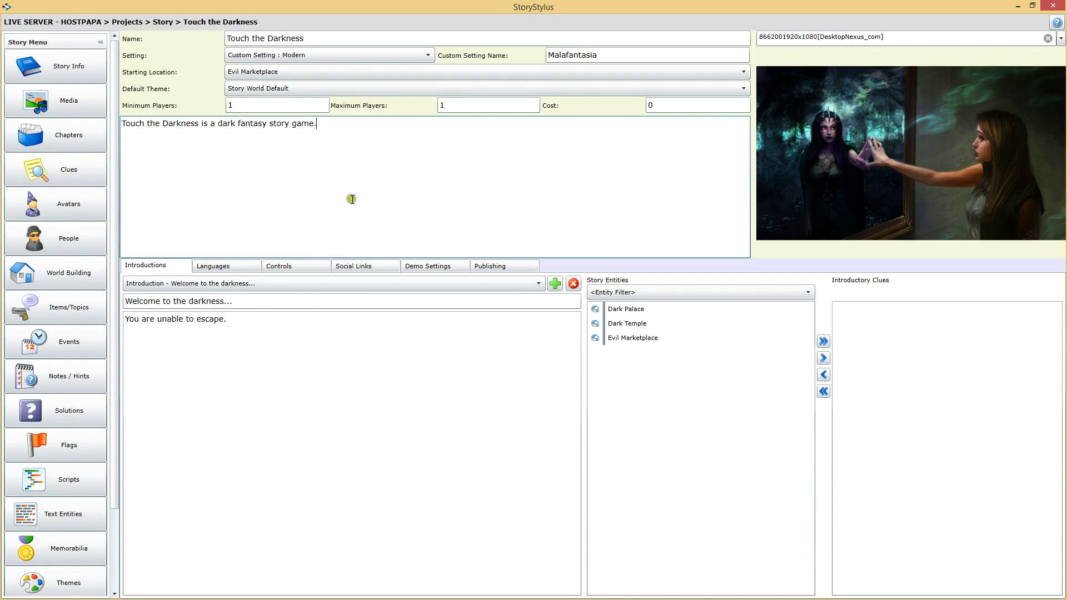
left_click(343, 129)
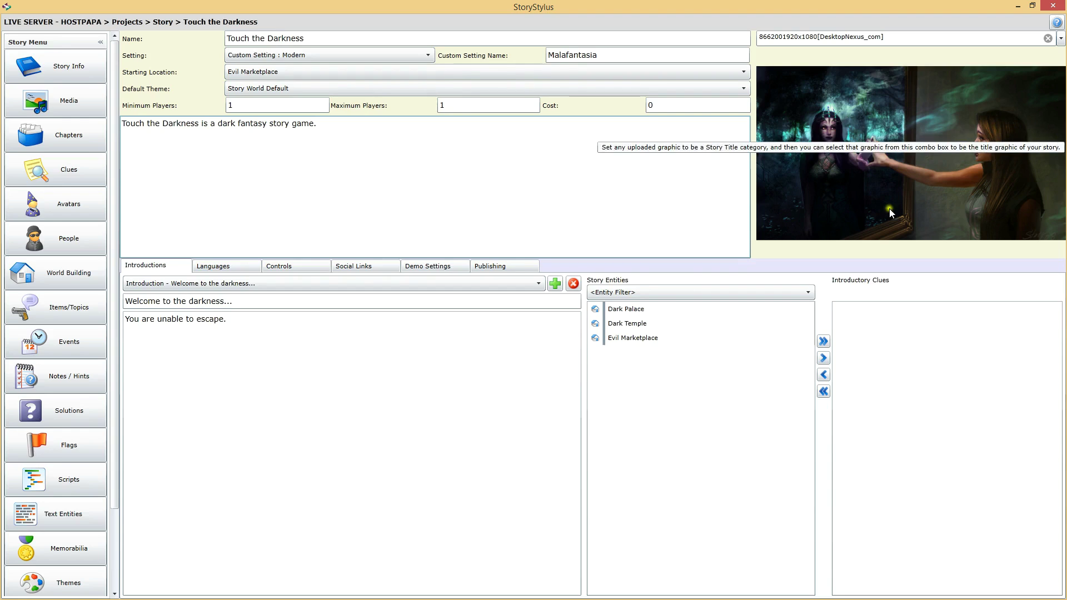
left_click(417, 205)
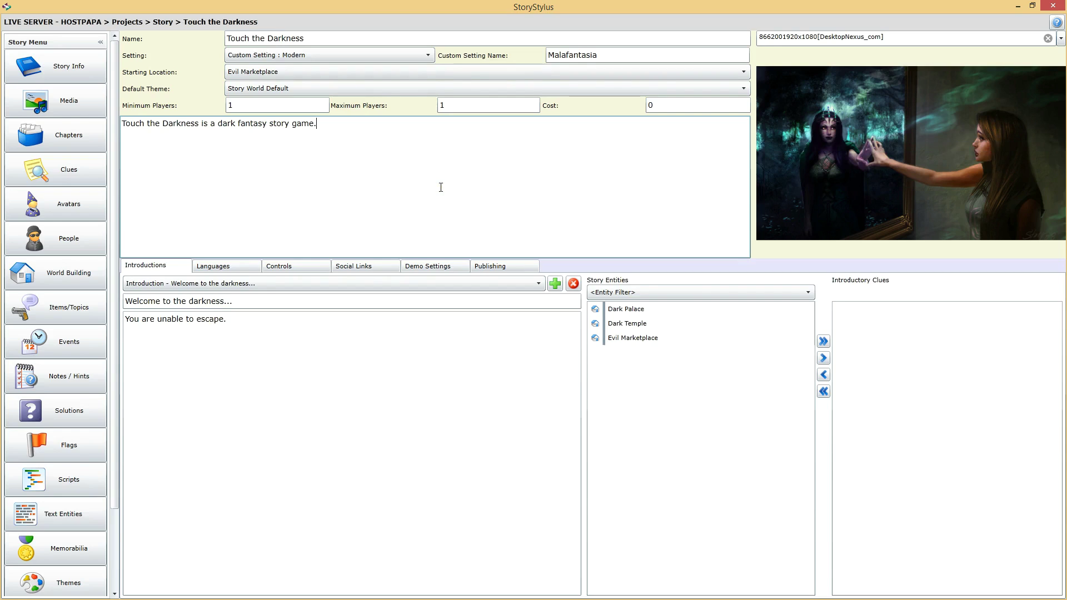
left_click(328, 143)
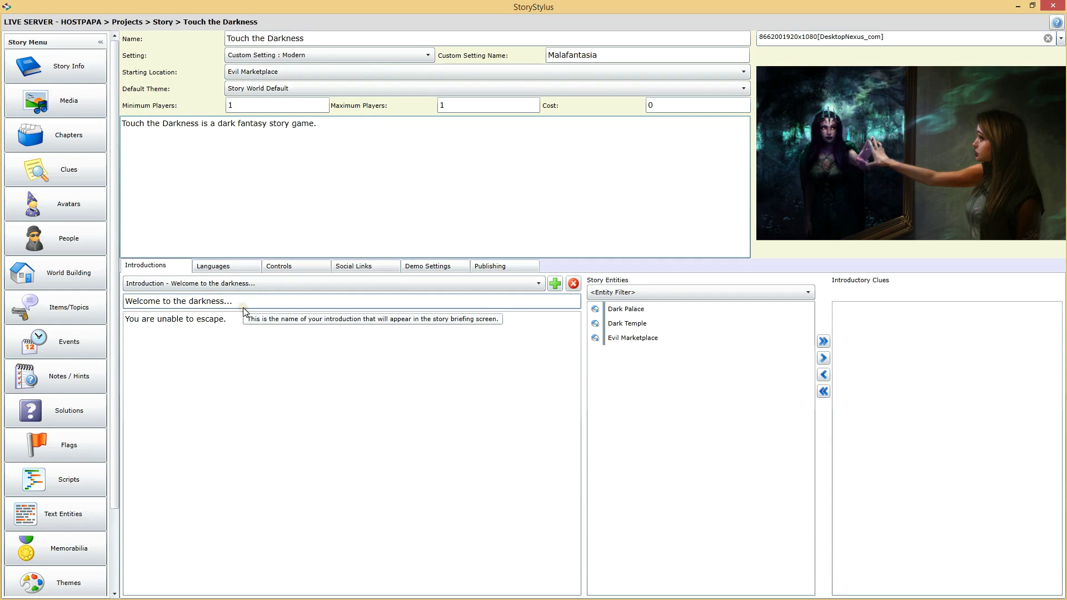
Add a second story introduction and name it "Welcome to your dark domain...".
left_click(554, 285)
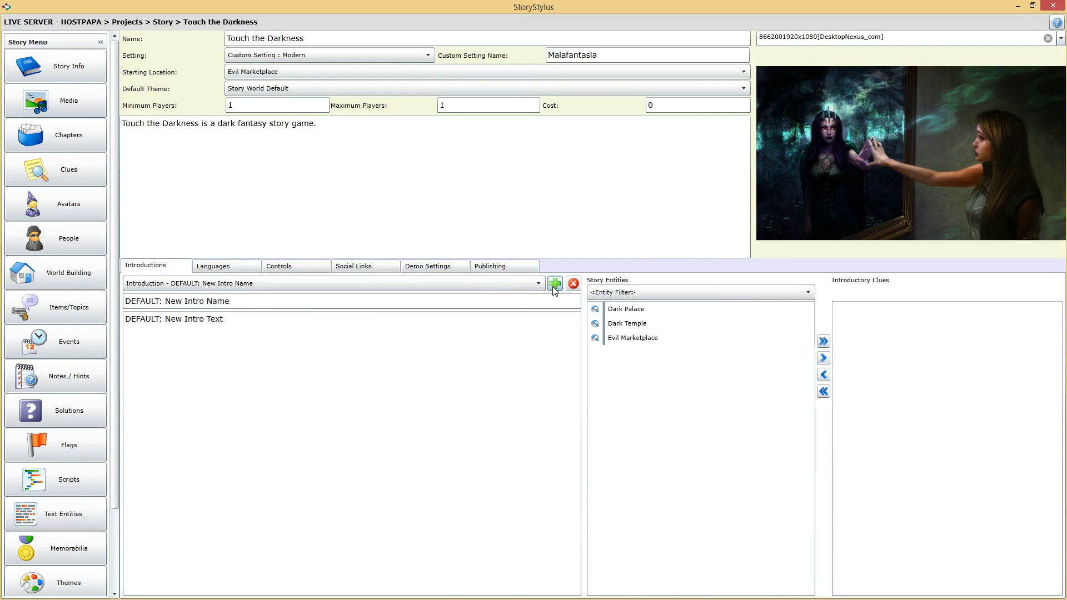
left_click(519, 284)
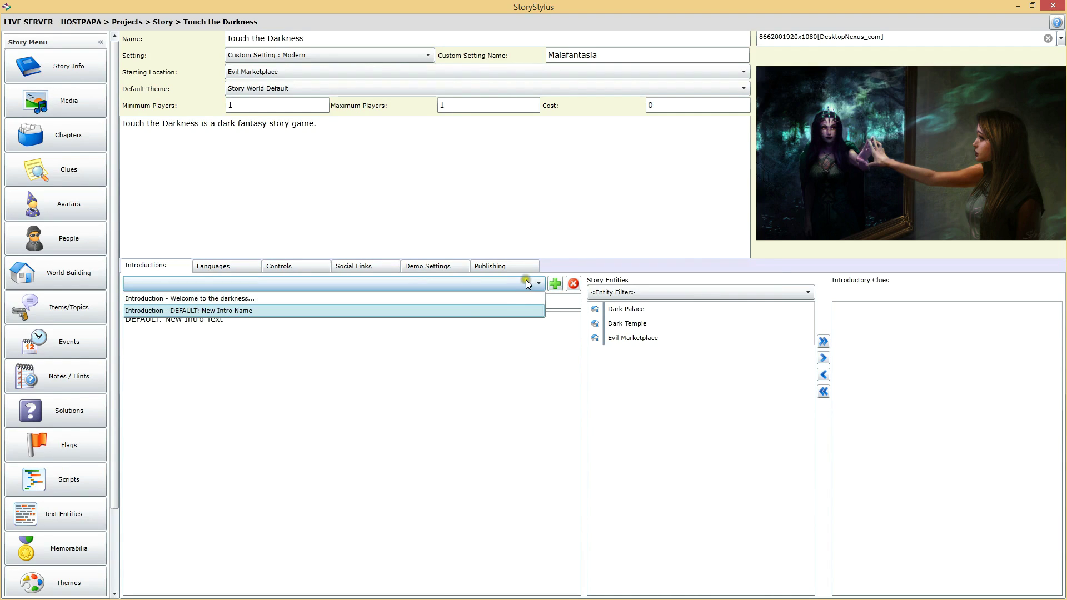
left_click(526, 280)
left_click(325, 280)
left_click(316, 279)
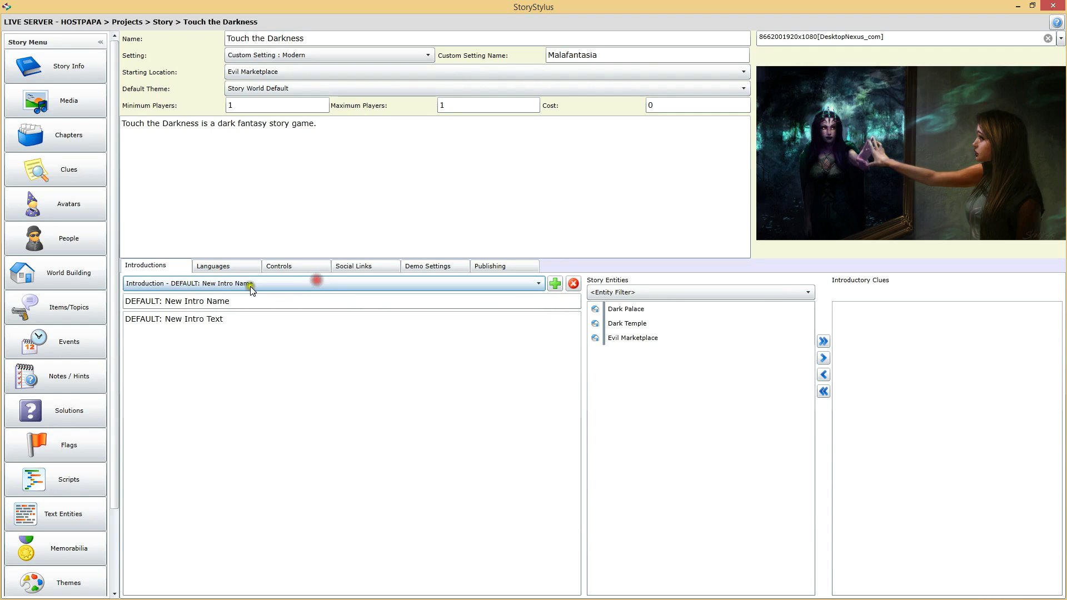
left_click(261, 301)
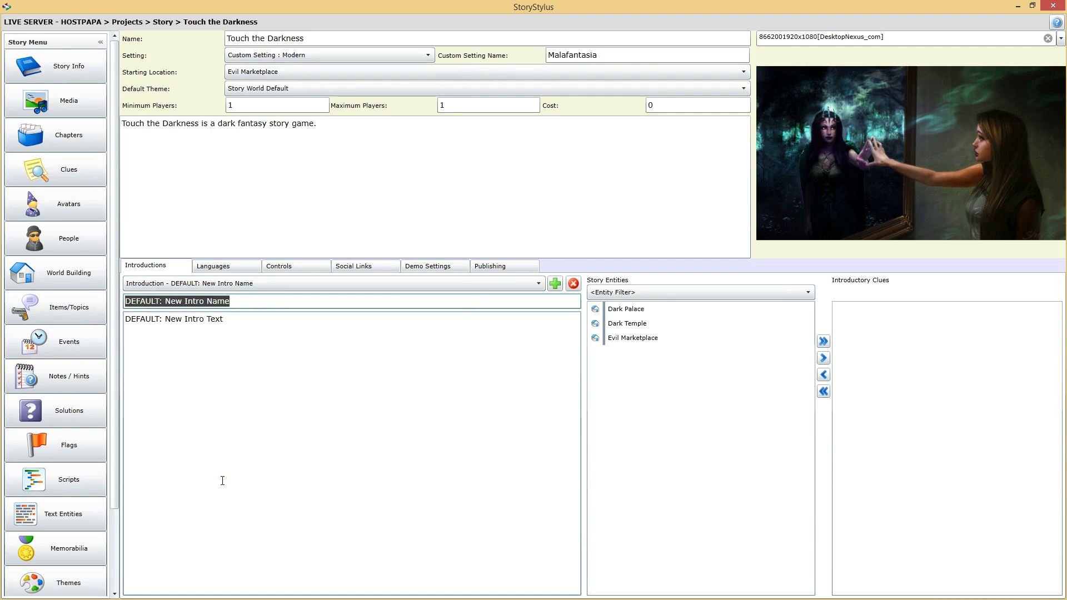
type("Welcome to your dark domain...")
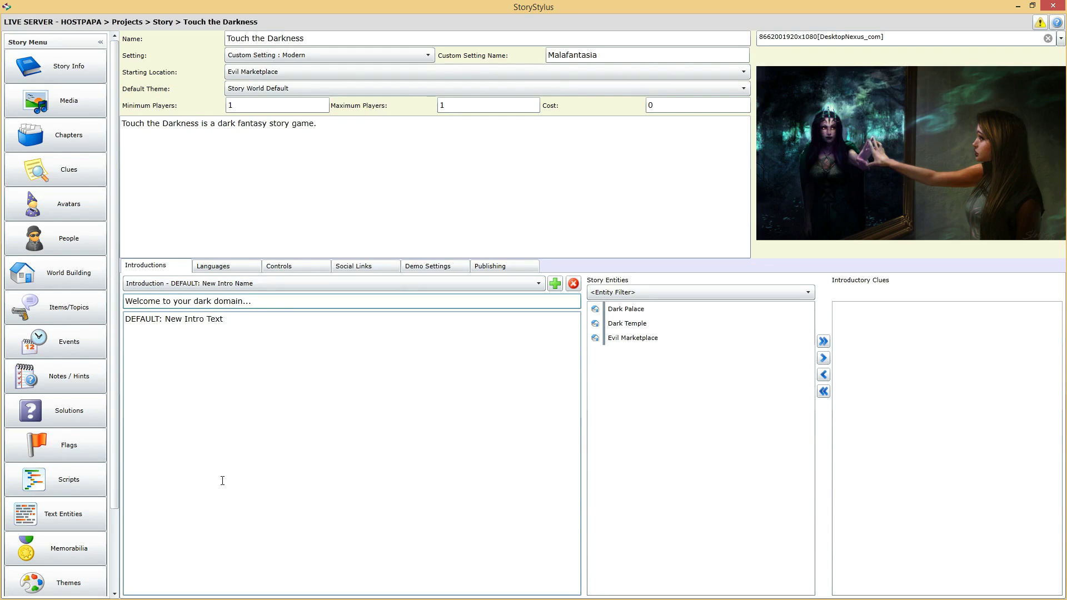
Replace the new introduction's placeholder text with "You are the queen of darkness.".
left_click(310, 347)
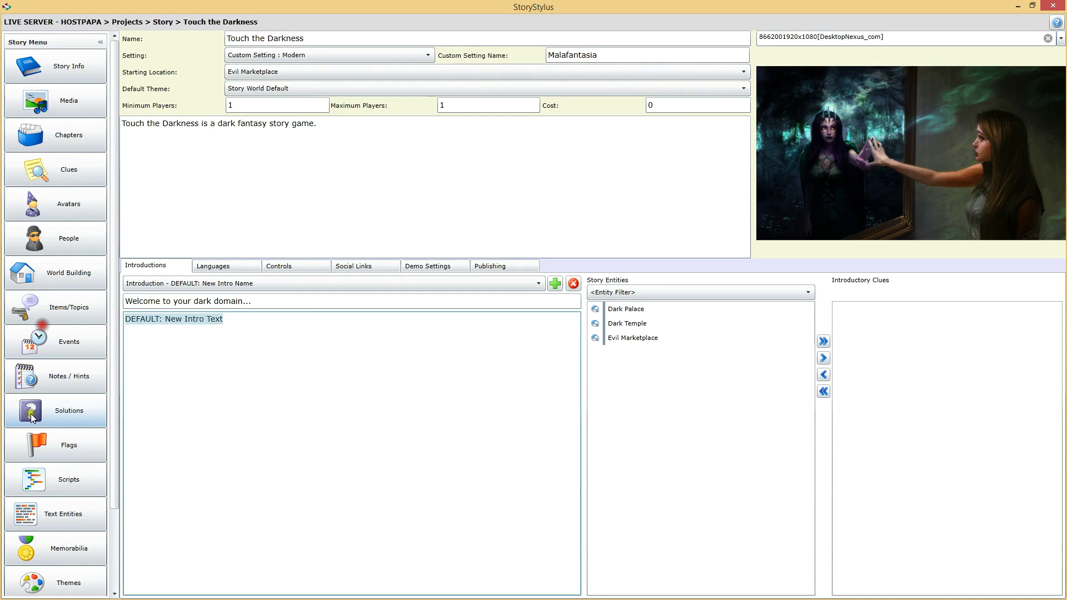
type("You are the queen of")
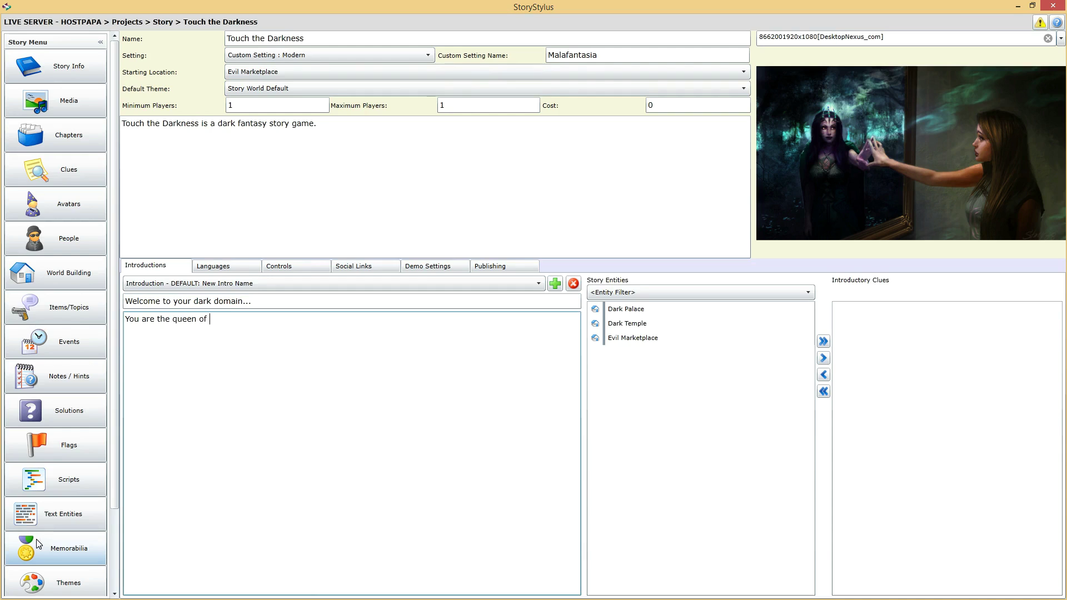
type(".")
left_click(303, 303)
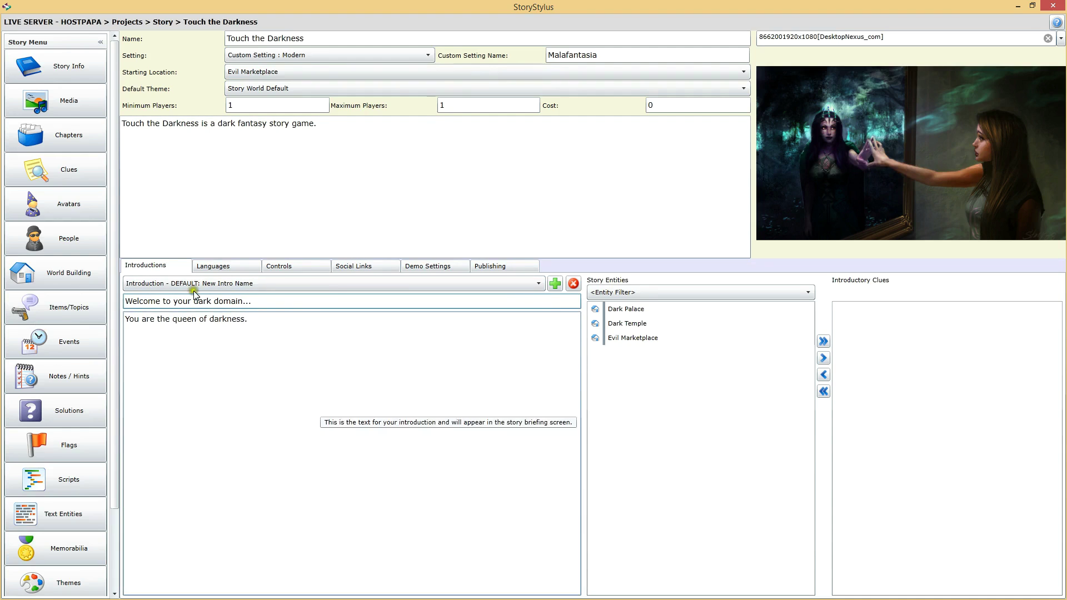
Switch back to the "Welcome to the darkness..." introduction and review its name, its text and the list of introductions.
left_click(362, 284)
left_click(251, 298)
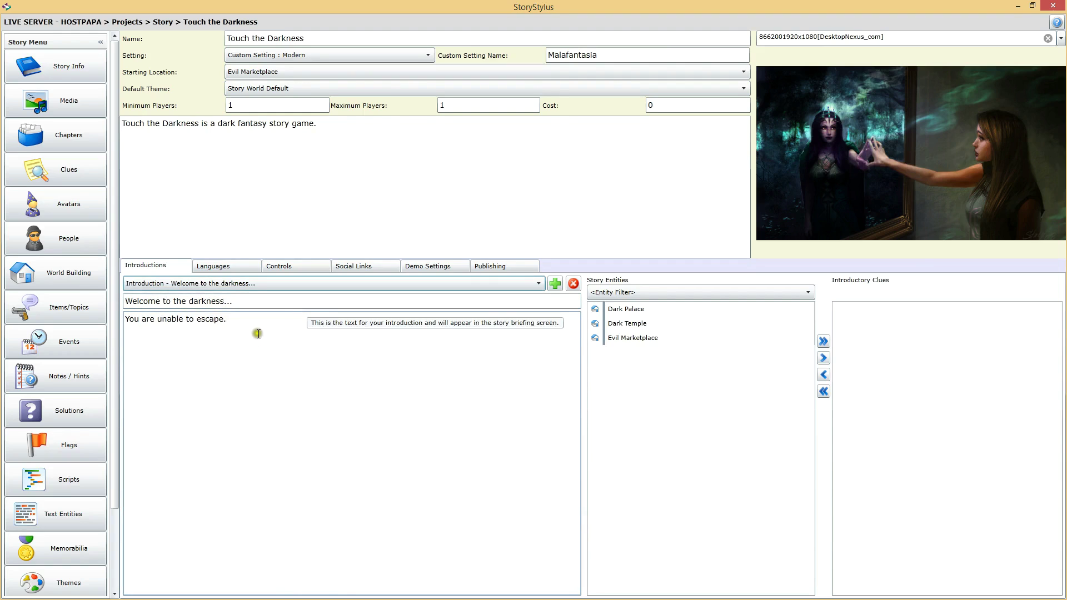
left_click(277, 299)
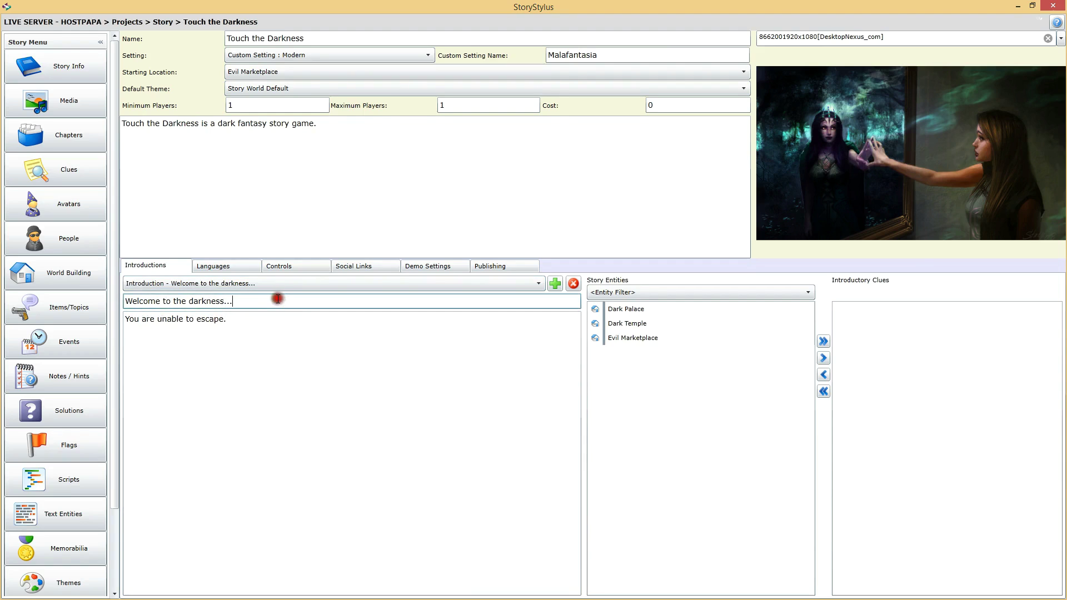
left_click(299, 303)
left_click(261, 321)
left_click(285, 303)
left_click(278, 324)
left_click(276, 303)
left_click(458, 286)
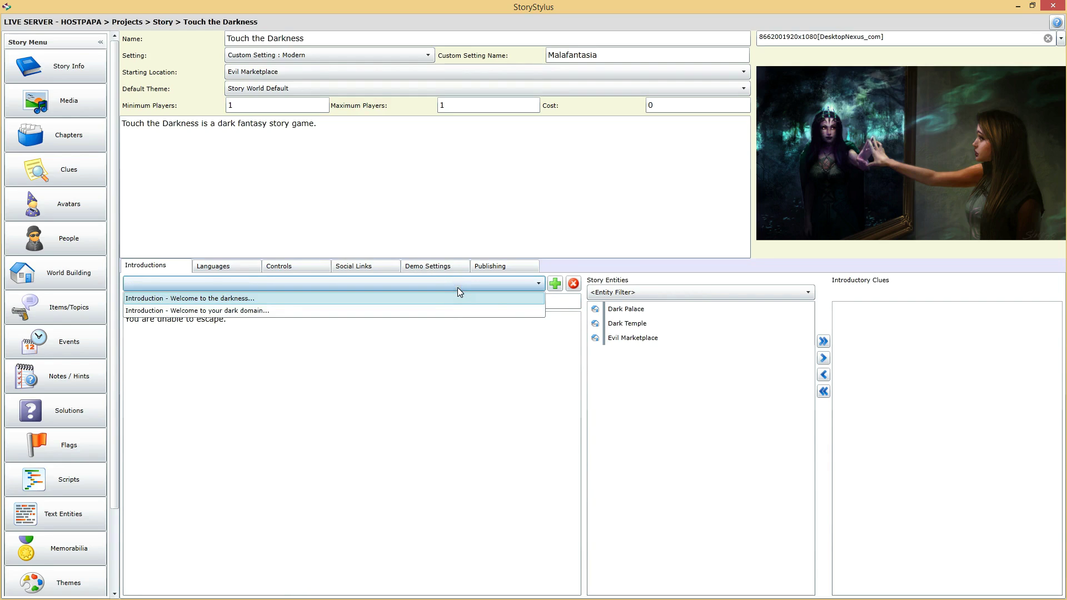
left_click(456, 287)
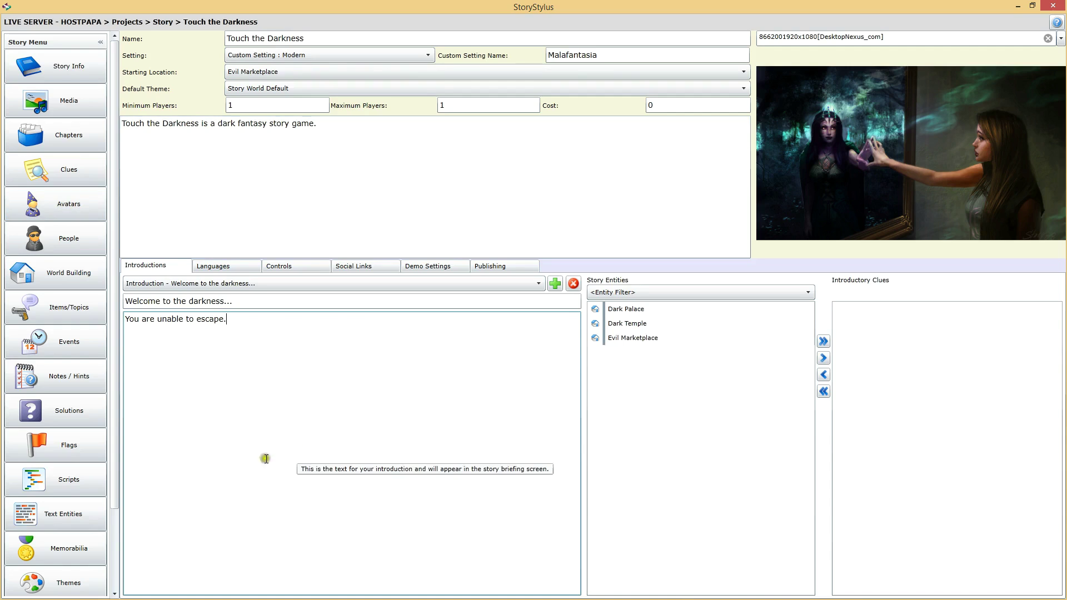
Start a new avatar for the story in the Sleuth Creation Wizard and set its gender to Female.
left_click(74, 203)
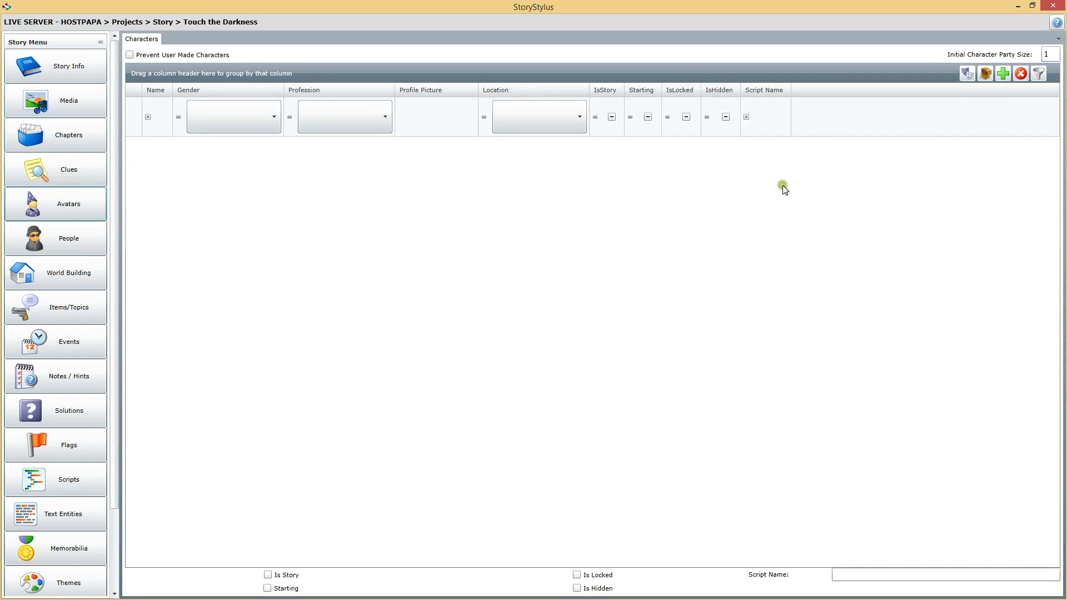
left_click(1005, 74)
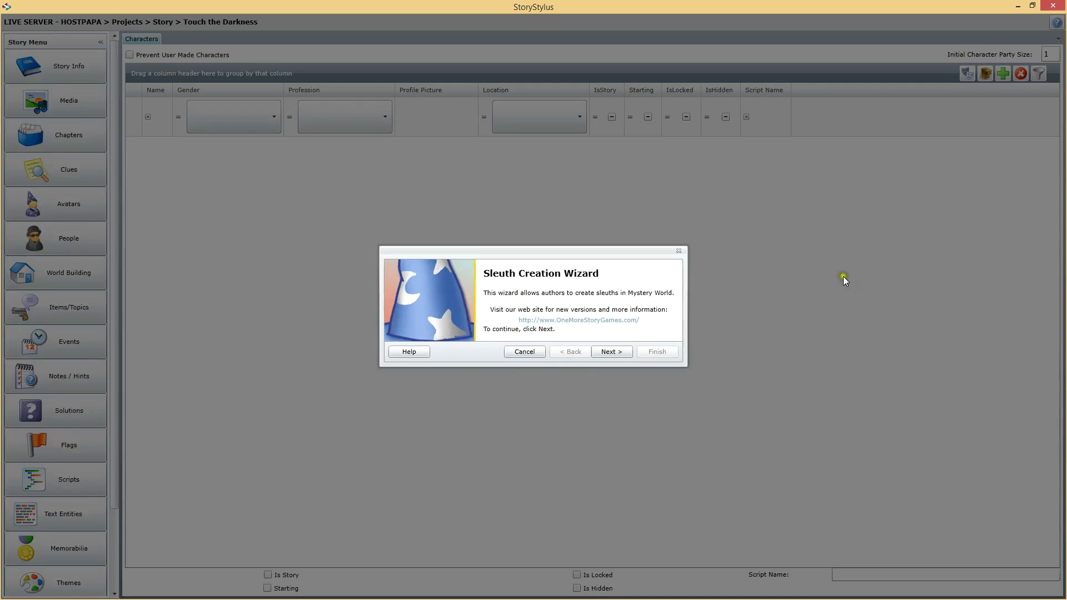
left_click(622, 351)
left_click(581, 330)
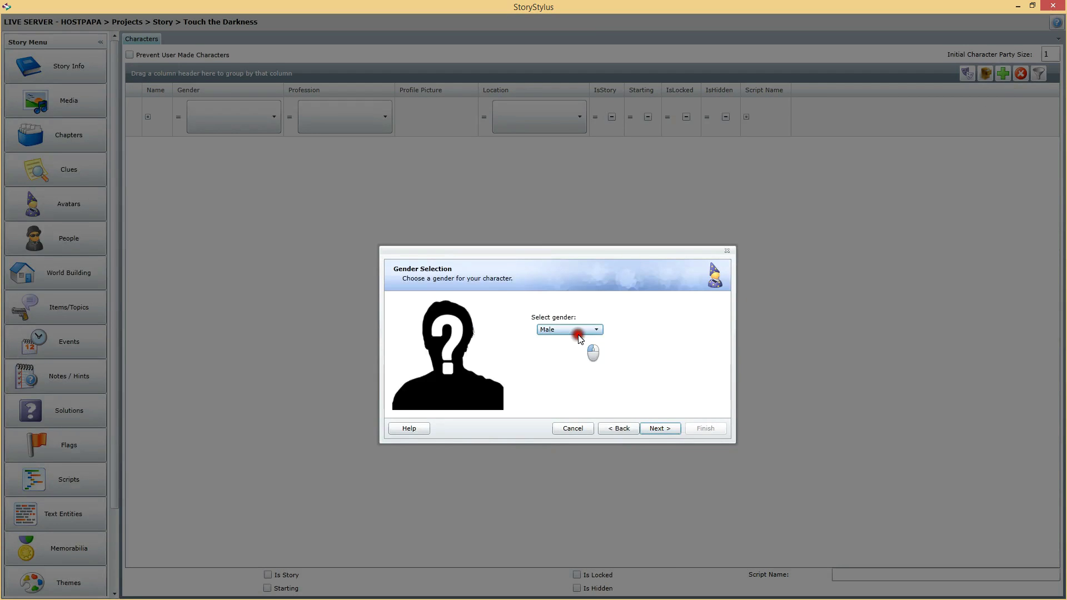
left_click(574, 357)
left_click(660, 429)
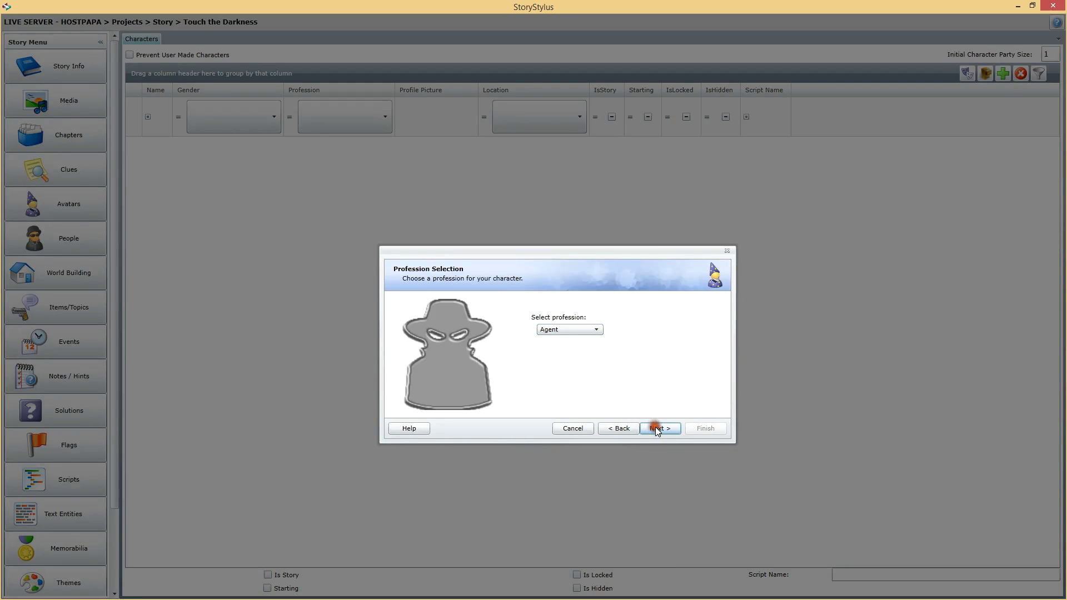
Set the avatar's profession to Writer and continue with the preset attributes and the none.png profile picture.
left_click(576, 331)
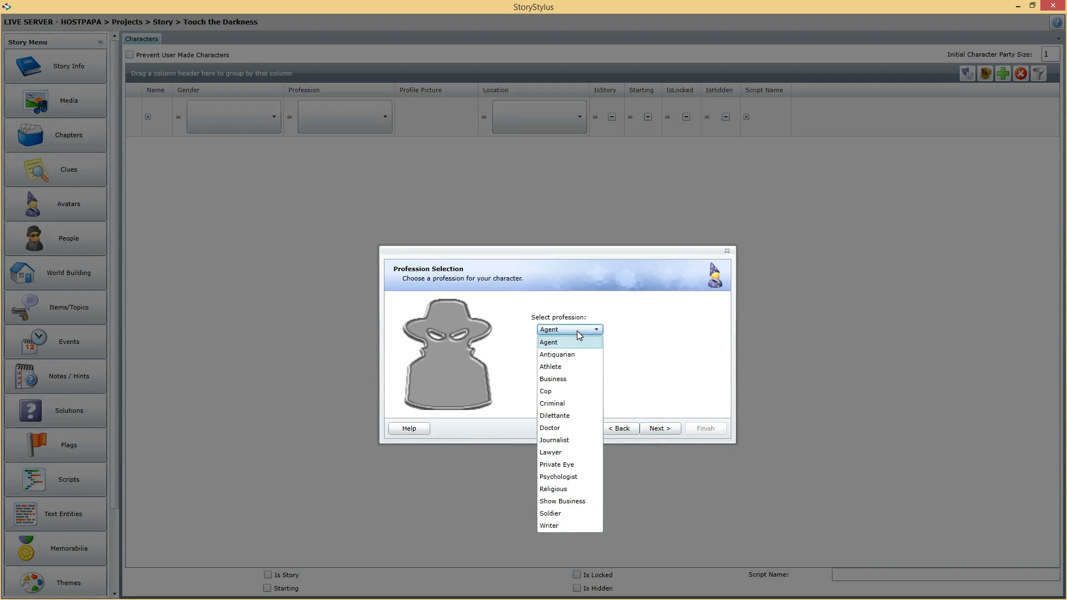
left_click(552, 526)
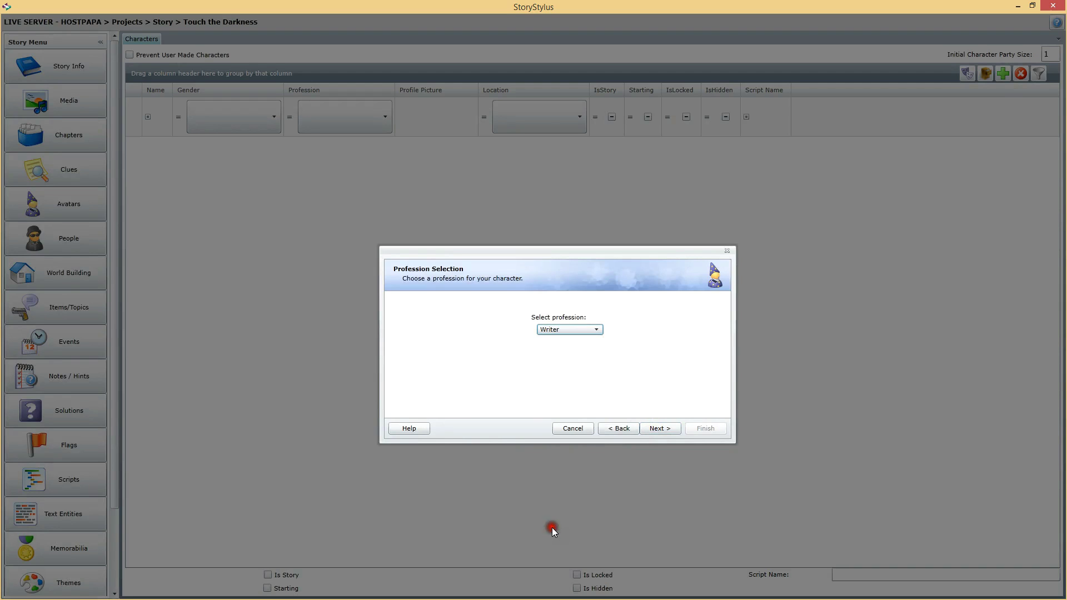
left_click(663, 429)
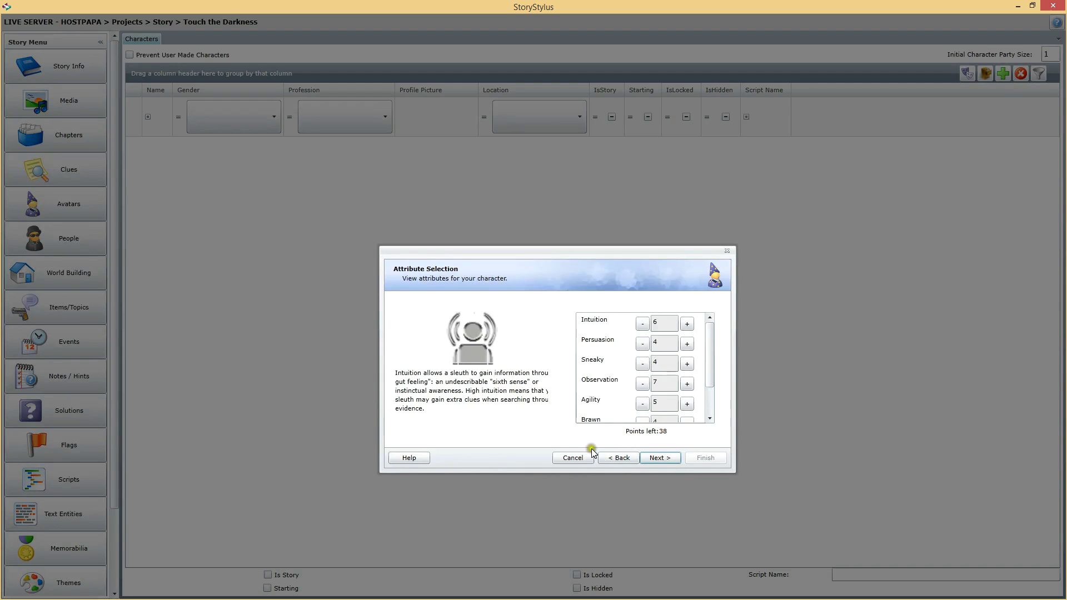
left_click(671, 456)
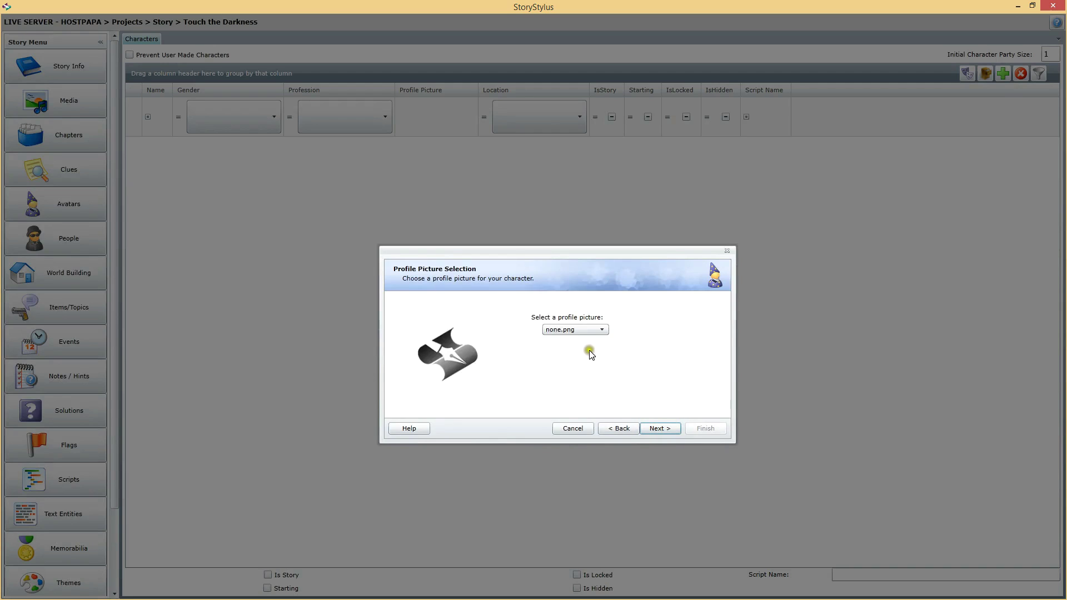
left_click(585, 333)
left_click(665, 429)
Enter the avatar's first and last name, choose the prefix Miss, and finish creating the avatar.
left_click(611, 328)
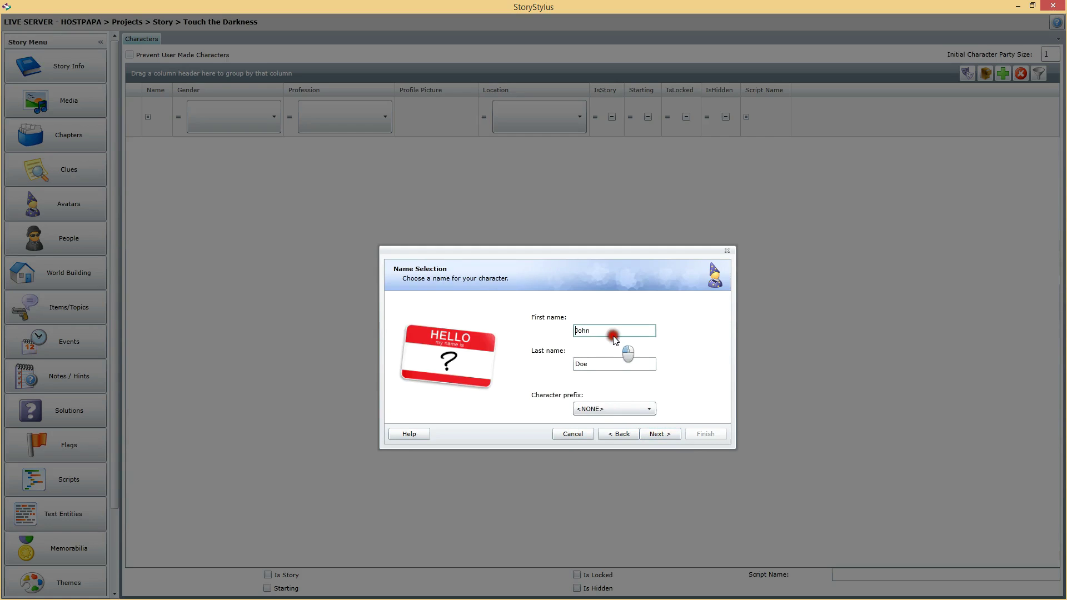
left_click_drag(616, 334, 528, 335)
type("Stacey")
left_click(595, 363)
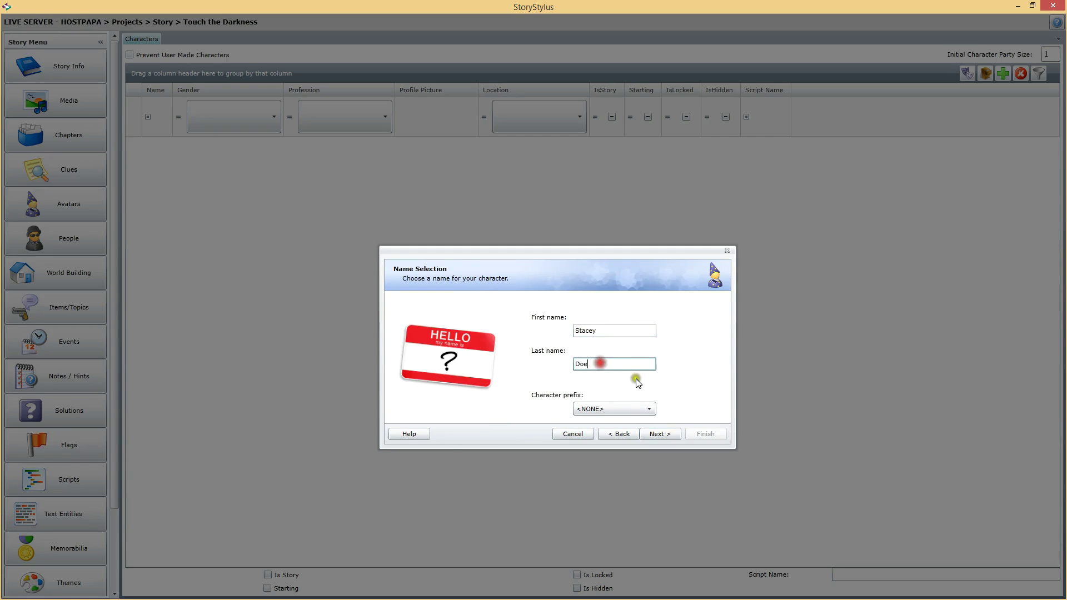
left_click(617, 411)
left_click(582, 475)
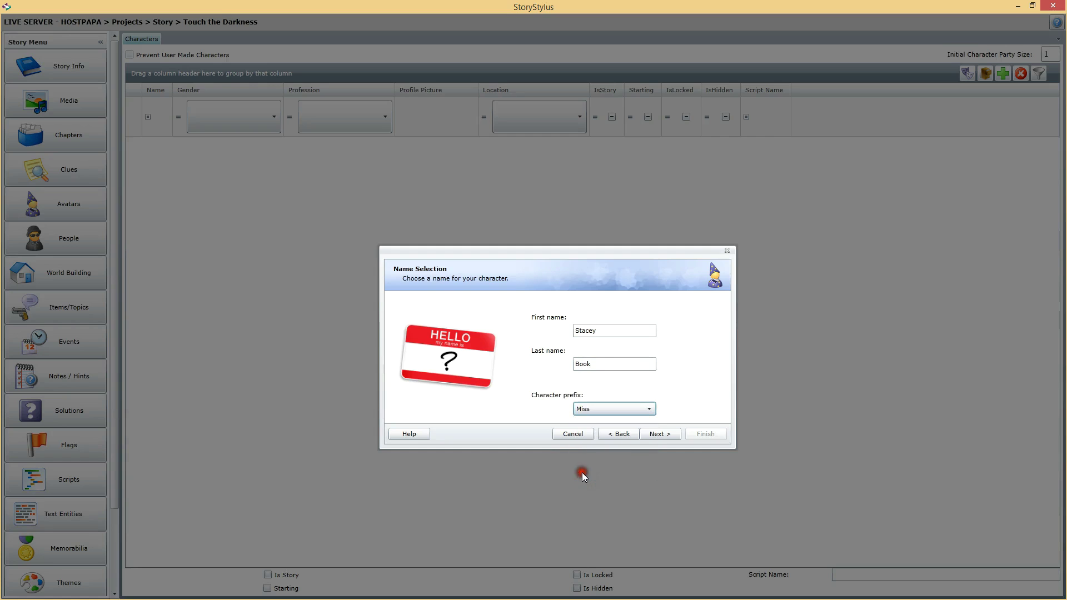
left_click(662, 435)
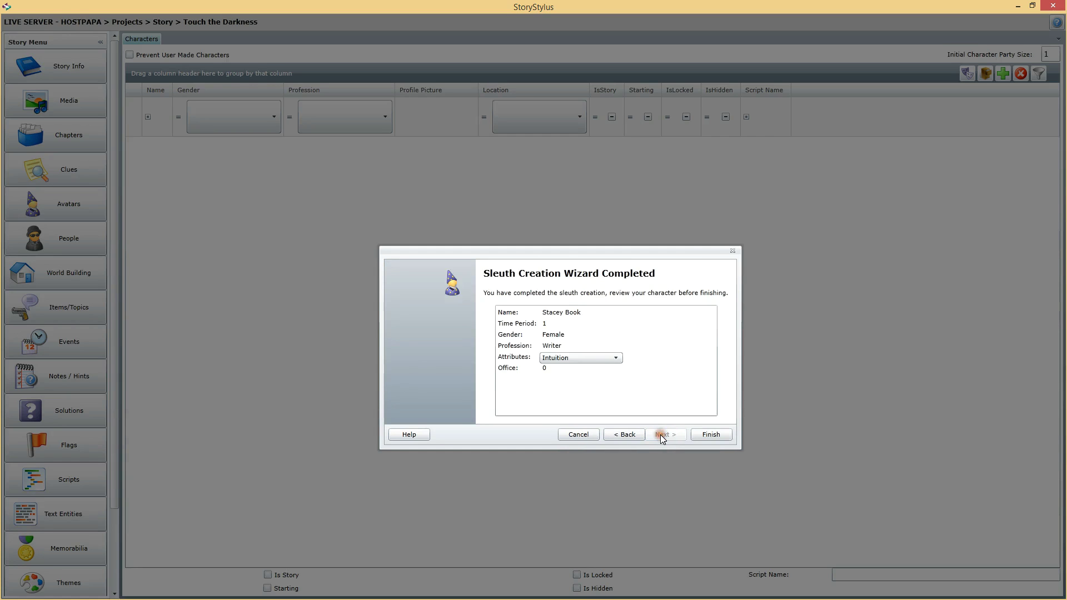
left_click(707, 434)
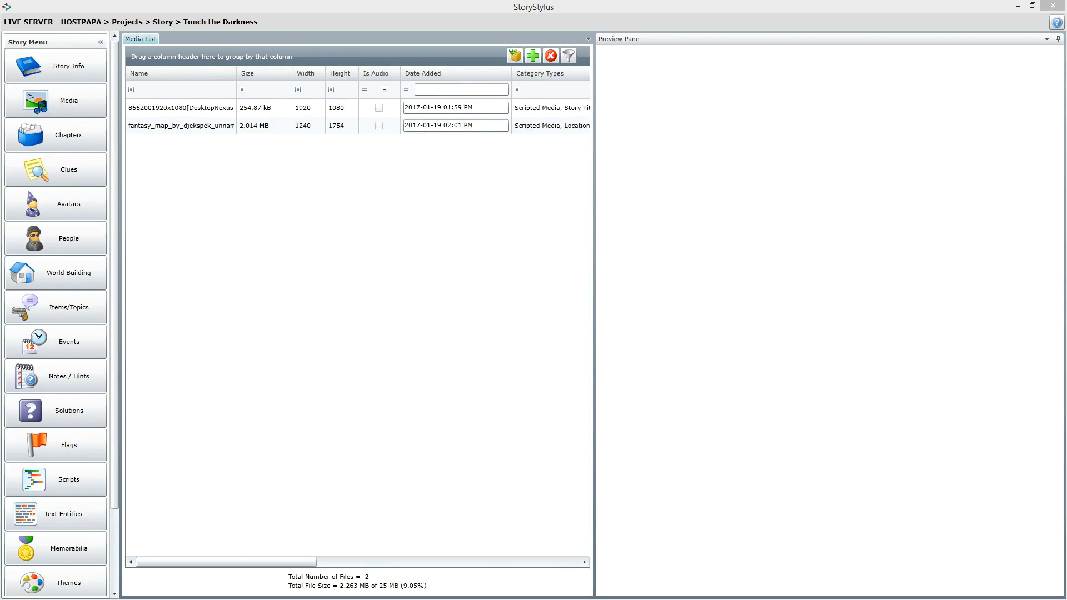
Add the image files to the story's media upload and resize DarkQueen.png and Stacy08.png to Player Character Picture (300x300).
left_click_drag(842, 449, 353, 221)
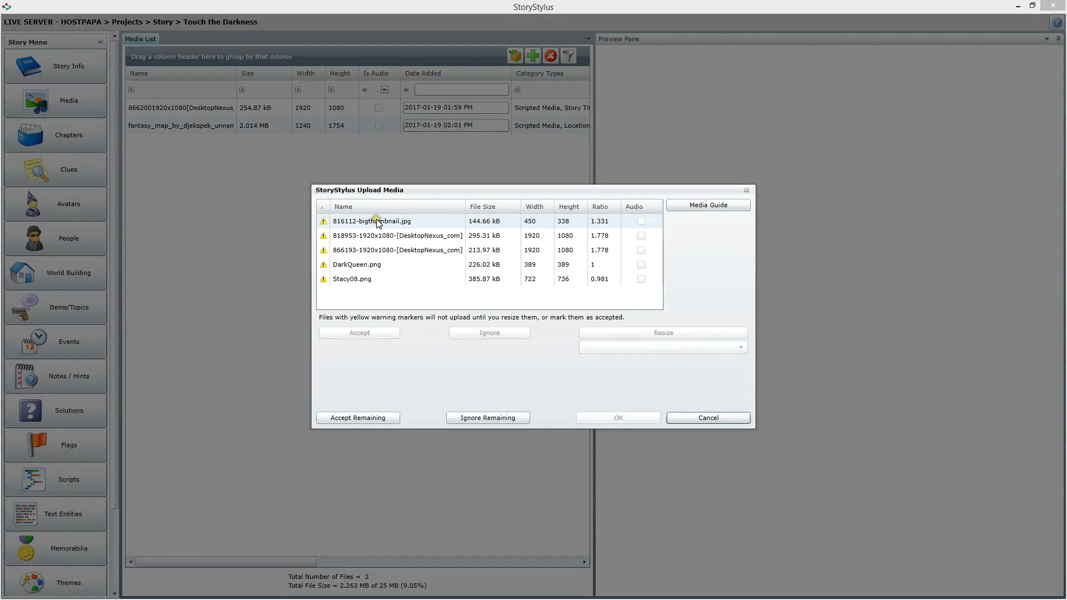
left_click(376, 265)
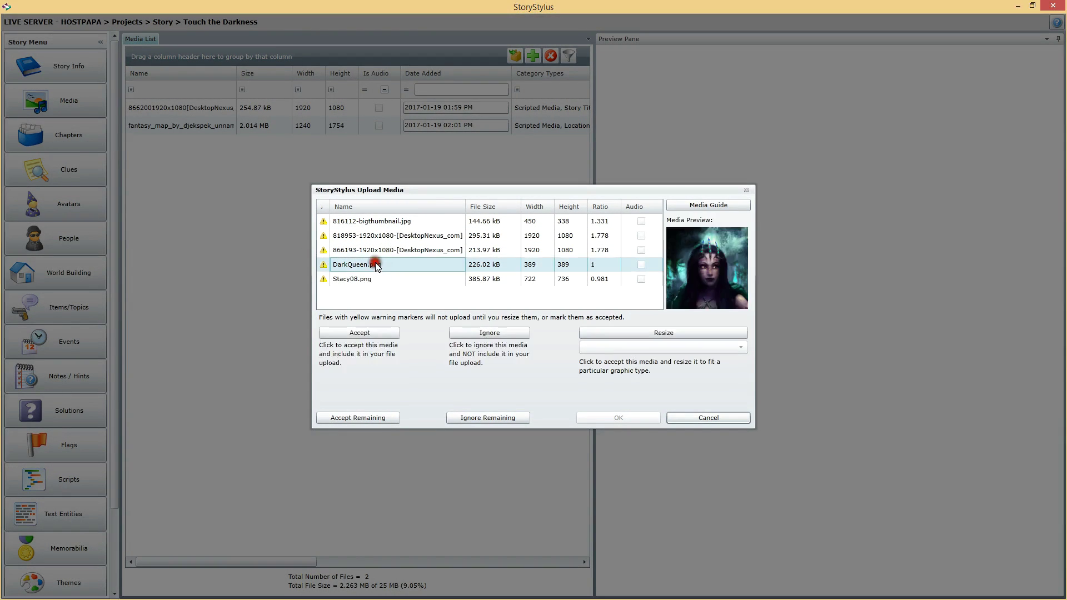
left_click(709, 329)
left_click(348, 279)
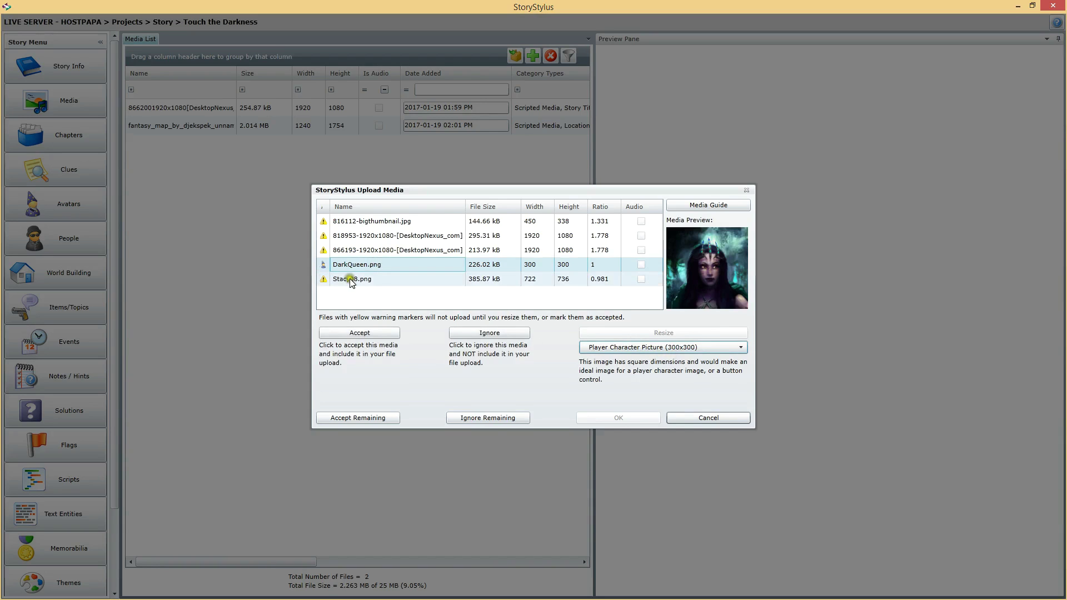
left_click(700, 335)
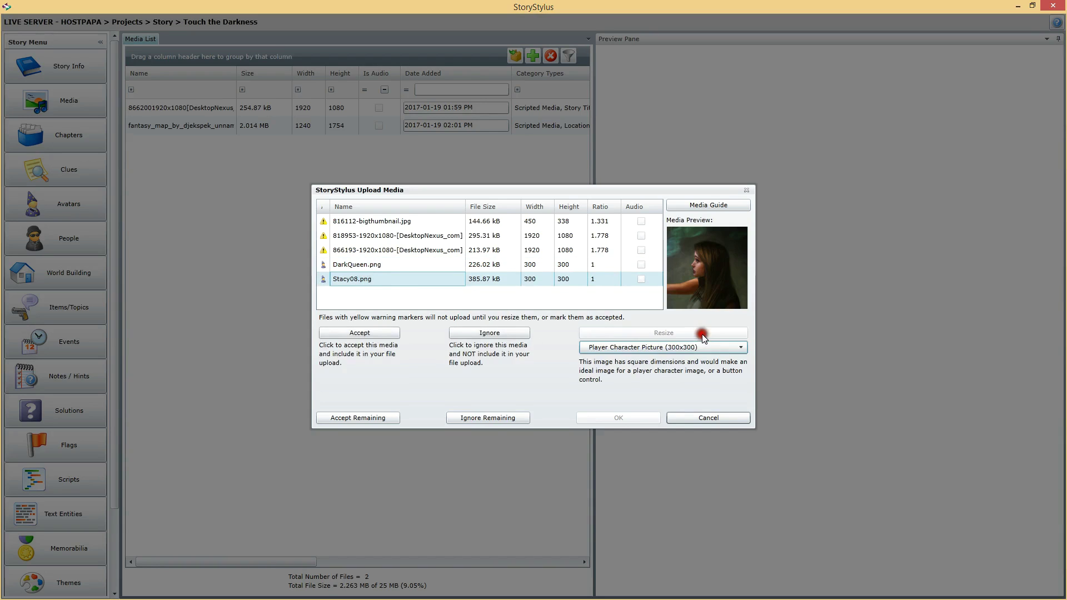
Accept the 866193 and 818953 DesktopNexus images for upload at their original 1920x1080 size.
left_click(350, 250)
left_click(669, 334)
left_click(675, 349)
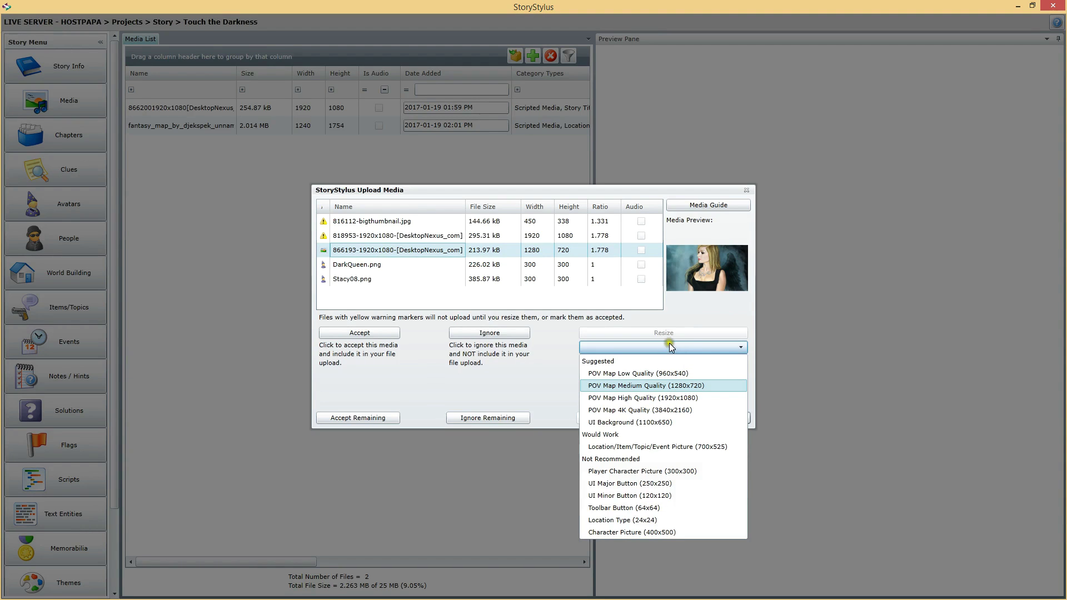
left_click(671, 347)
left_click(366, 331)
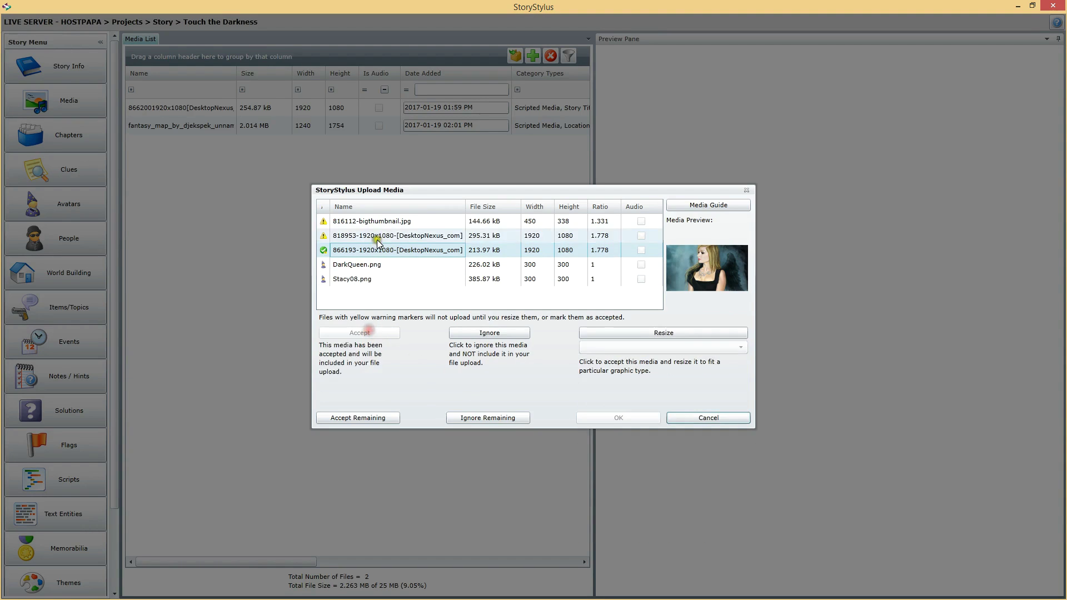
left_click(377, 238)
left_click(367, 331)
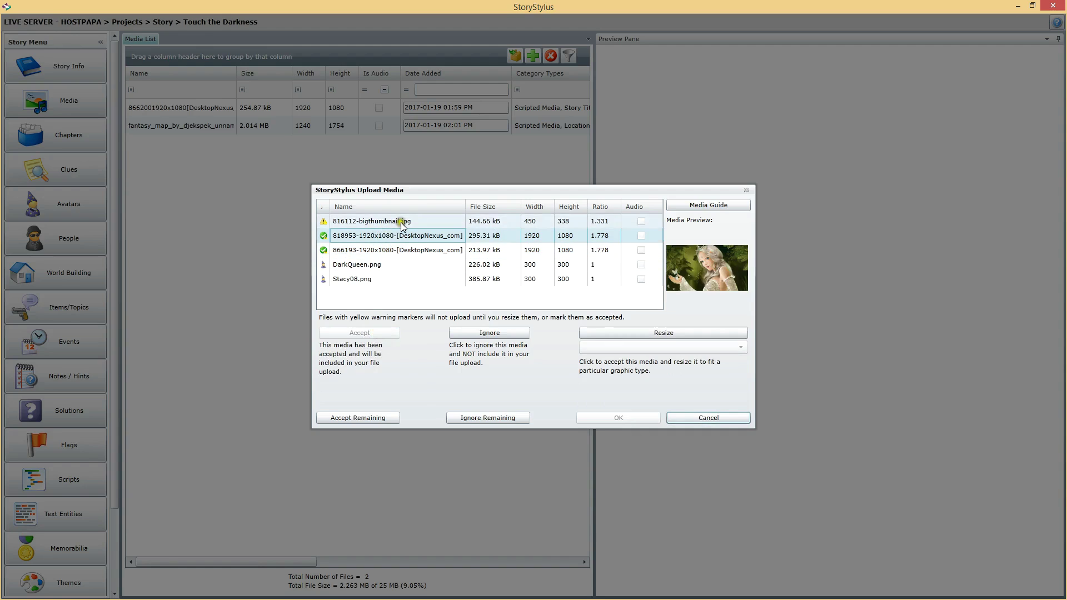
Accept 816112-bigthumbnail.jpg at its original size and upload all the prepared images to the story's media.
left_click(401, 221)
left_click(379, 331)
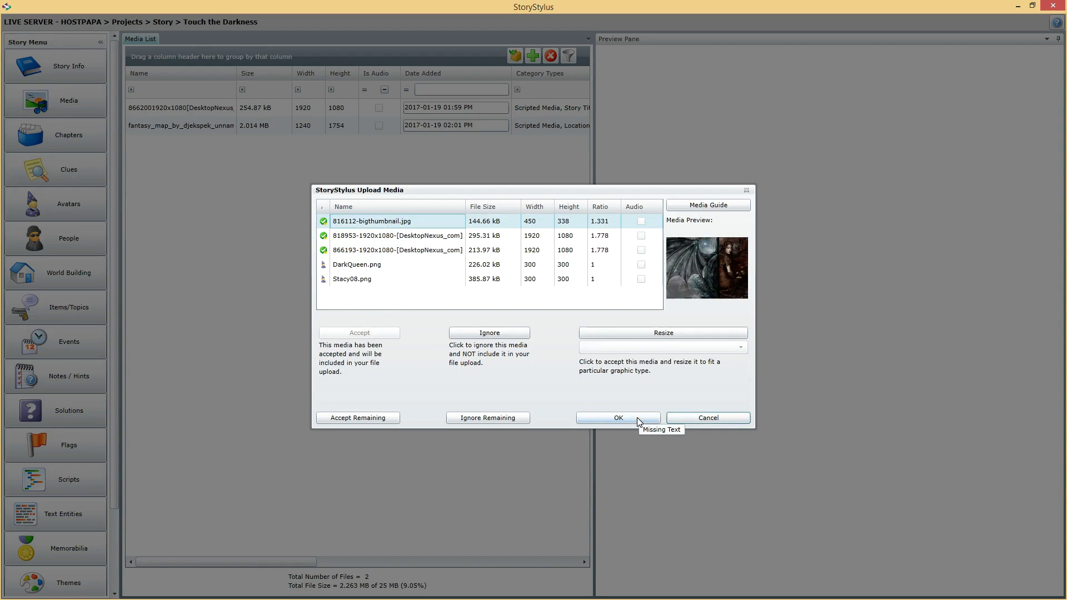
left_click(618, 419)
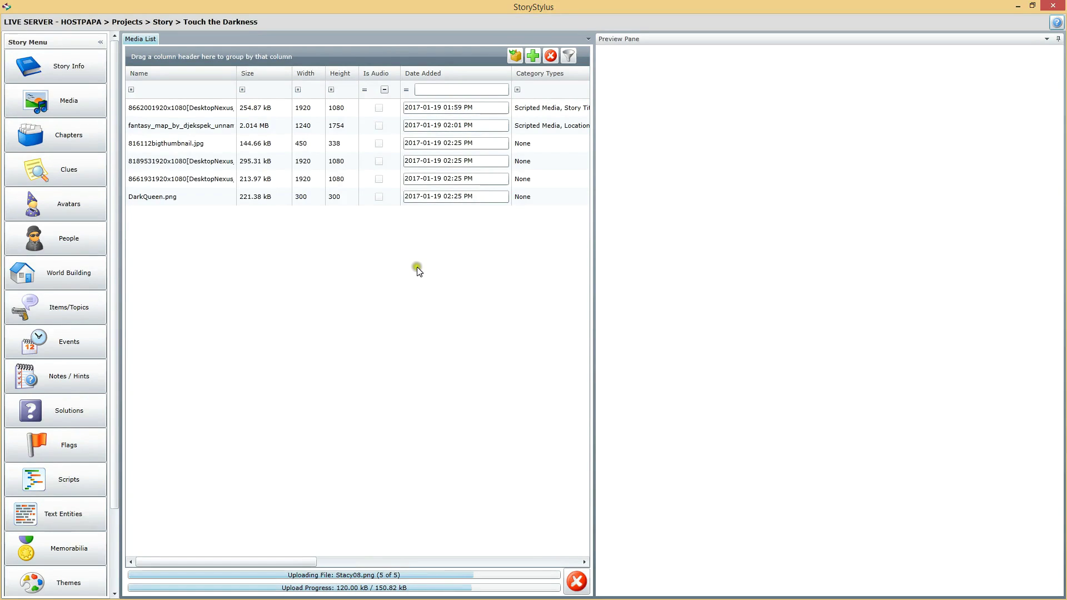
left_click(406, 277)
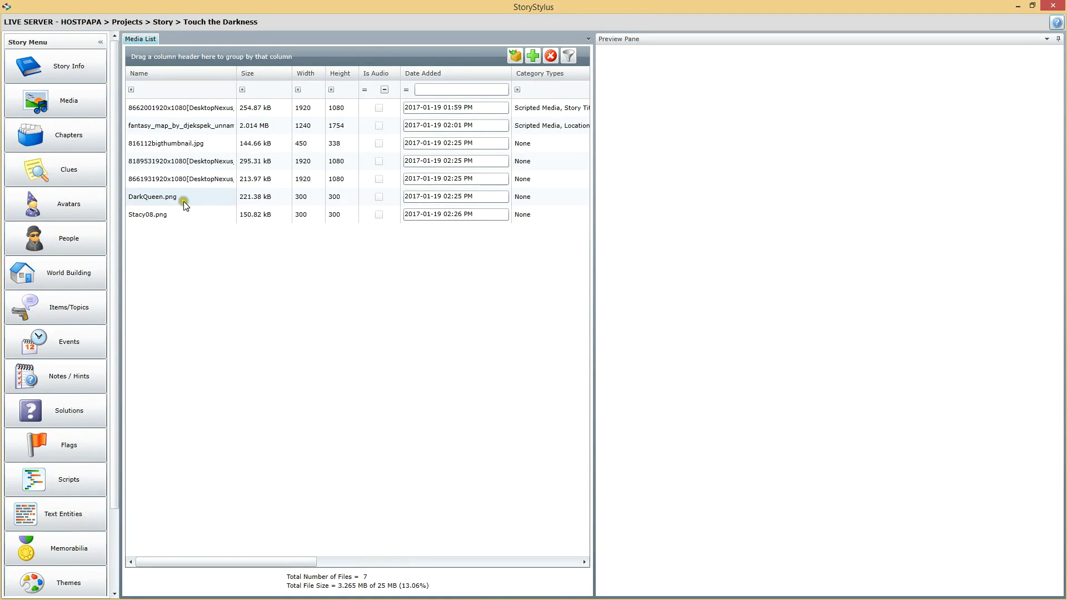
Copy the attribution text of the 866200 DesktopNexus image to DarkQueen.png and Stacy08.png.
left_click(186, 105)
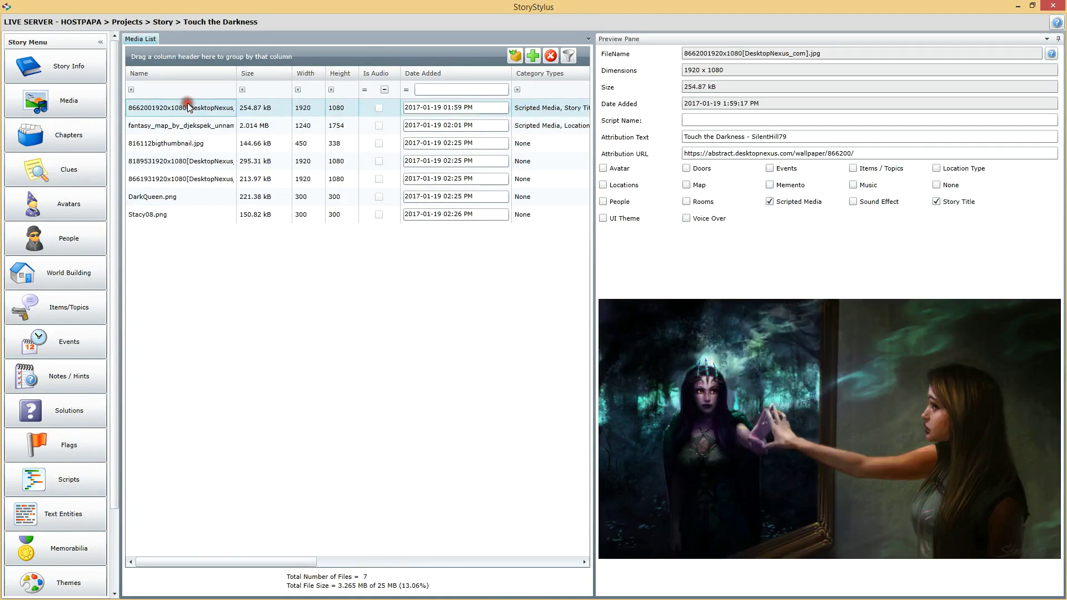
left_click(813, 154)
triple_click(800, 138)
key("ctrl+c")
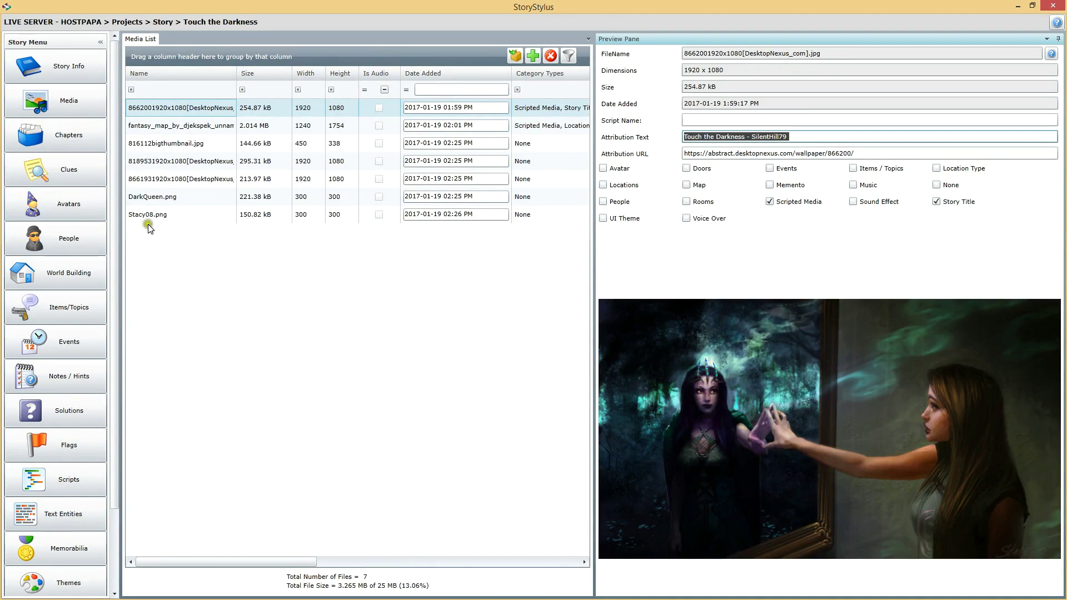
left_click(178, 198)
left_click(716, 137)
key("ctrl+v")
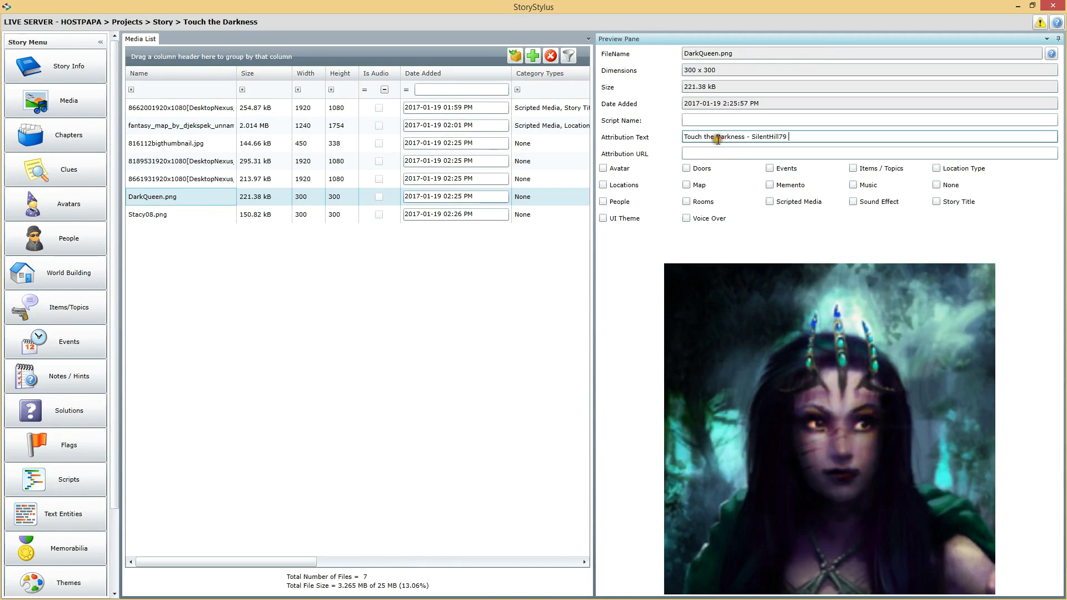
left_click(151, 216)
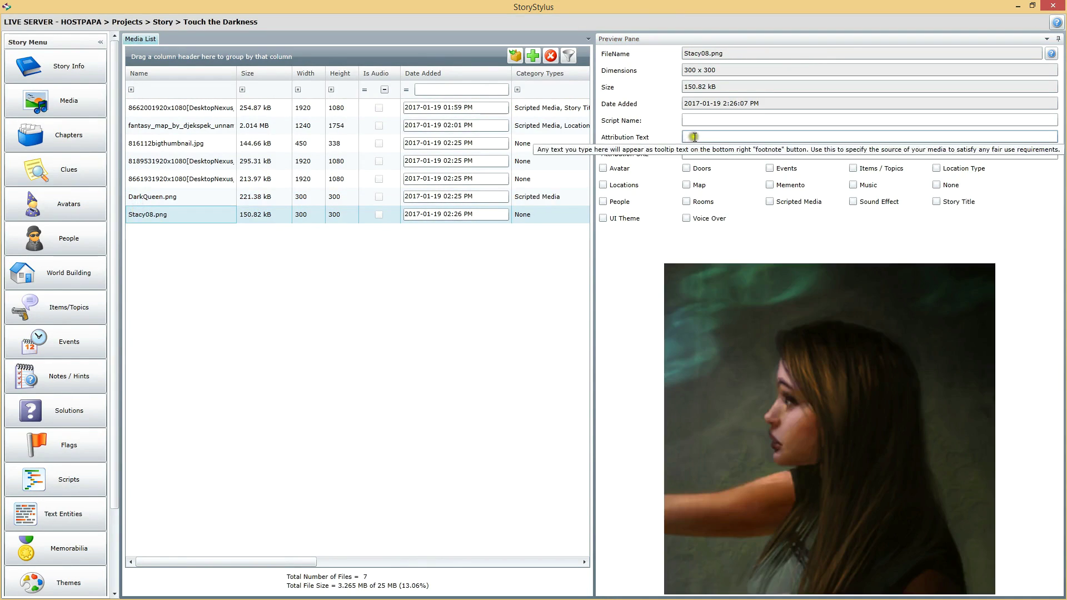
left_click(692, 138)
key("ctrl+v")
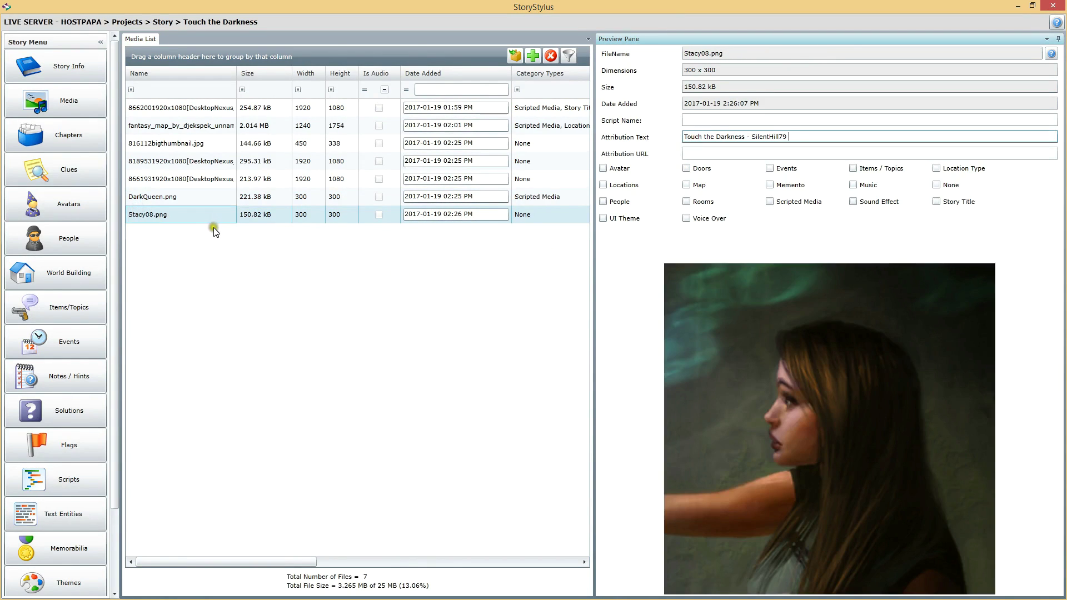
left_click(190, 199)
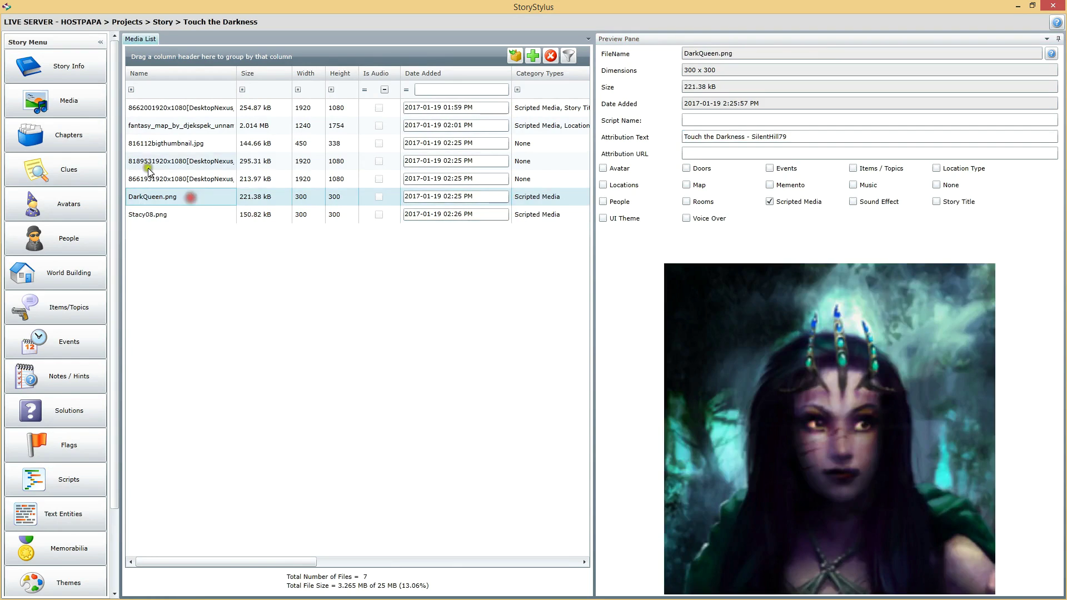
left_click(183, 127)
left_click(195, 107)
left_click(877, 151)
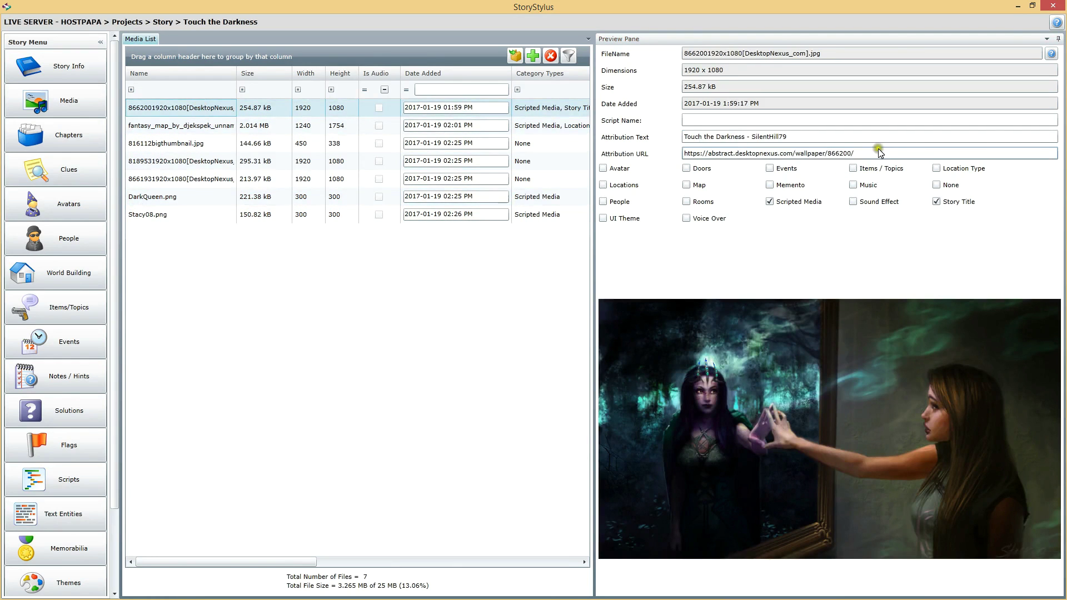
left_click_drag(875, 152, 647, 140)
key("ctrl+c")
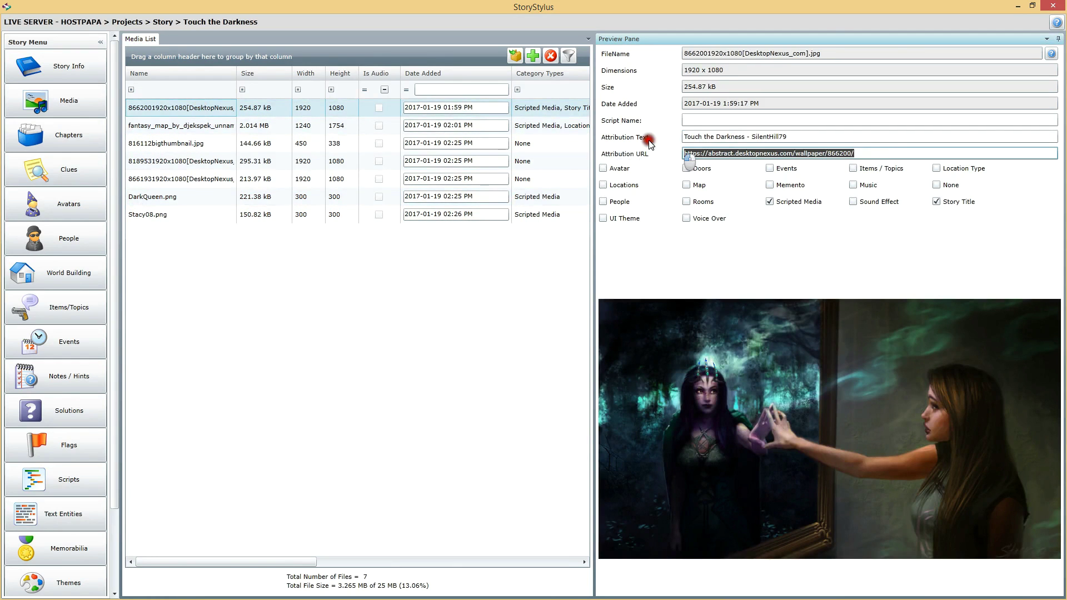
left_click(157, 197)
left_click(777, 153)
key("ctrl+v")
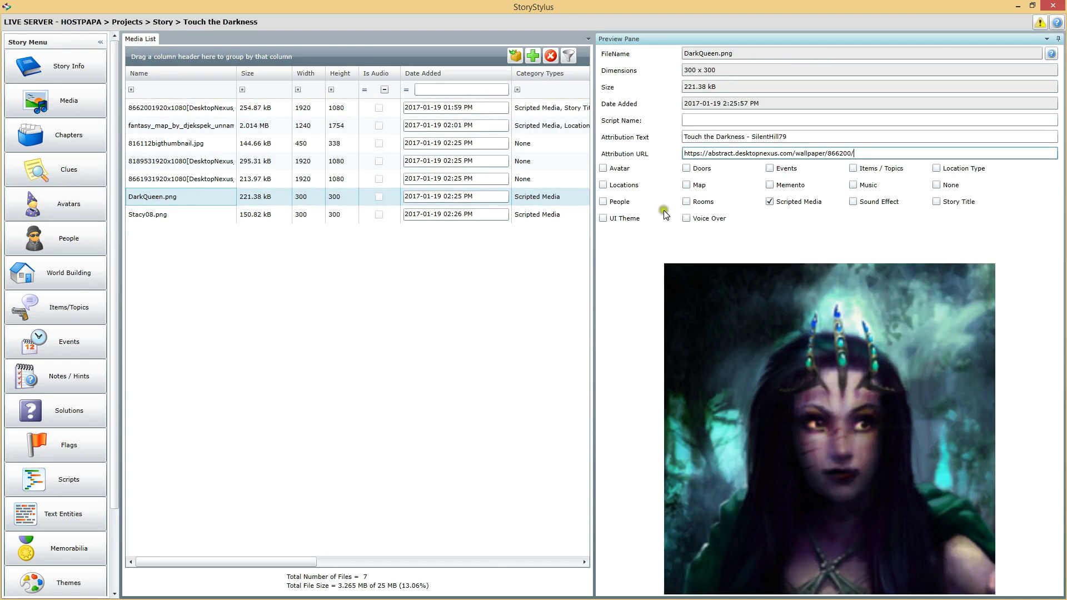
left_click(603, 168)
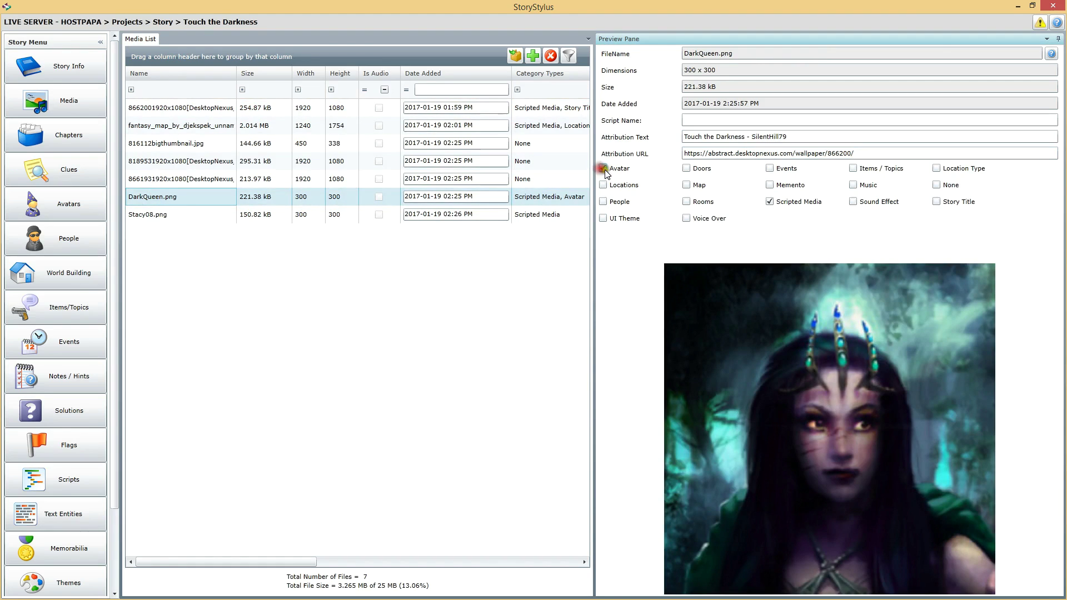
left_click(202, 214)
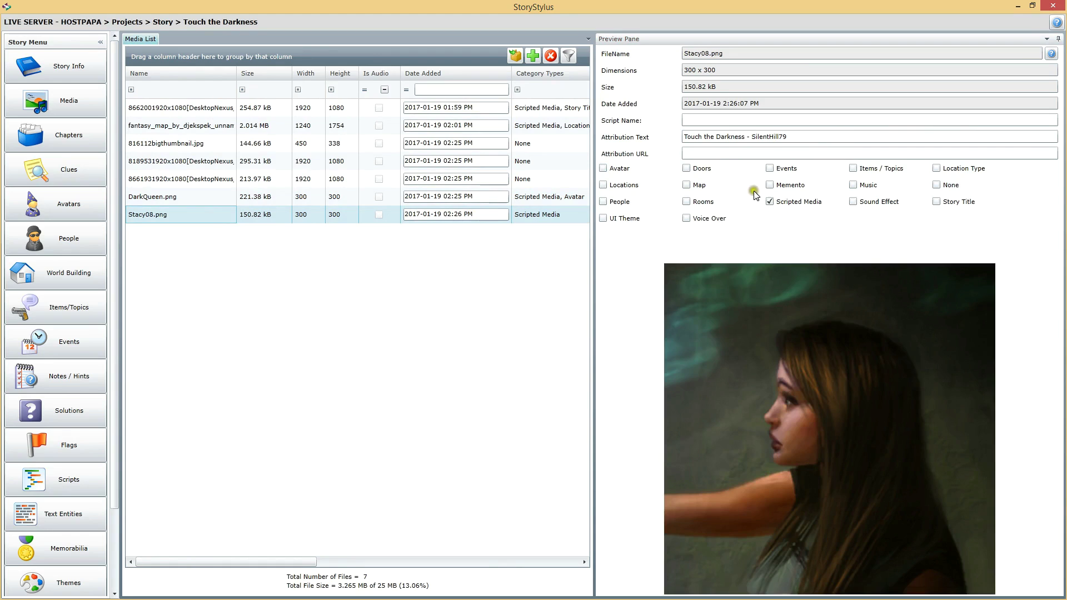
left_click(737, 155)
key("ctrl+v")
left_click(603, 168)
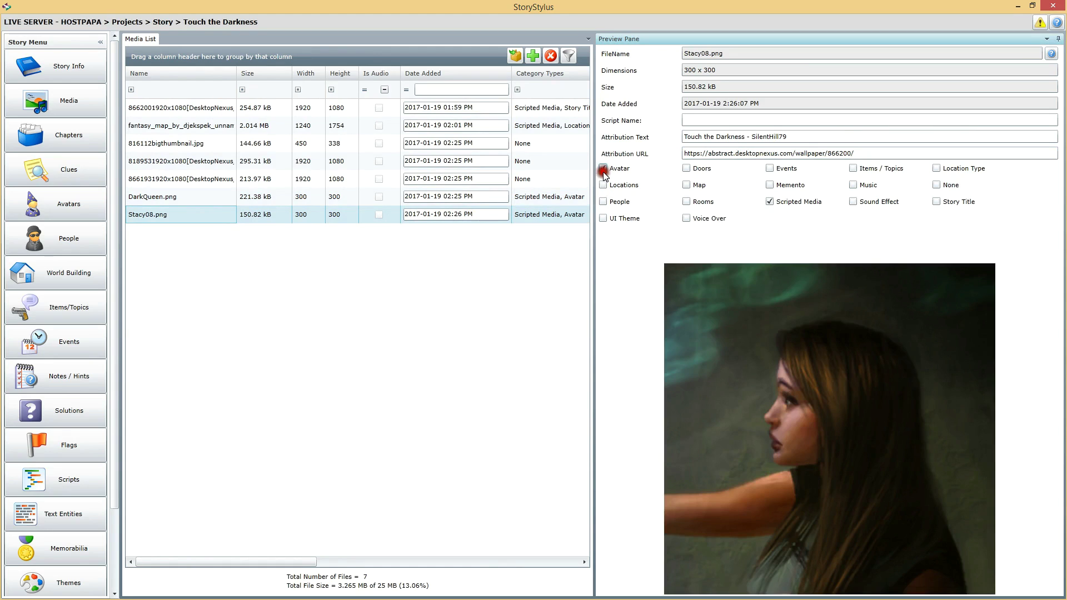
left_click(178, 197)
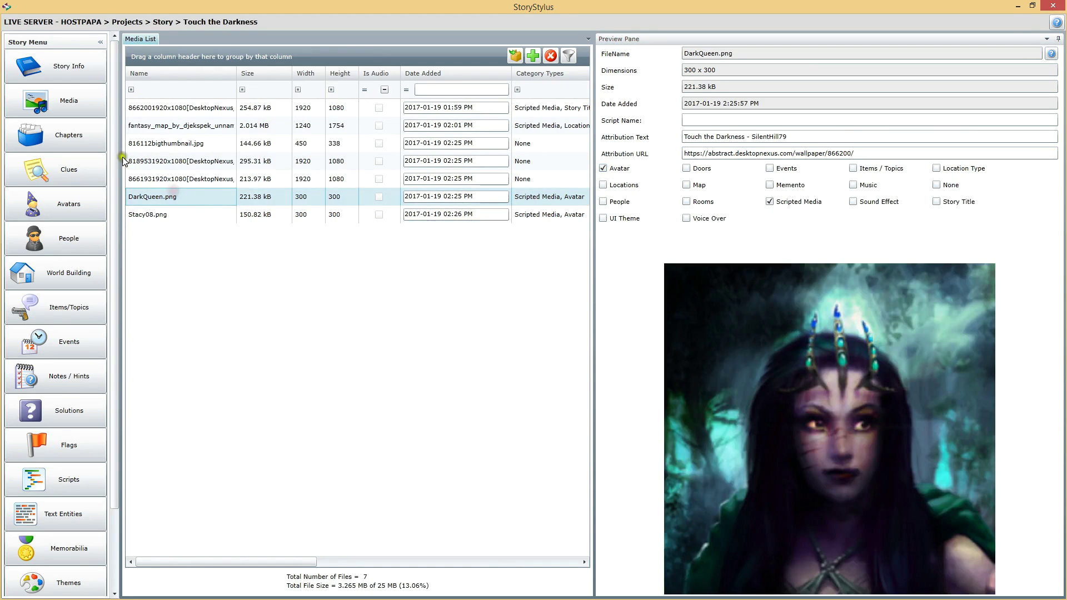
left_click(181, 148)
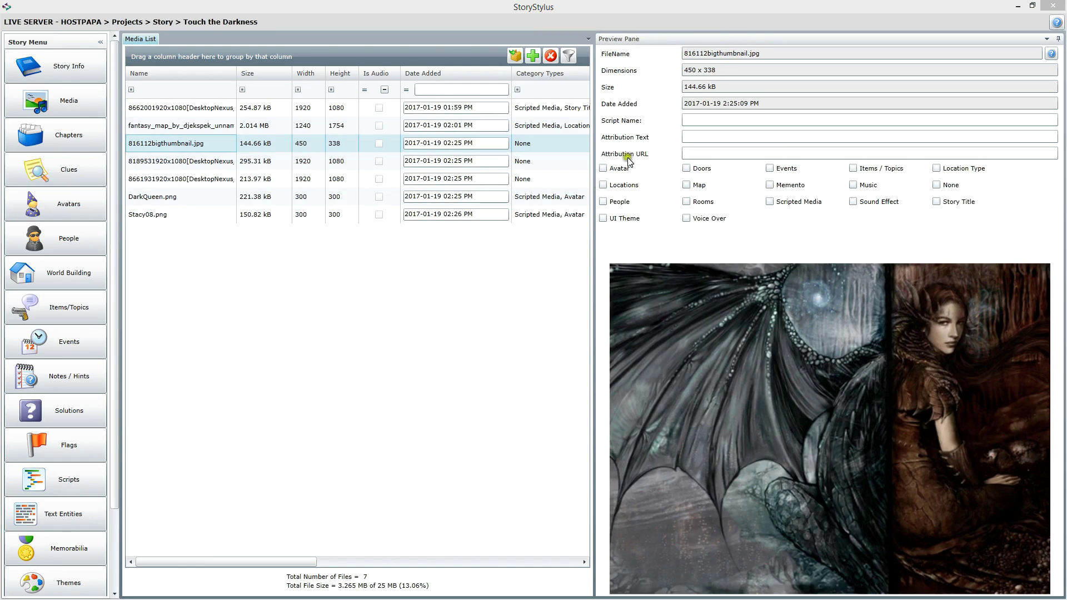
left_click(712, 153)
type("https://abstract.desktopnexus.com/wallpaper/816112/")
left_click(708, 137)
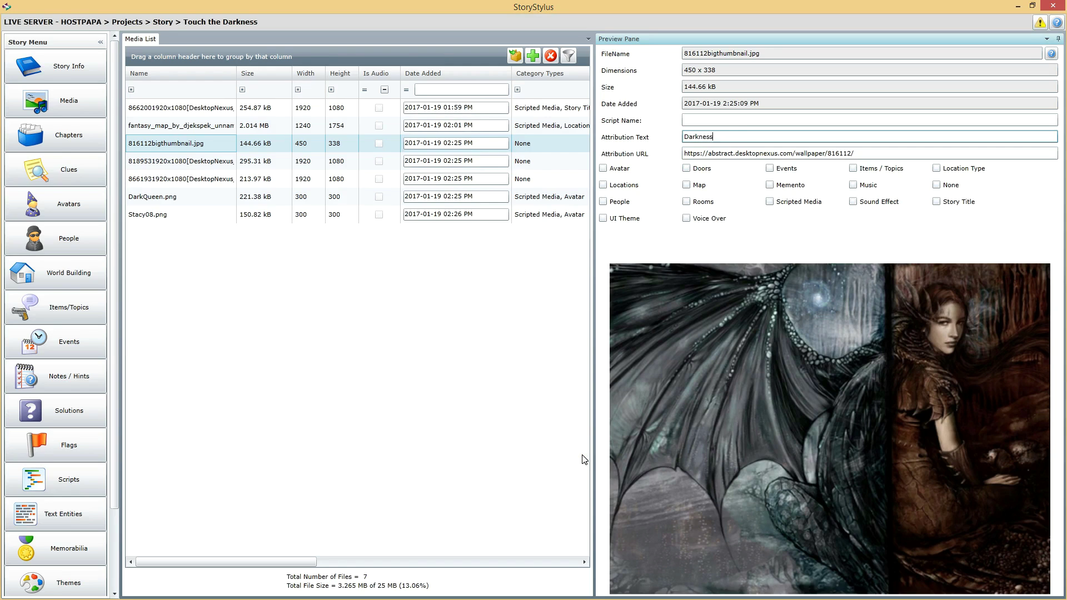
left_click(196, 161)
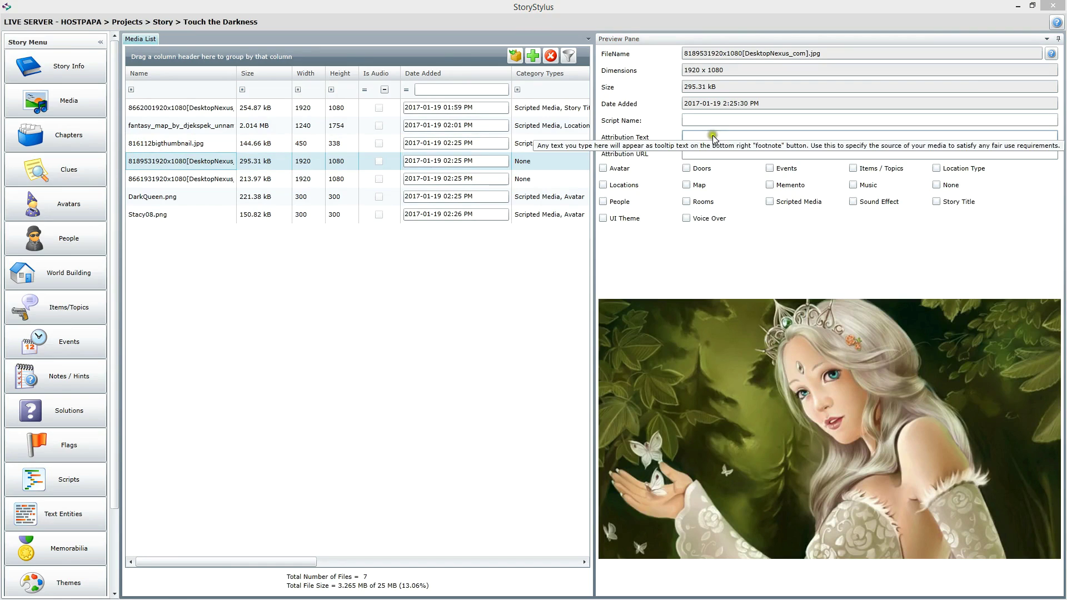
left_click(695, 156)
type("https://abstract.desktopnexus.com/wallpaper/818953/")
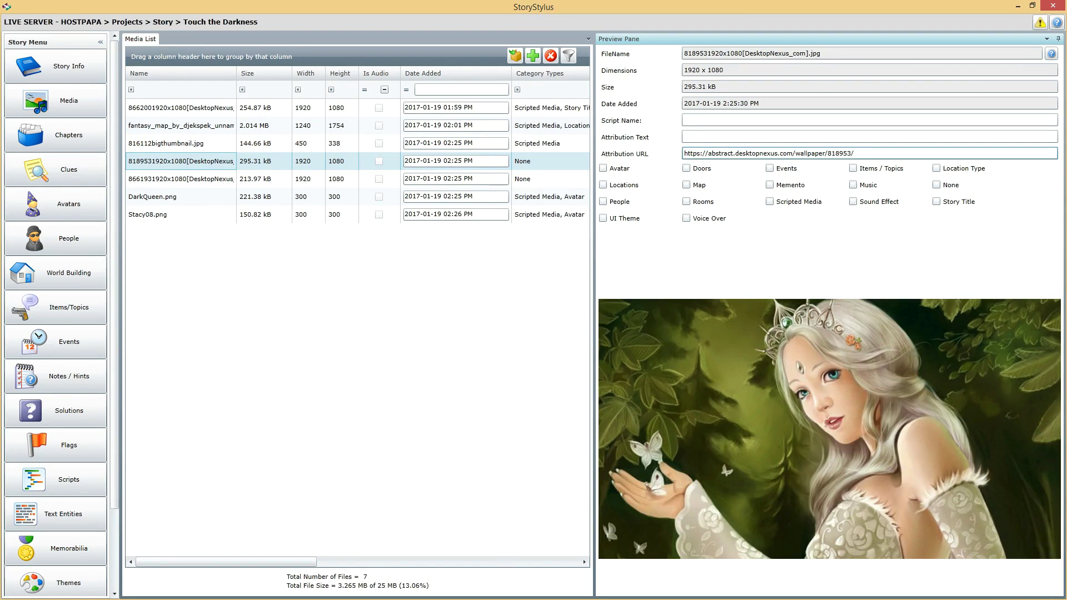
left_click(705, 136)
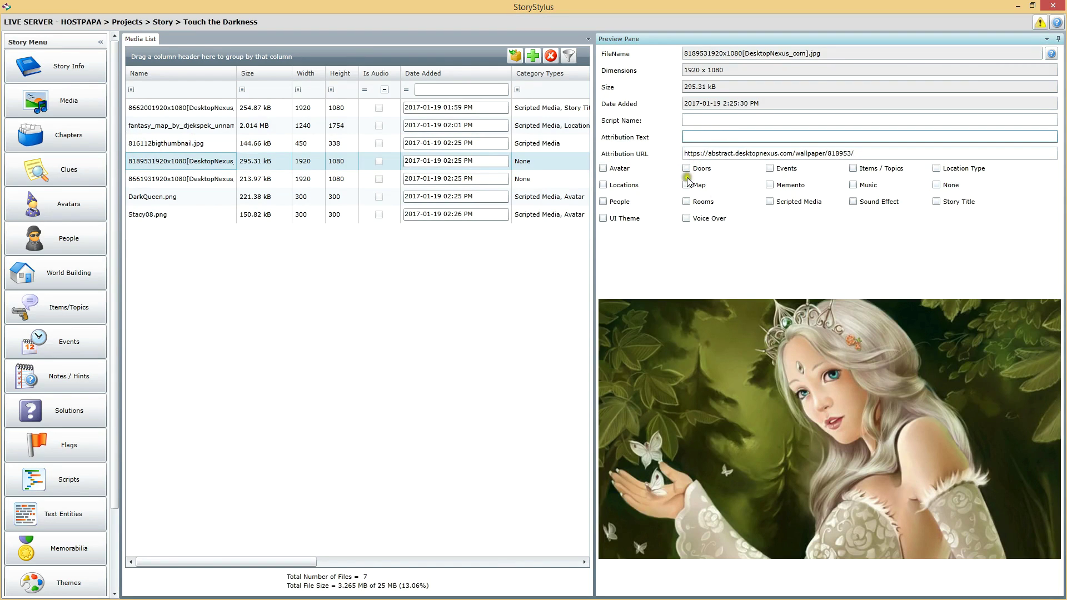
type("Princess")
left_click(206, 180)
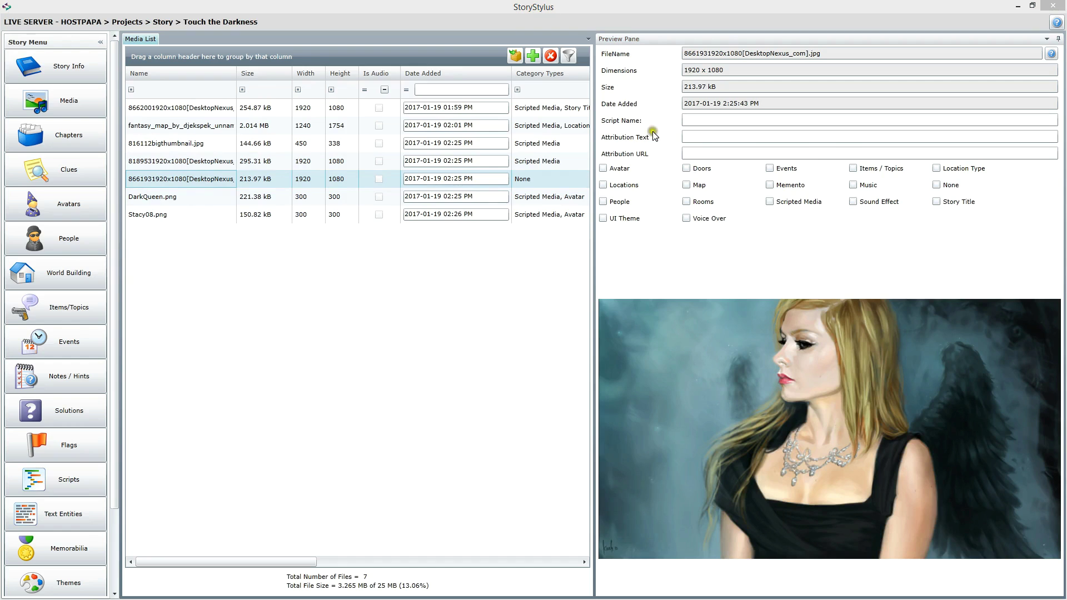
left_click(697, 151)
type("https://abstract.desktopnexus.com/wallpaper/818953/")
key("shift+Tab")
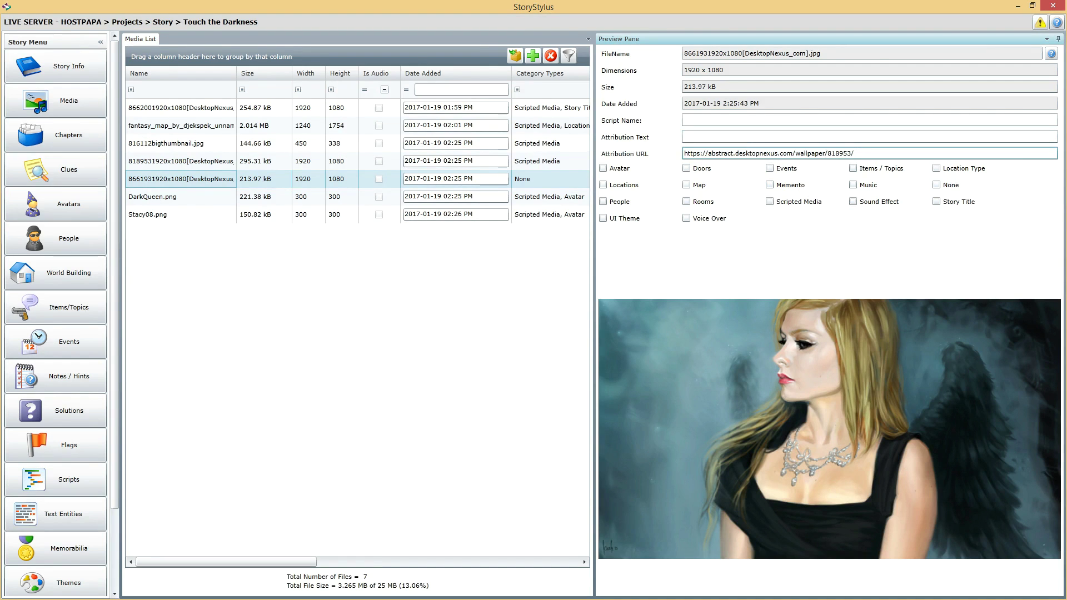
left_click(767, 136)
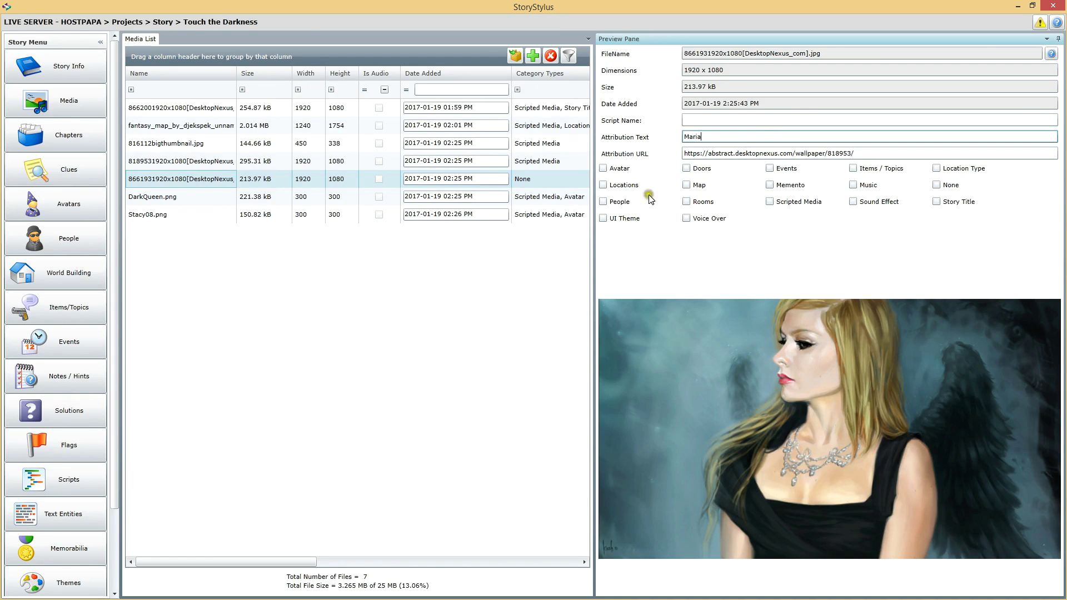
type("Maria")
Add the 866193, 818953 and 816112 images to the People category.
left_click(602, 203)
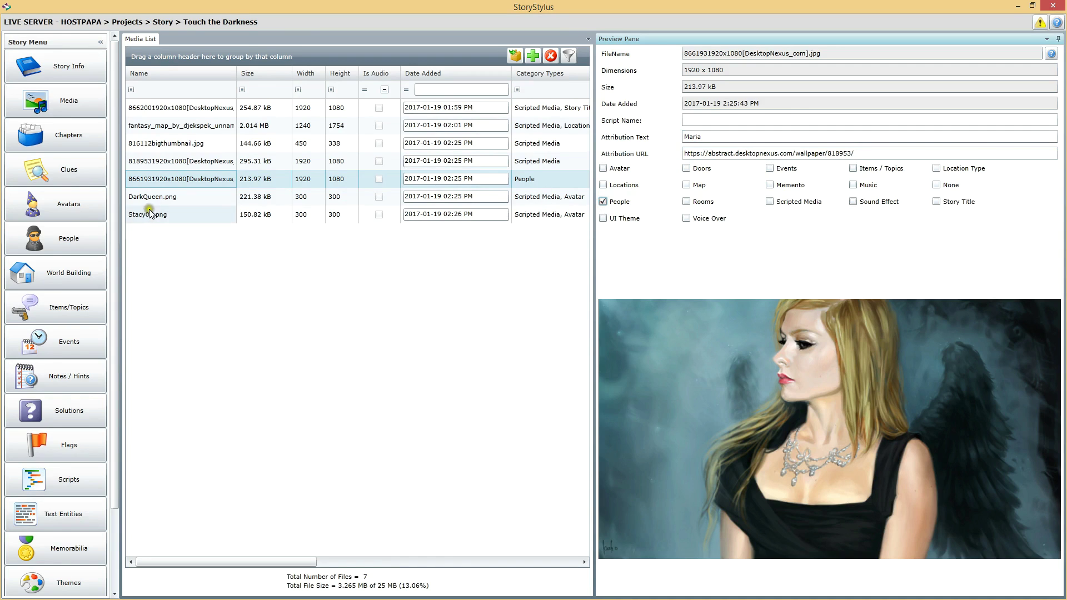
left_click(189, 160)
left_click(602, 201)
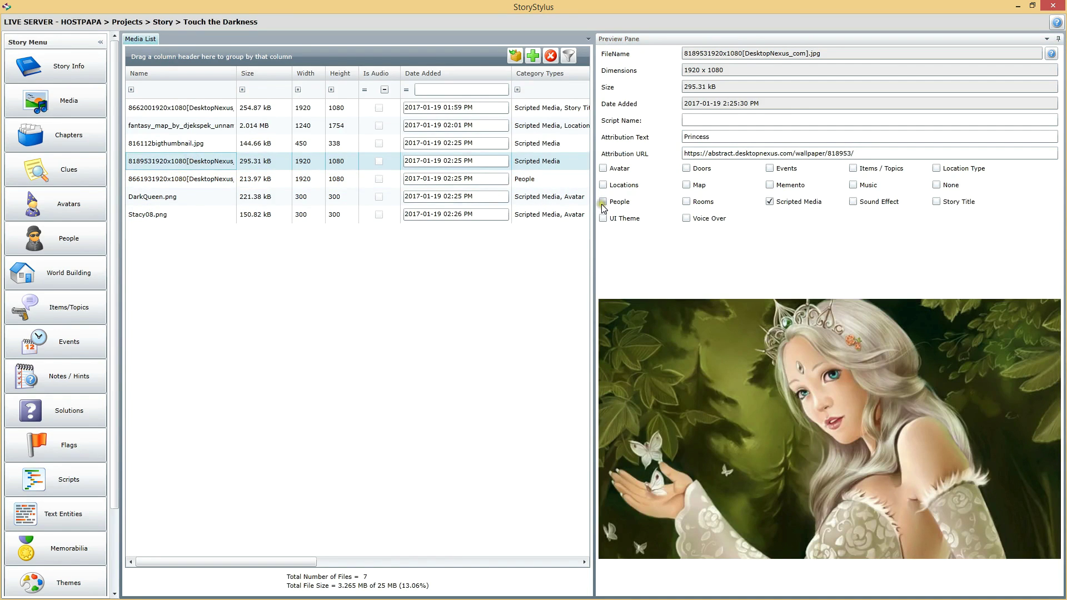
left_click(213, 148)
left_click(603, 201)
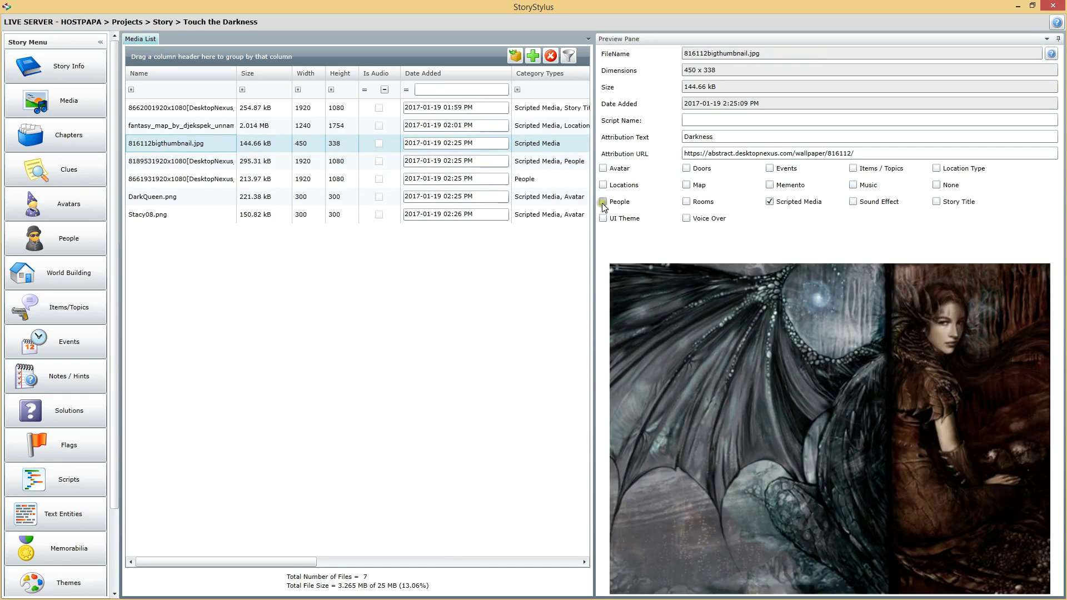
Review the previews, attributions and category assignments of the newly uploaded character images.
left_click(157, 161)
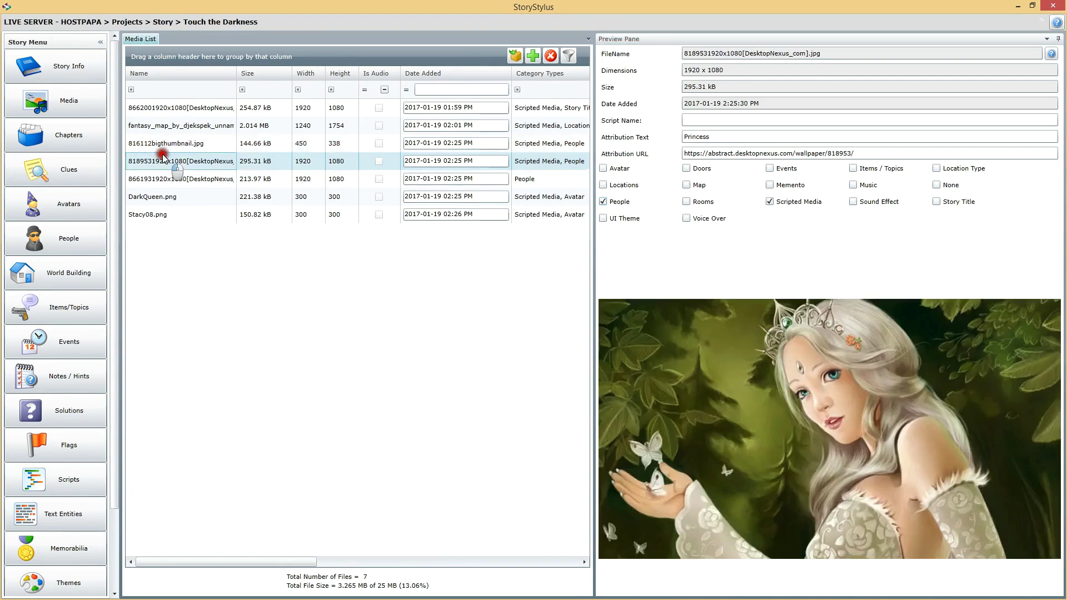
left_click(195, 175)
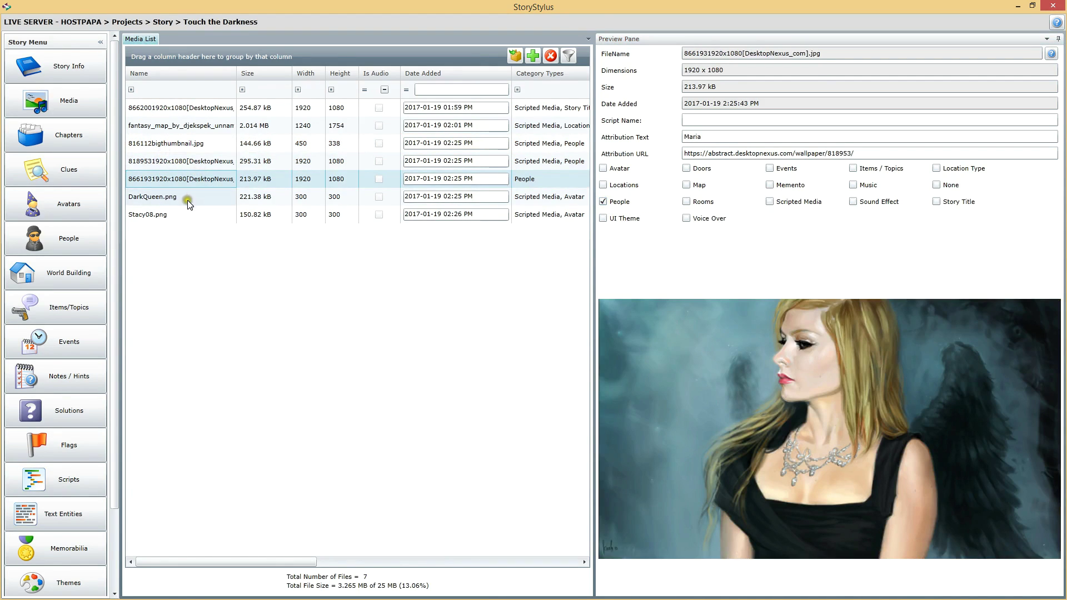
left_click(155, 196)
left_click(160, 218)
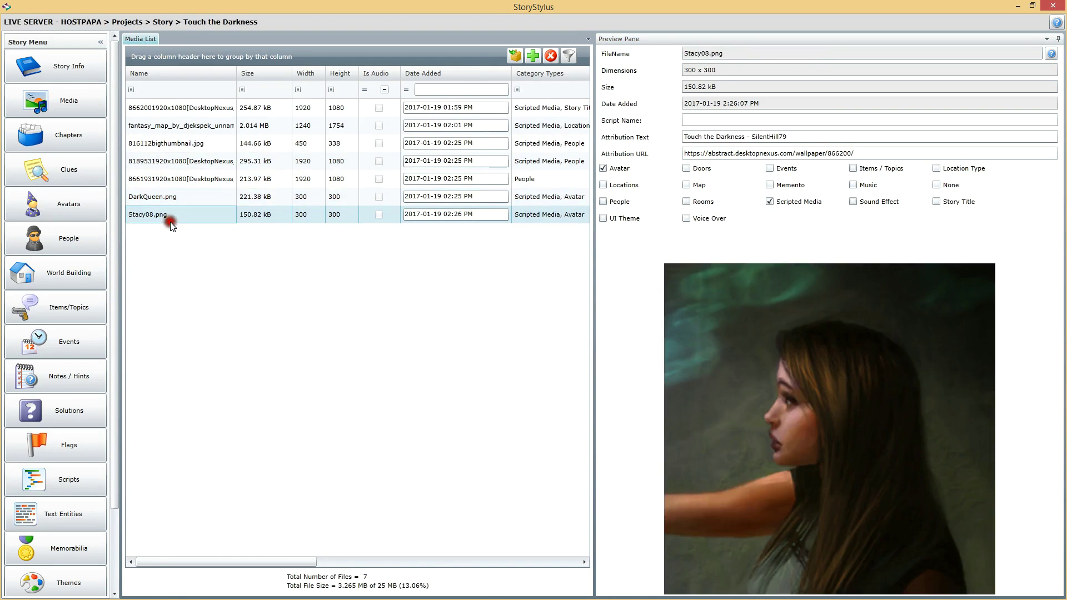
left_click(207, 197)
left_click(215, 179)
left_click(206, 143)
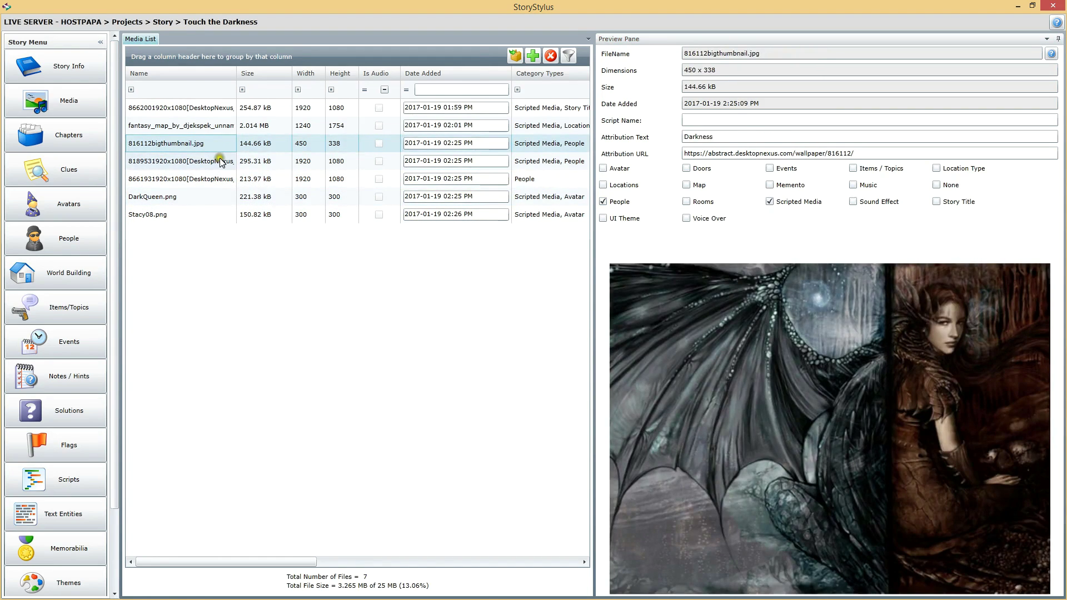
left_click(217, 161)
left_click(214, 179)
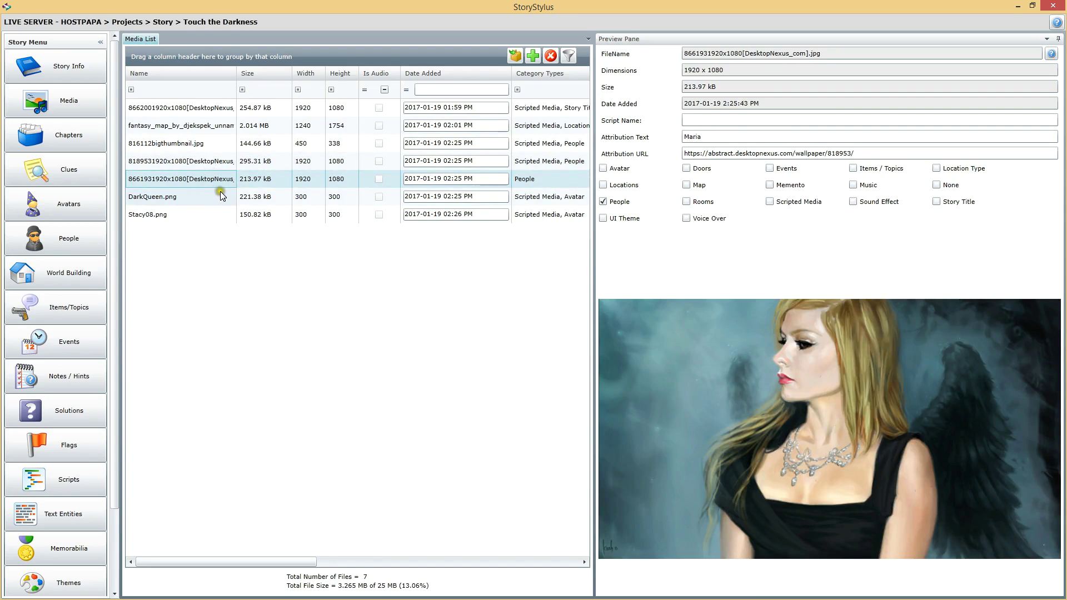
Edit the existing female writer avatar and assign Stacy08.png as its profile picture.
left_click(78, 206)
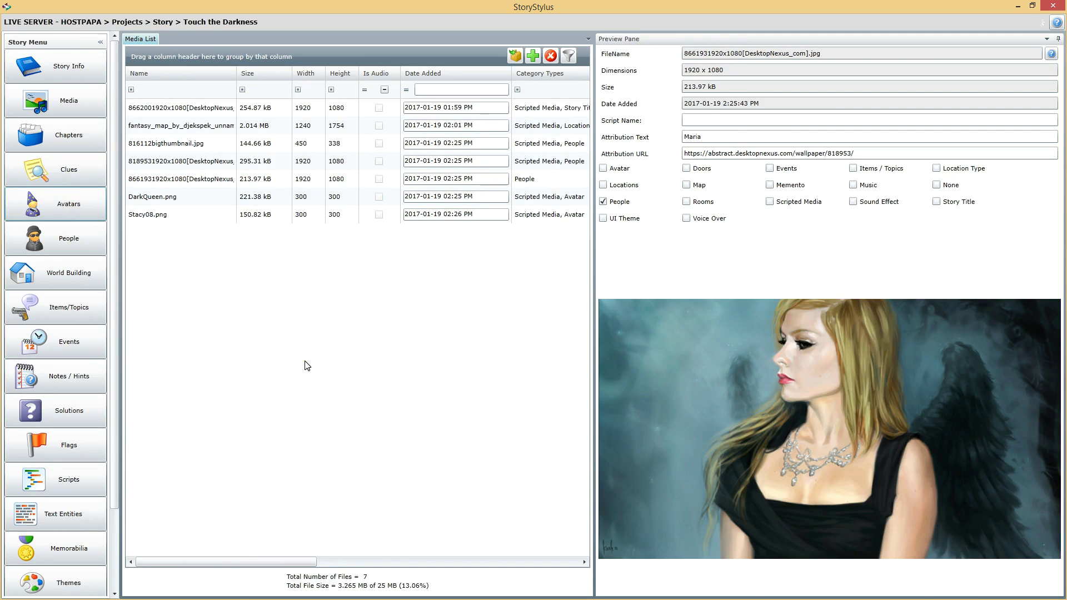
left_click(329, 309)
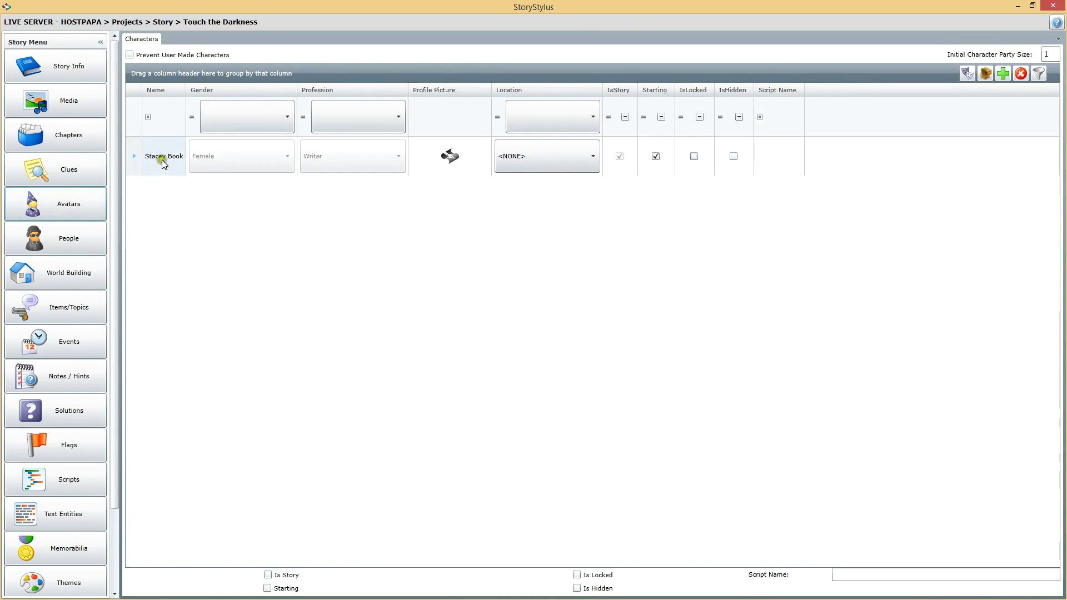
left_click(157, 165)
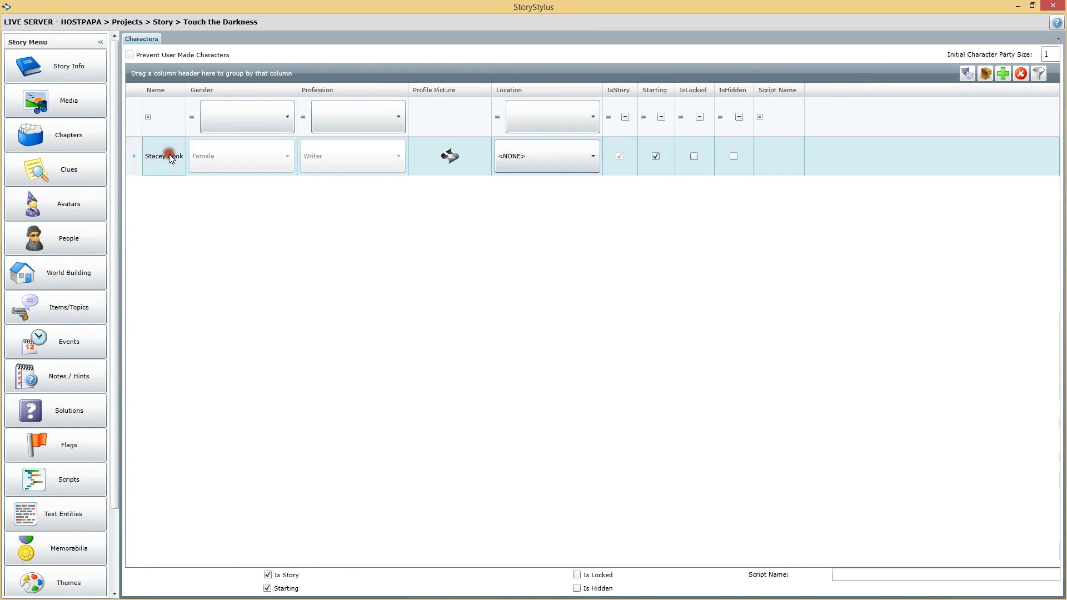
left_click(986, 71)
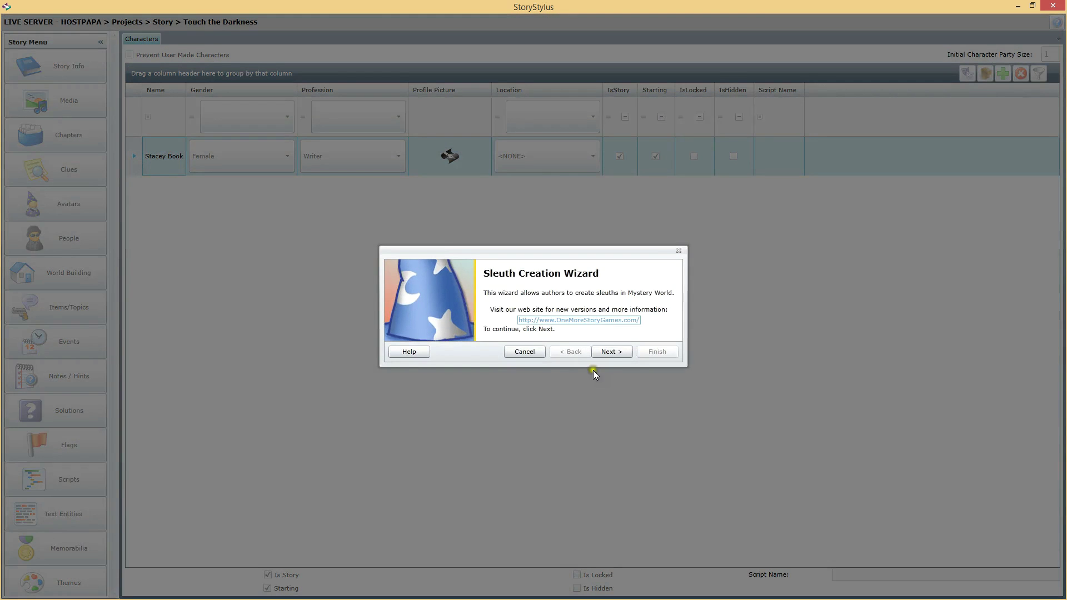
left_click(615, 349)
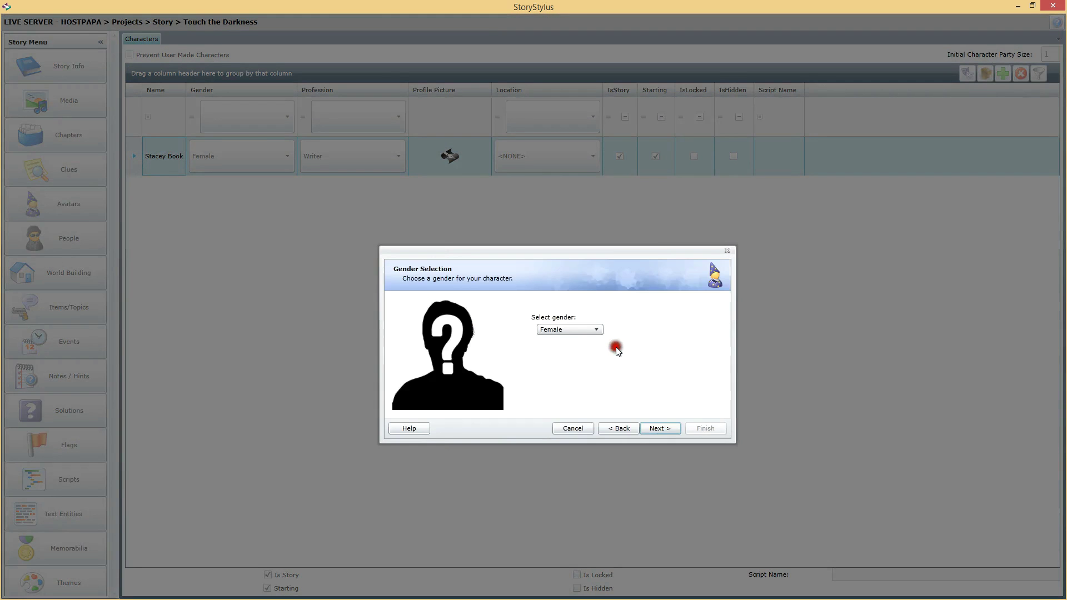
left_click(660, 430)
left_click(661, 430)
left_click(661, 456)
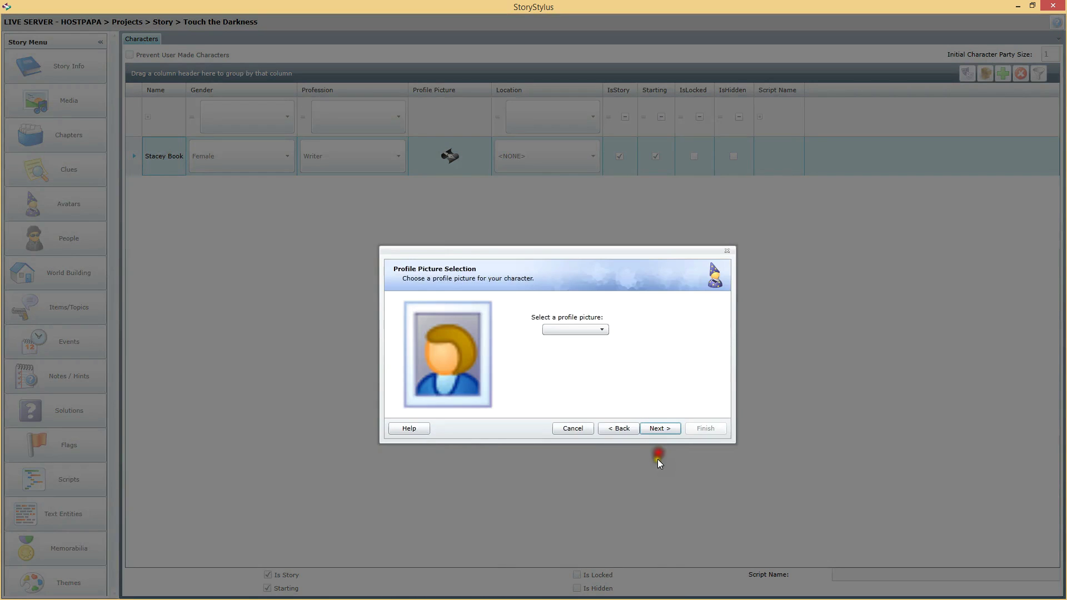
left_click(591, 330)
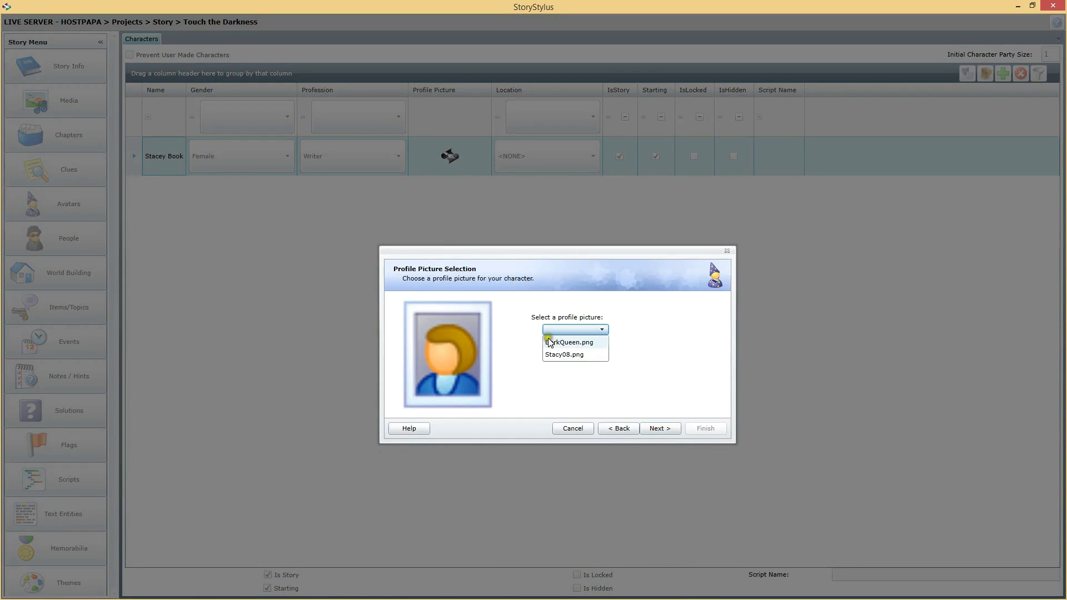
left_click(564, 353)
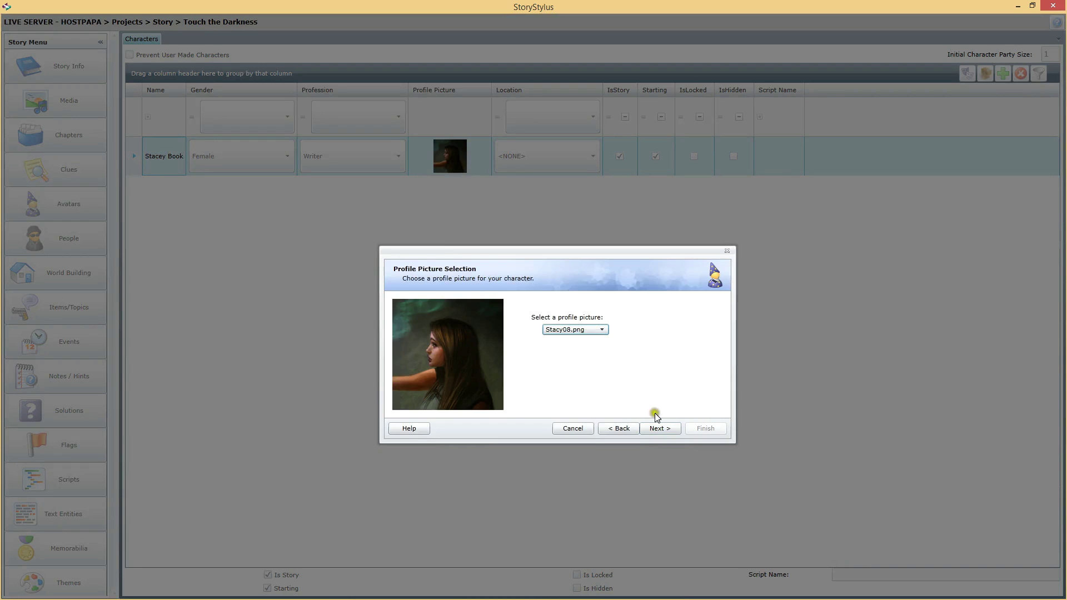
left_click(668, 428)
left_click(659, 439)
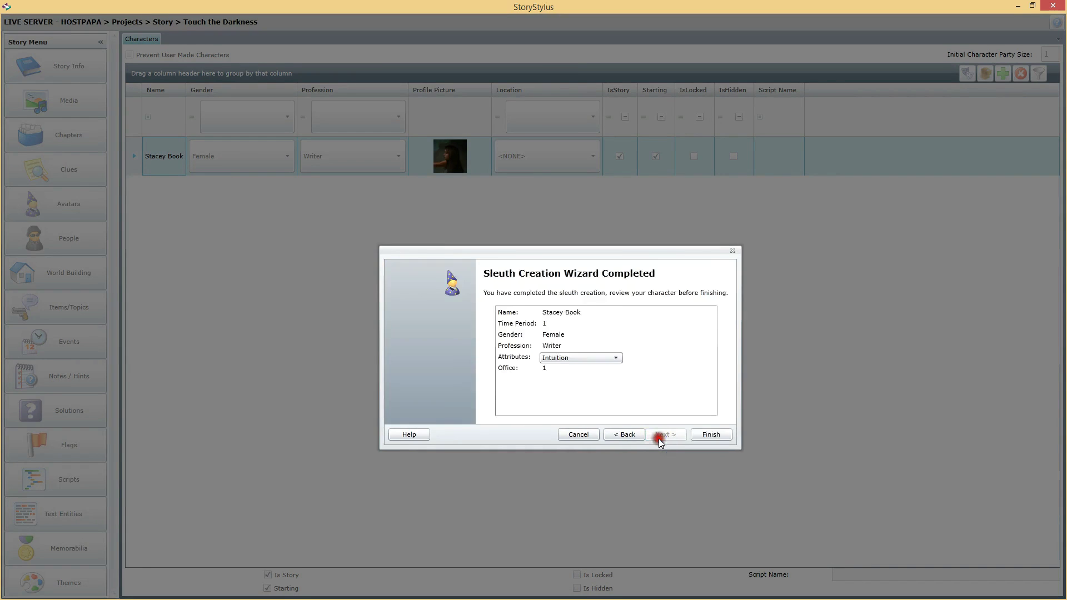
left_click(710, 433)
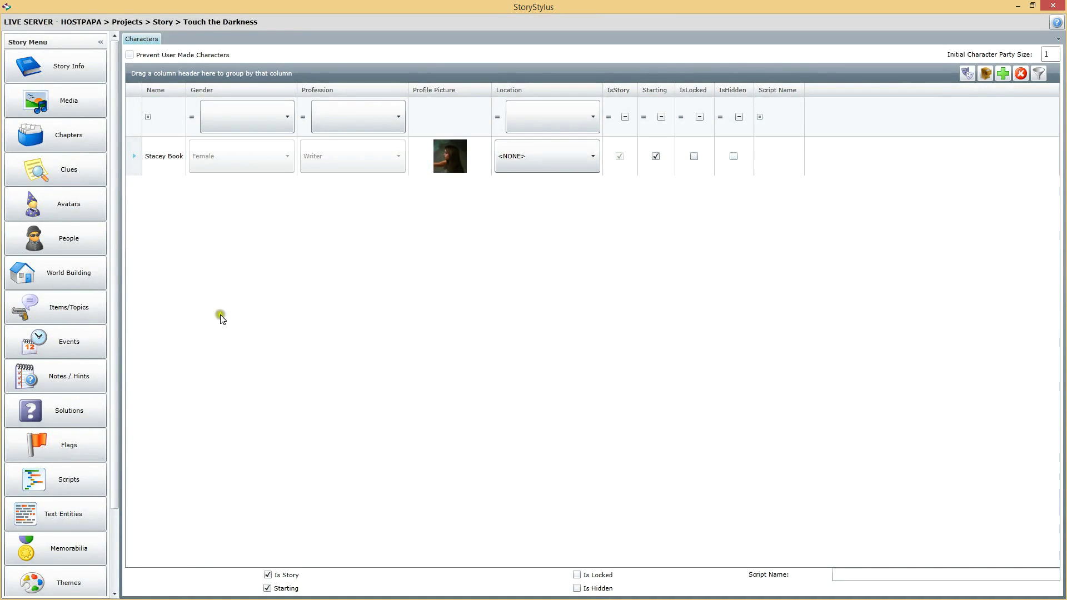
Start creating a second avatar with gender Female and profession Religious.
left_click(1002, 73)
left_click(612, 351)
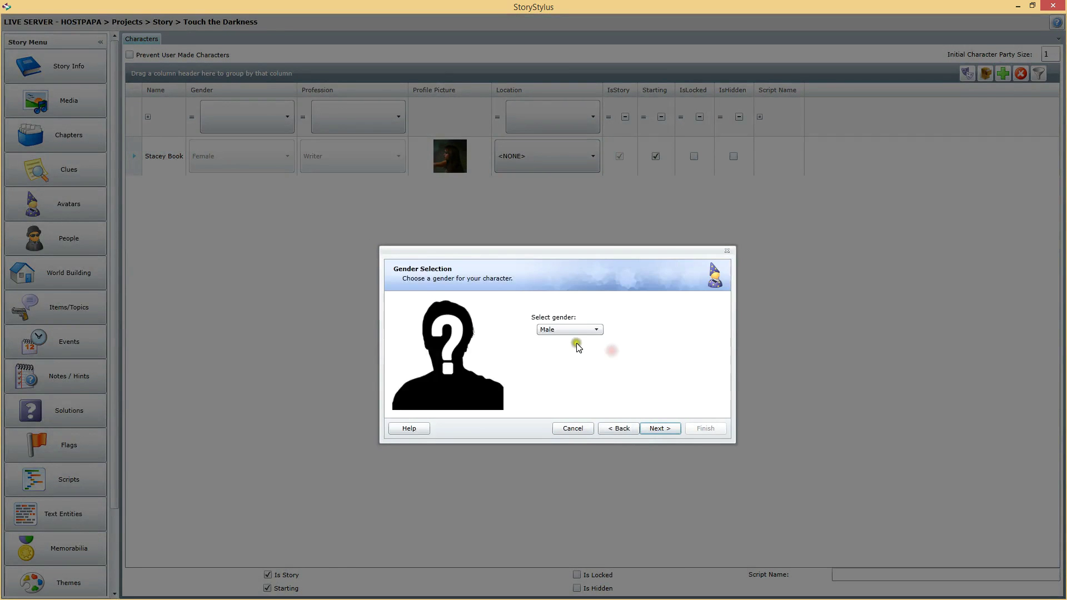
left_click(583, 329)
left_click(659, 428)
left_click(583, 323)
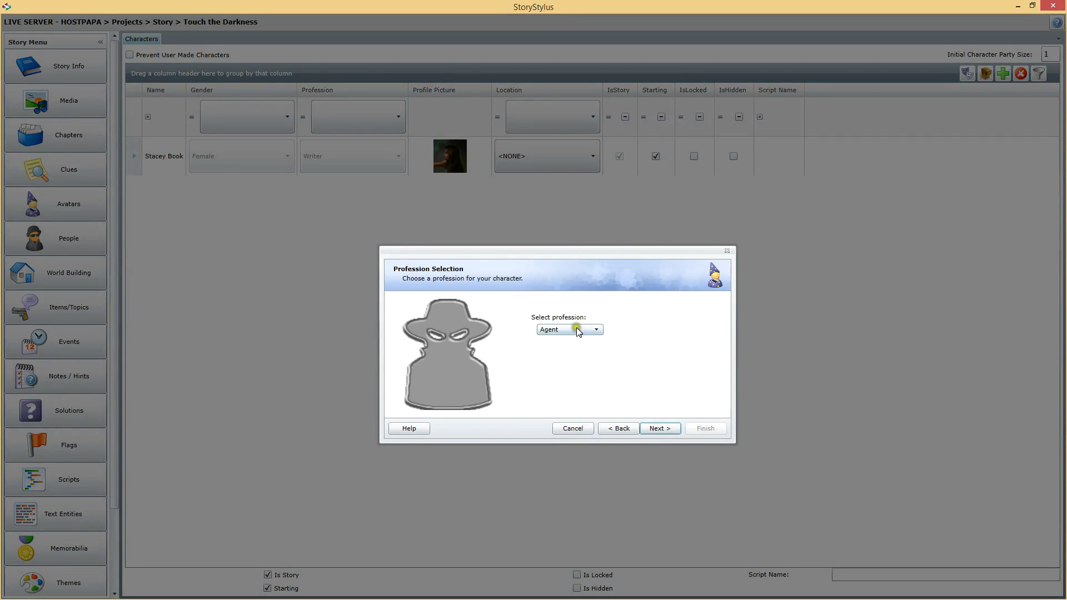
left_click(576, 329)
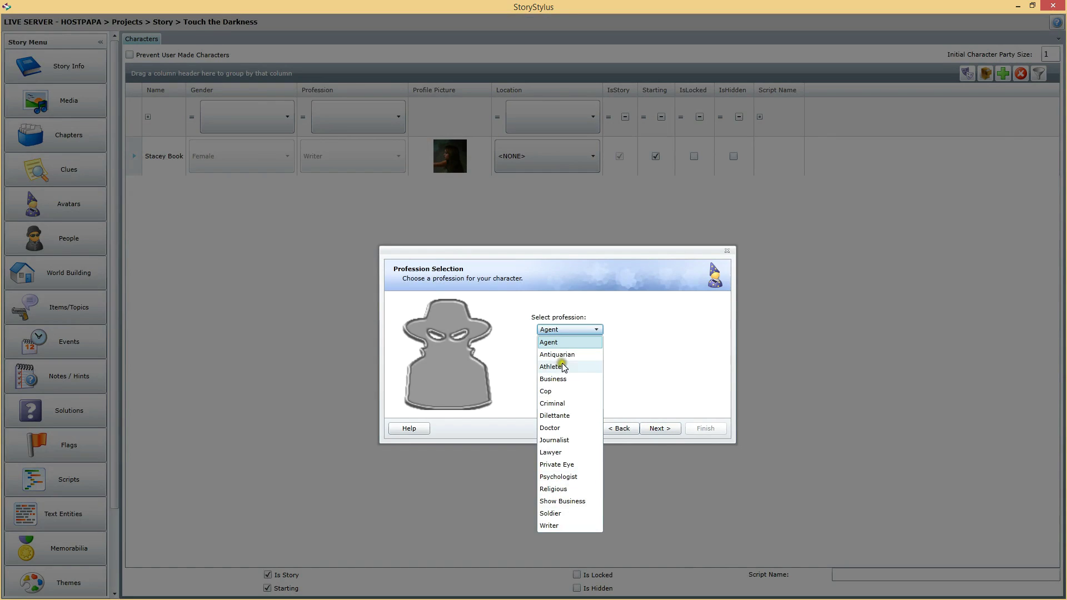
left_click(552, 489)
left_click(661, 429)
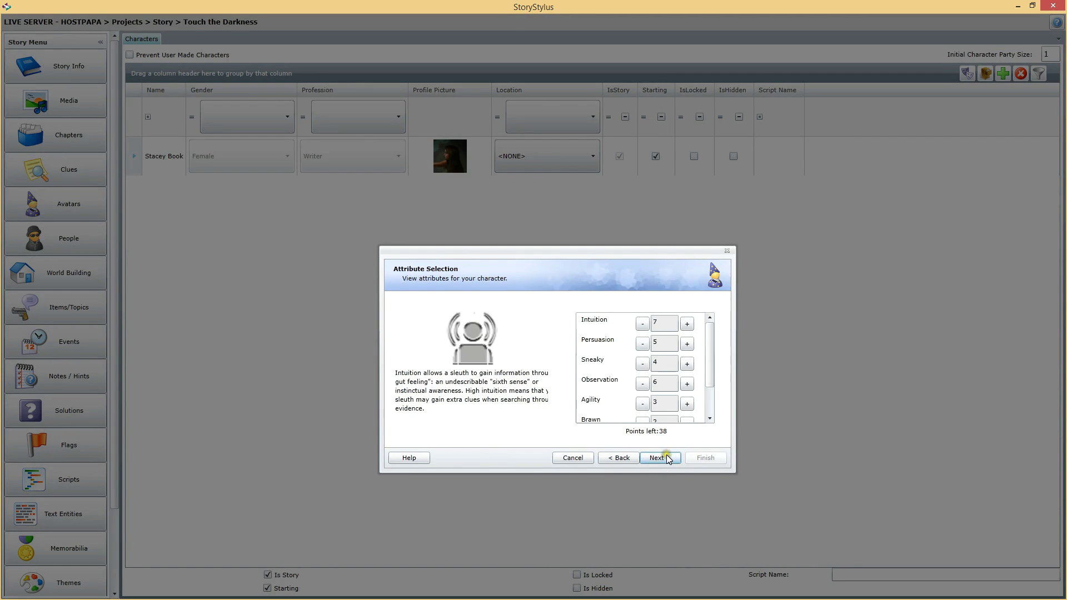
Finish the new avatar with DarkQueen.png as profile picture, first name Dark Queen and an empty last name.
left_click(659, 461)
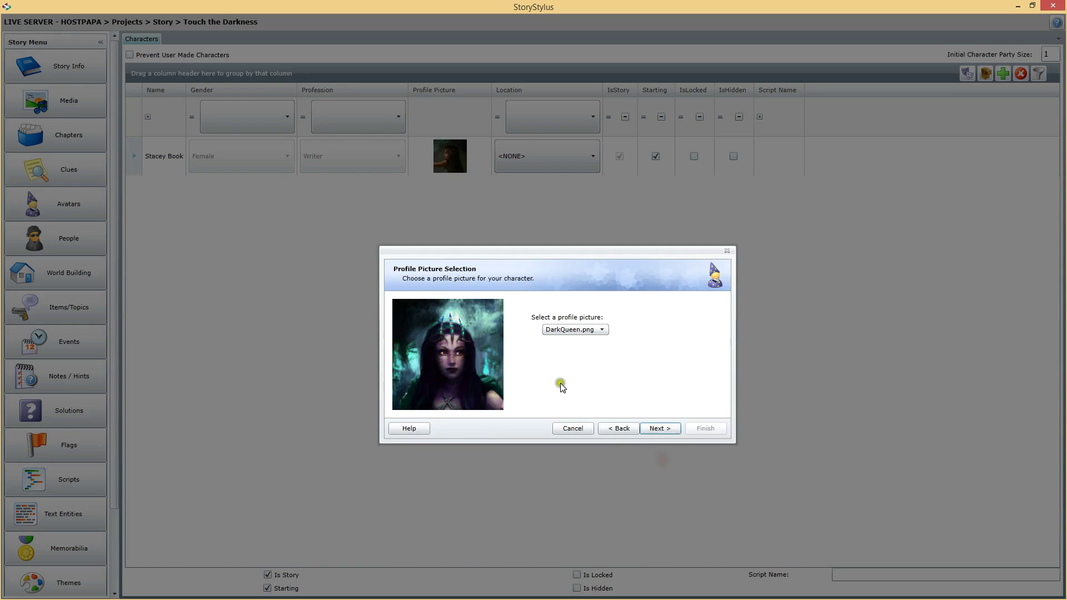
left_click(667, 429)
double_click(613, 332)
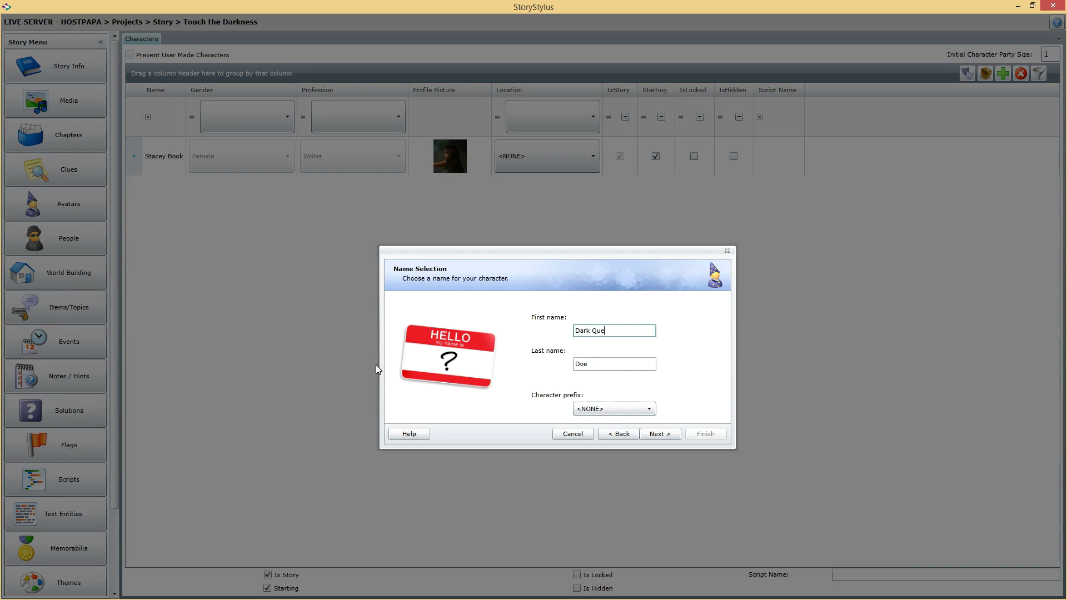
double_click(602, 362)
key("BackSpace")
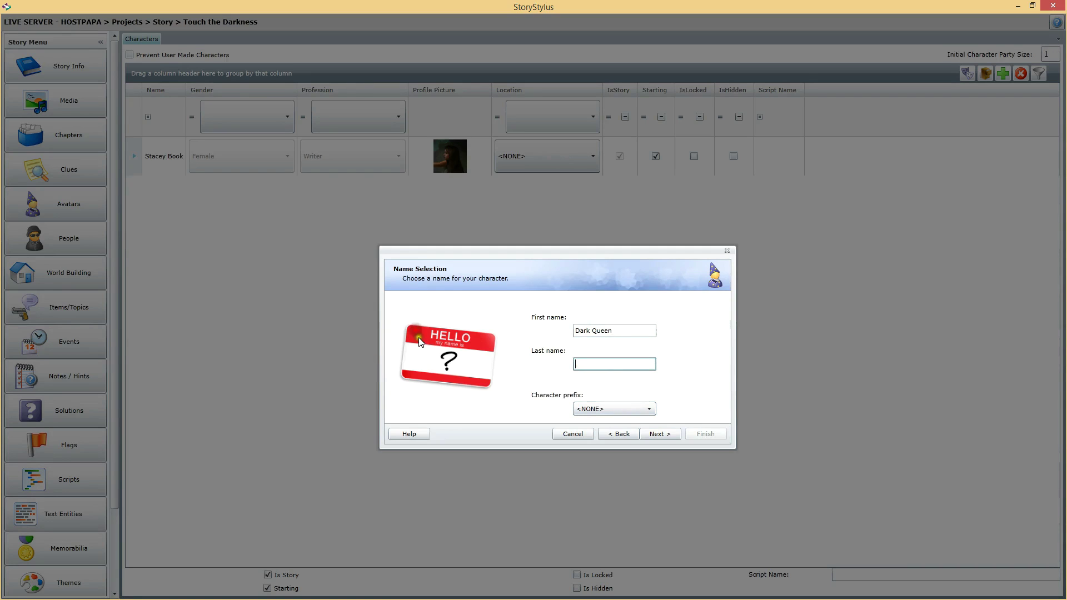
left_click(658, 437)
left_click(706, 439)
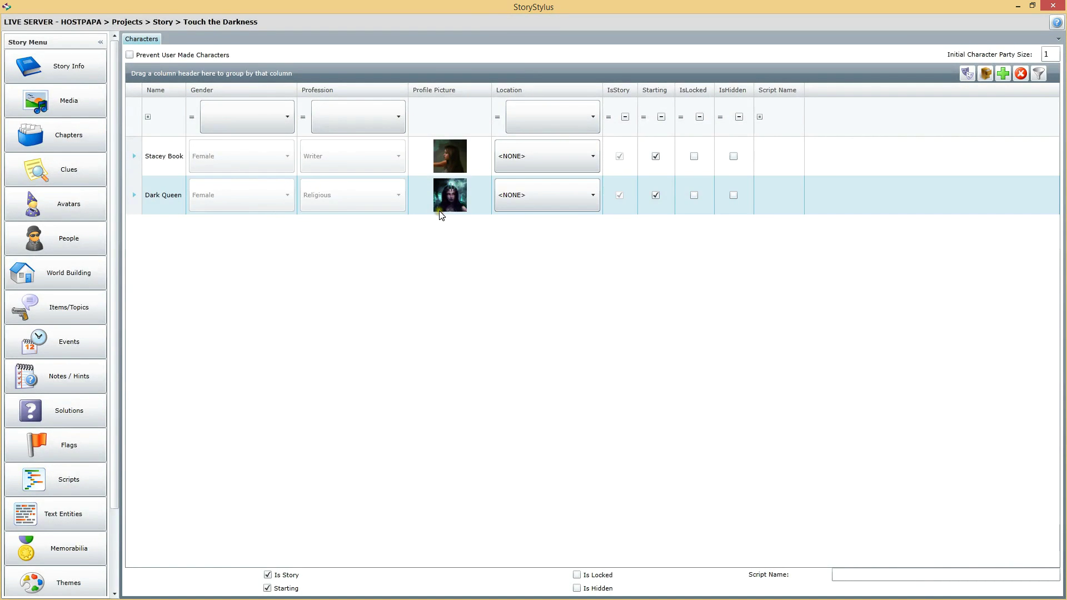
Prevent user-made characters for the story and look over the two avatars' names and profile pictures.
left_click(129, 54)
left_click(156, 169)
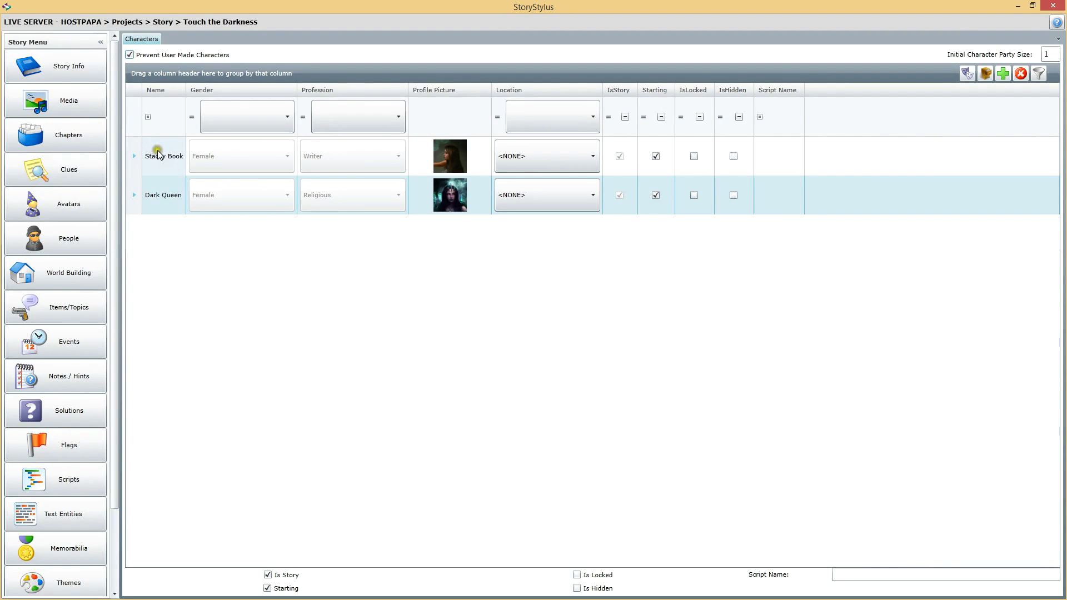
left_click(164, 189)
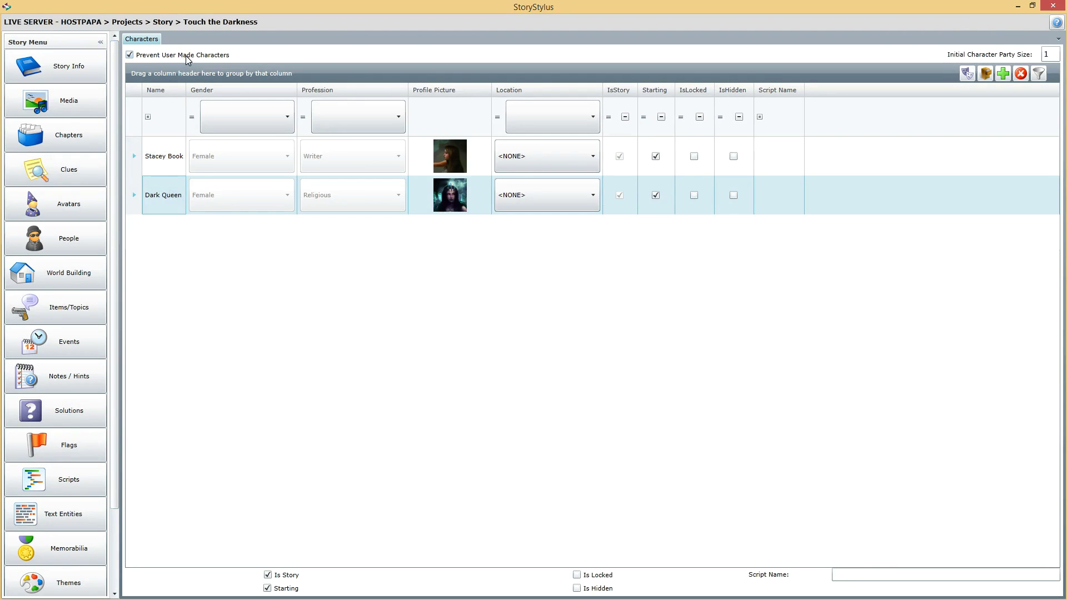
left_click(162, 152)
left_click(160, 196)
left_click(443, 153)
left_click(448, 192)
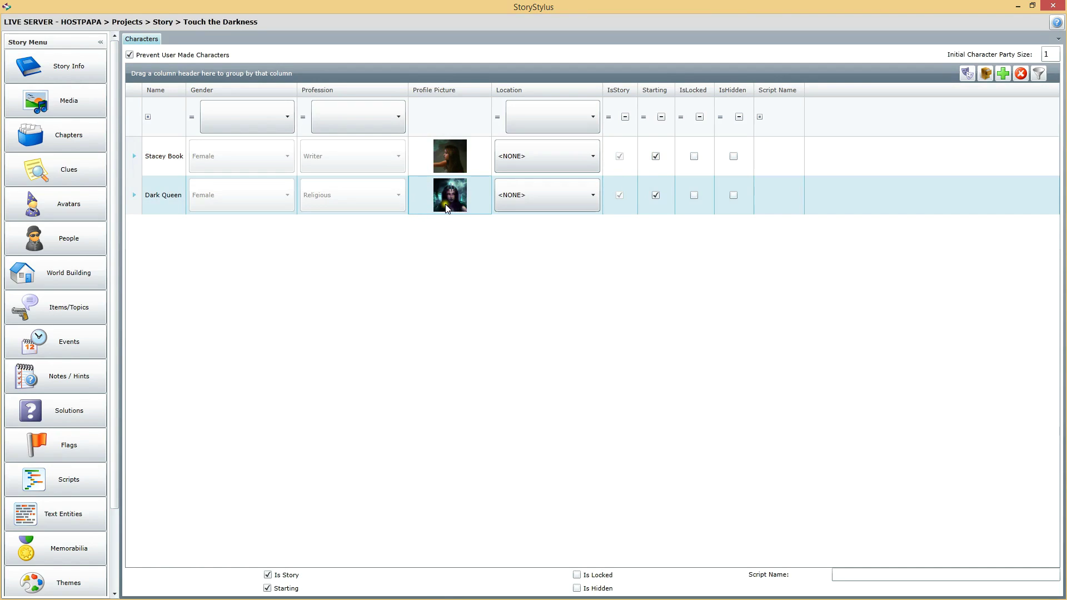
left_click(458, 156)
Enter the writer avatar's name in lowercase as its script name, set the Dark Queen's to darkqueen, and check both.
left_click(780, 153)
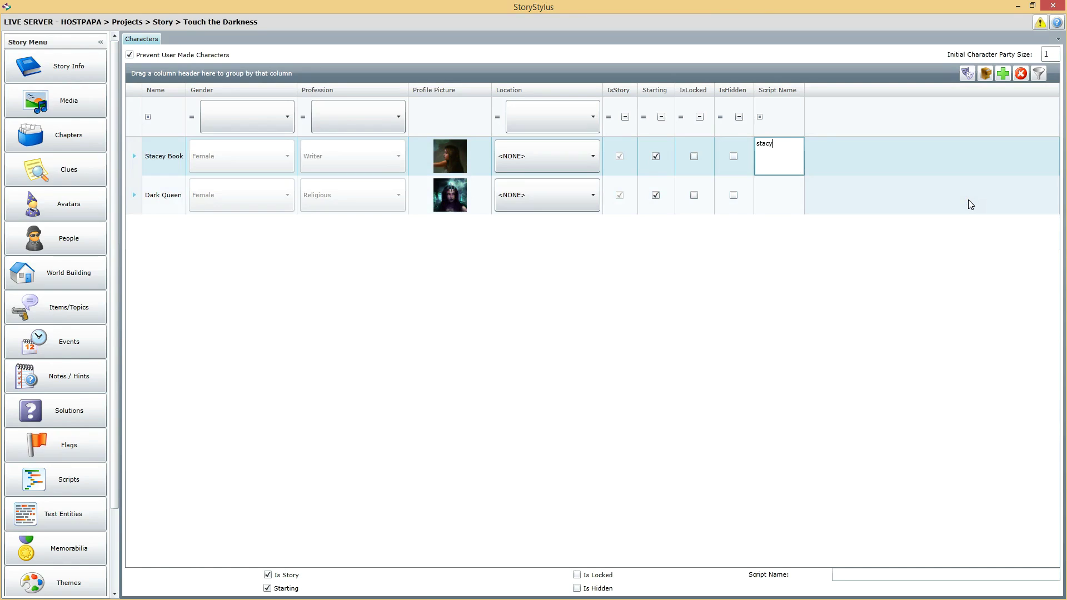
left_click(774, 192)
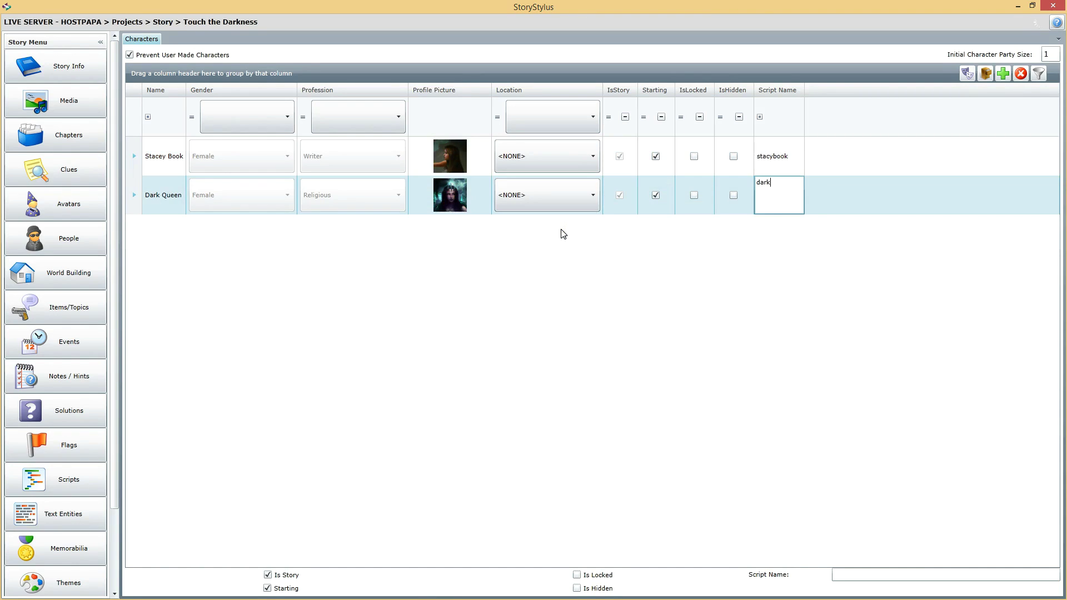
type("darkqueen")
left_click(500, 222)
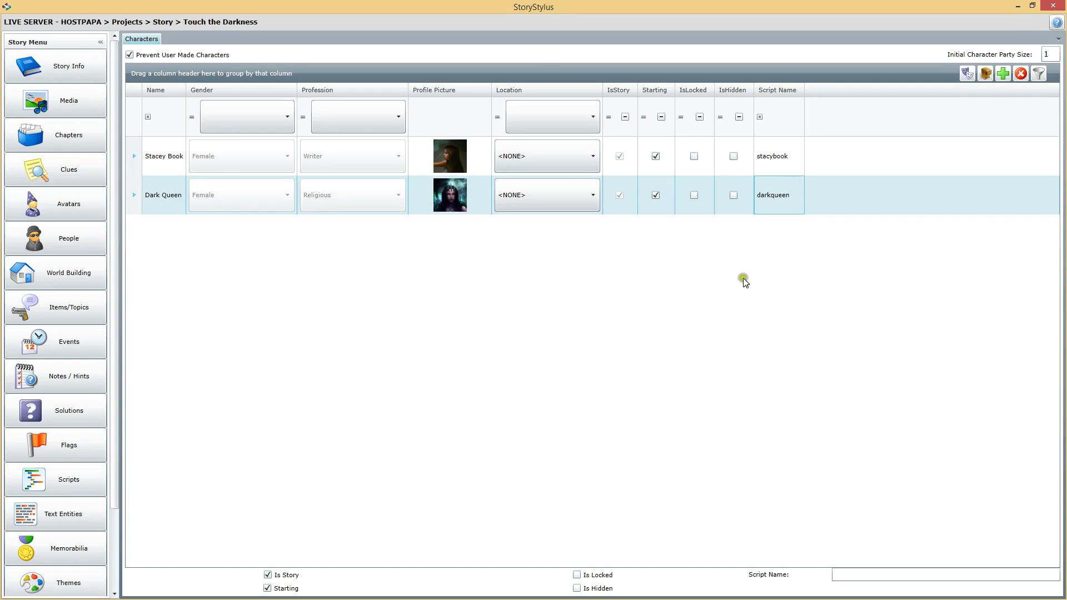
left_click(156, 156)
left_click(163, 195)
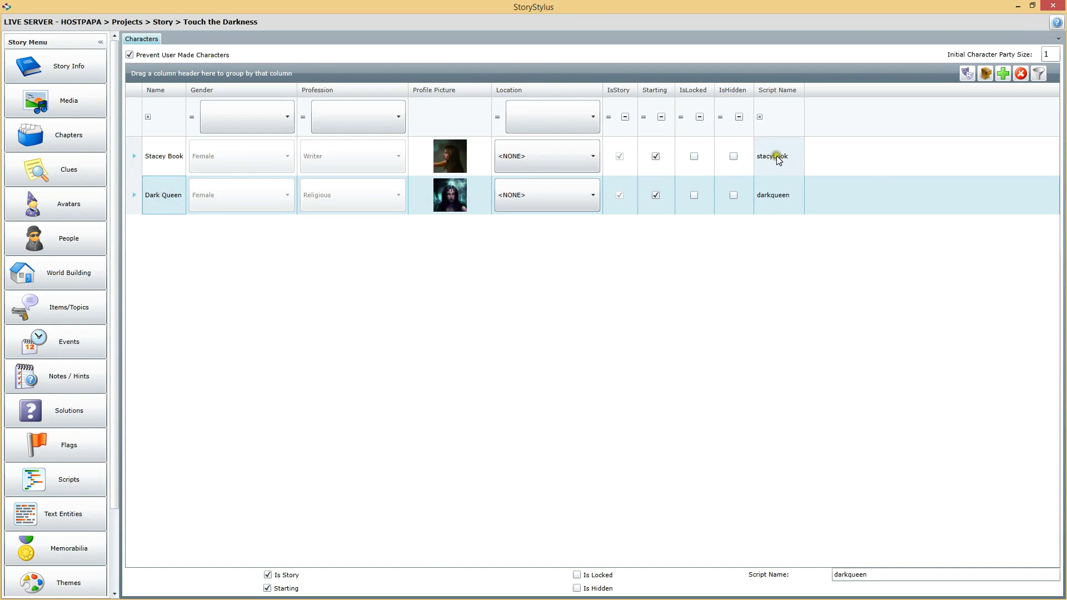
left_click(159, 158)
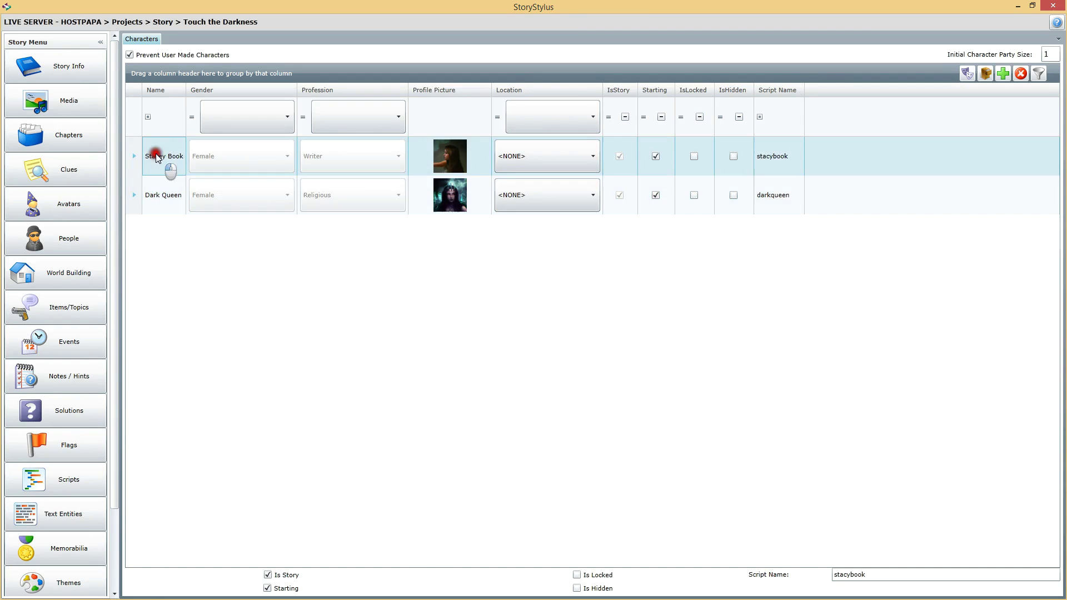
left_click(160, 190)
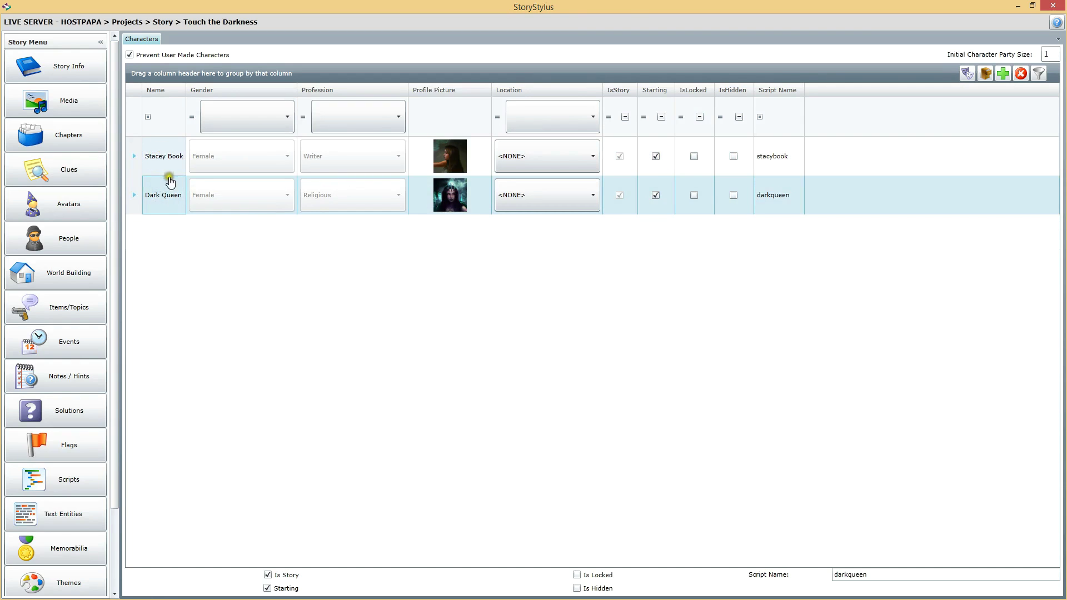
Add three new entries to the story's People list and widen the list area.
left_click(65, 245)
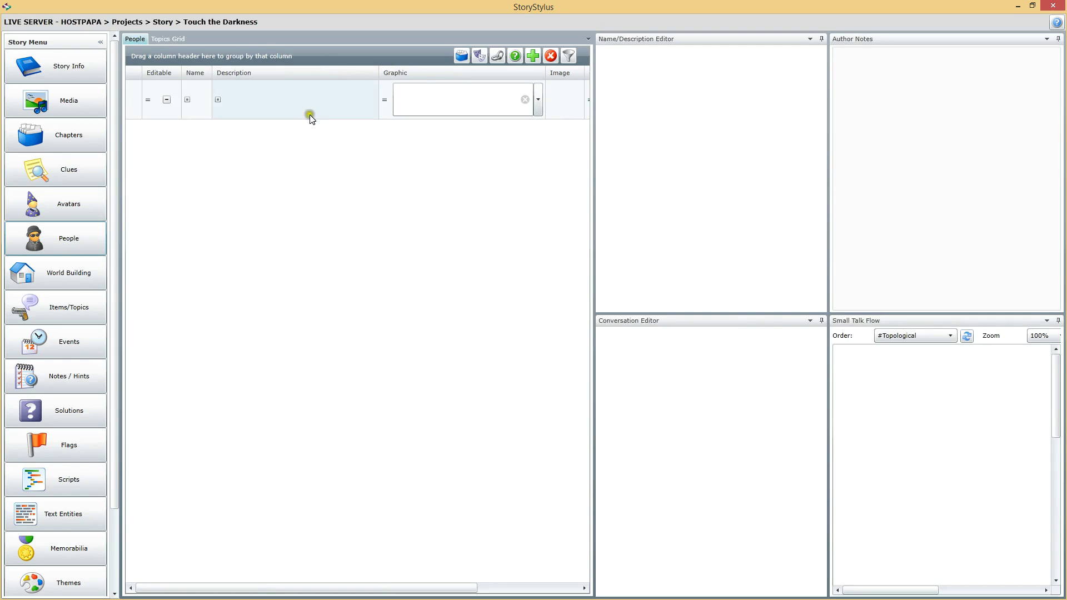
left_click(533, 56)
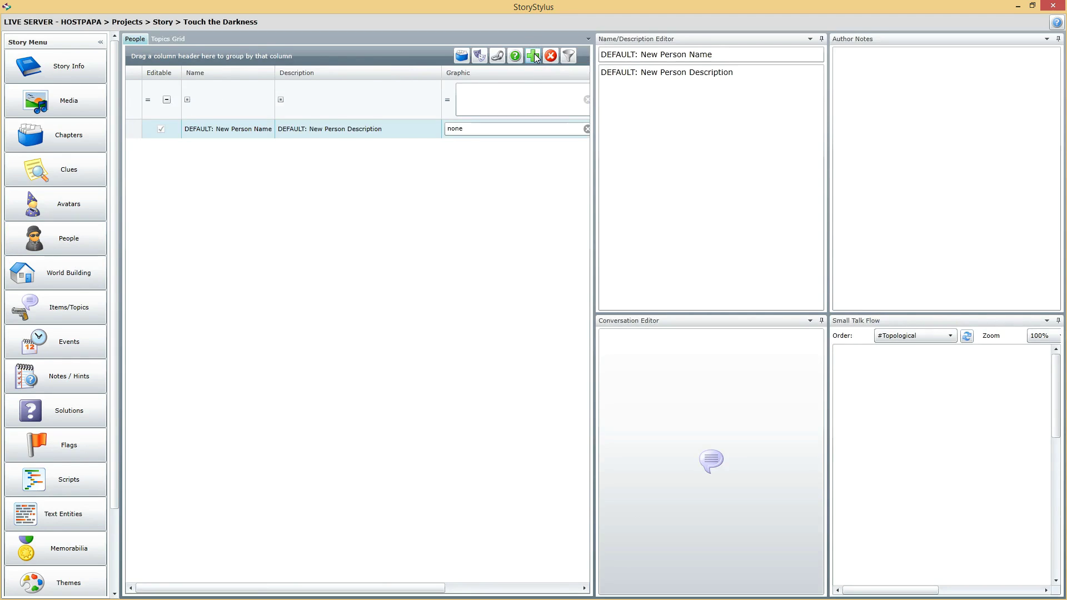
left_click(532, 55)
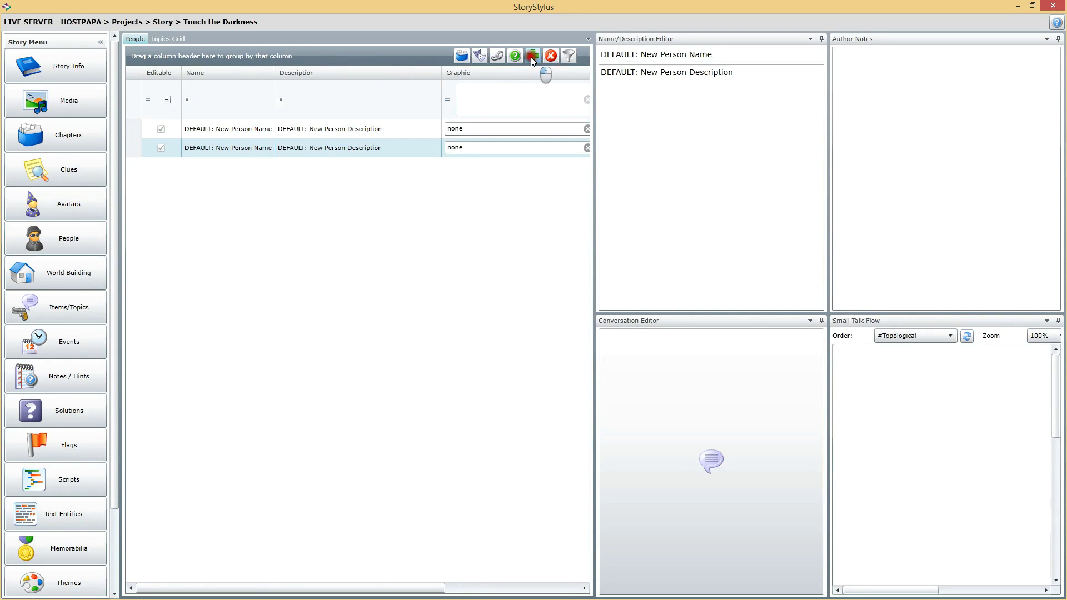
left_click(531, 57)
left_click_drag(592, 106, 800, 132)
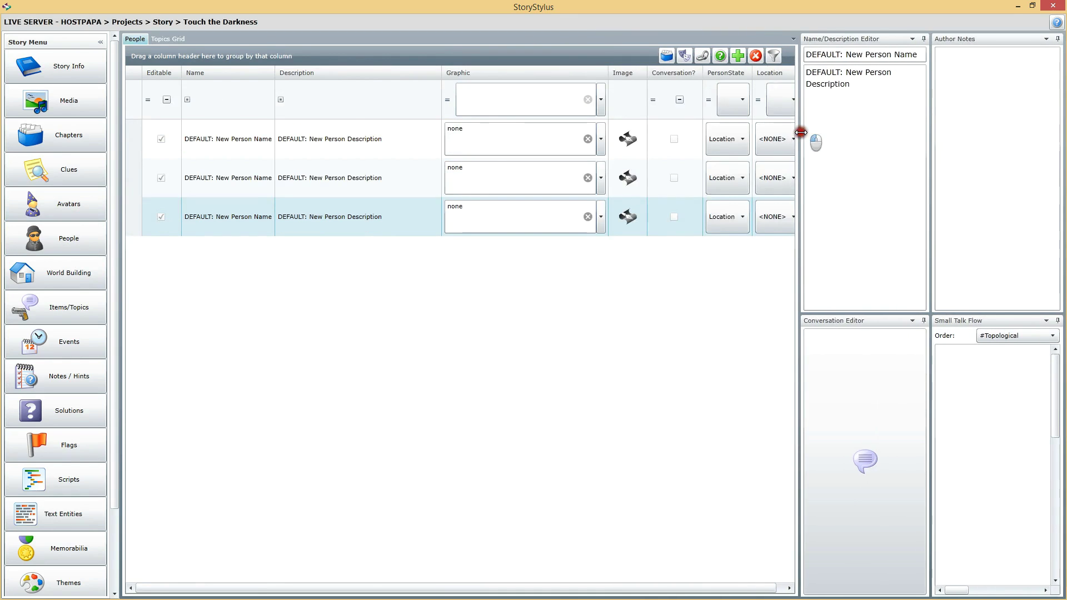
Name the three new people Maria, Princess and Darkness, in list order.
left_click(248, 148)
left_click(248, 148)
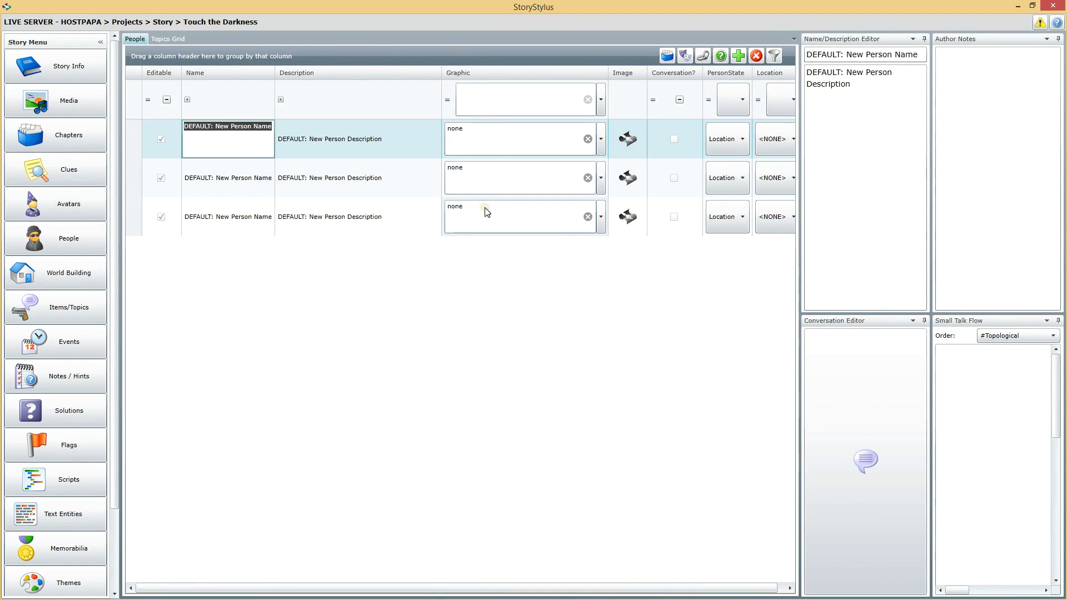
type("Maria")
key("Return")
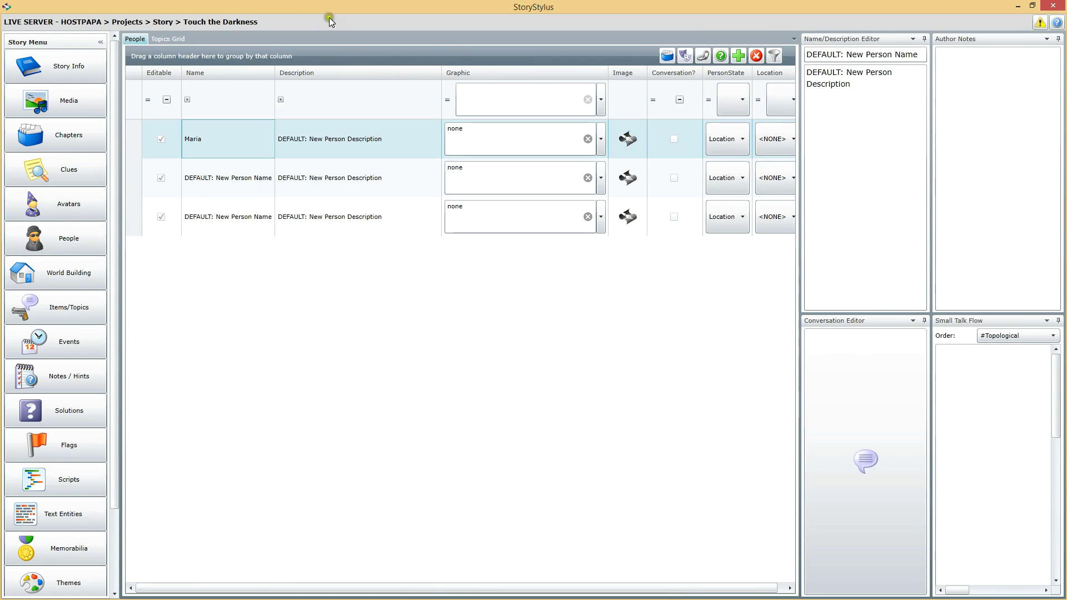
left_click(221, 177)
left_click(222, 177)
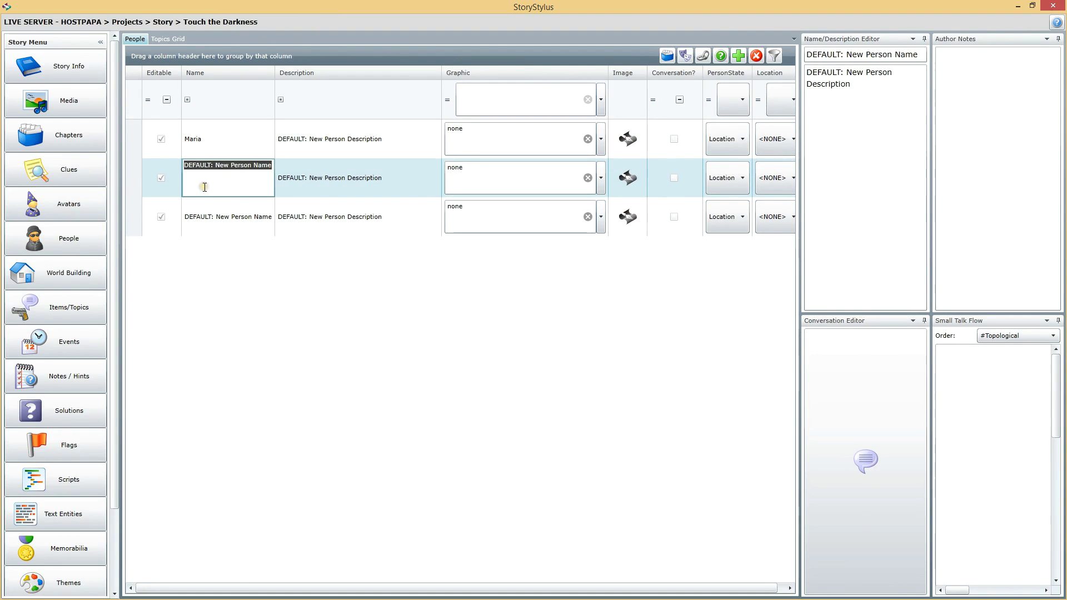
type("P")
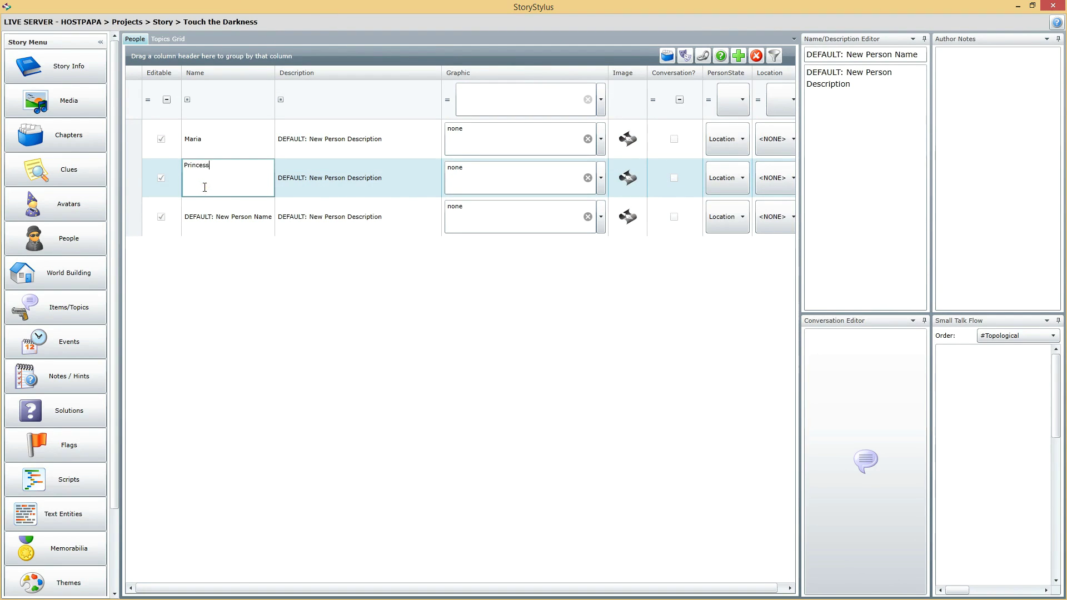
type("rincess")
left_click(227, 215)
left_click(228, 216)
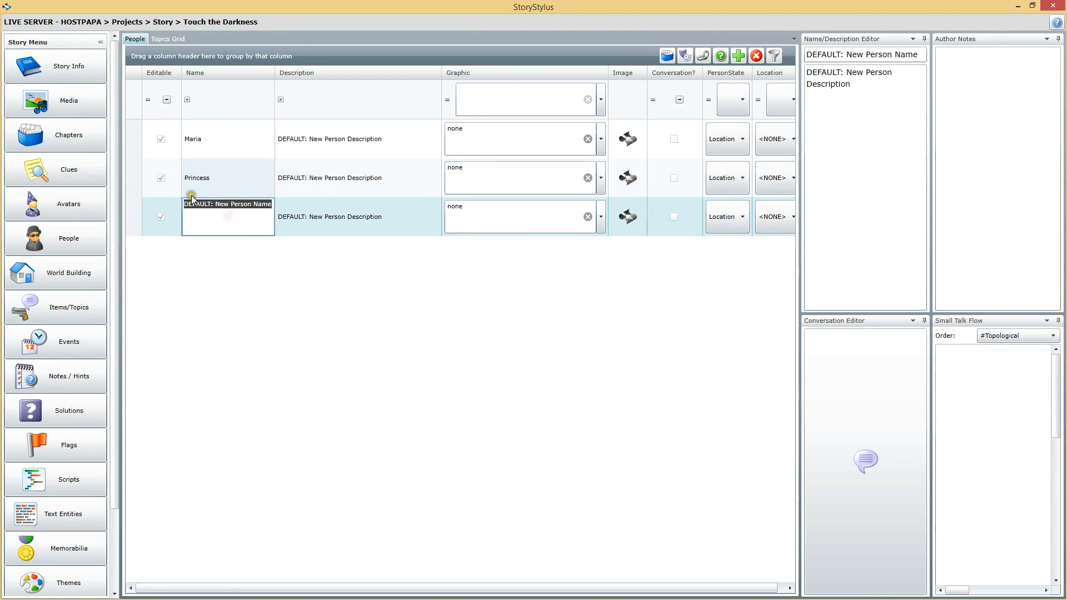
type("Dan")
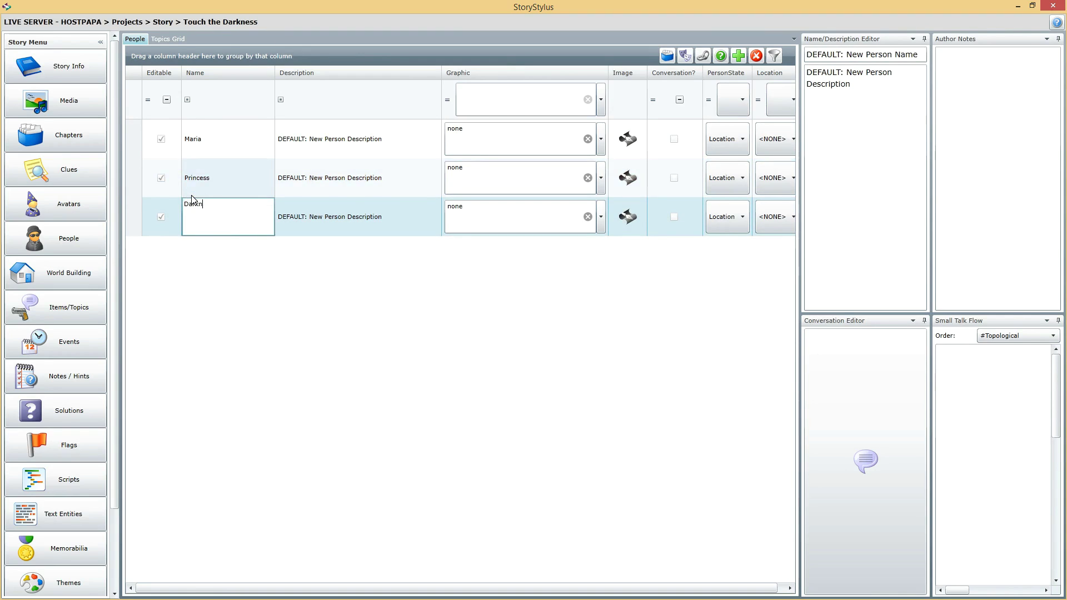
Clear the default description text of Maria, Princess and Darkness.
left_click(344, 151)
left_click(344, 151)
key("Delete")
left_click(356, 177)
left_click(356, 176)
key("Delete")
left_click(350, 222)
left_click(350, 221)
key("Delete")
left_click(600, 140)
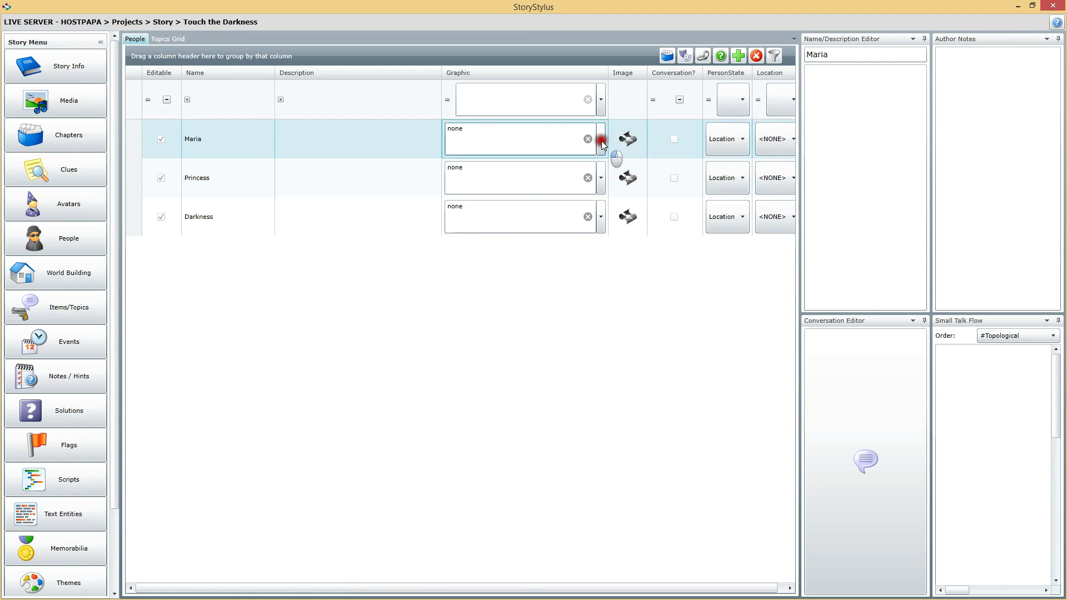
left_click(601, 141)
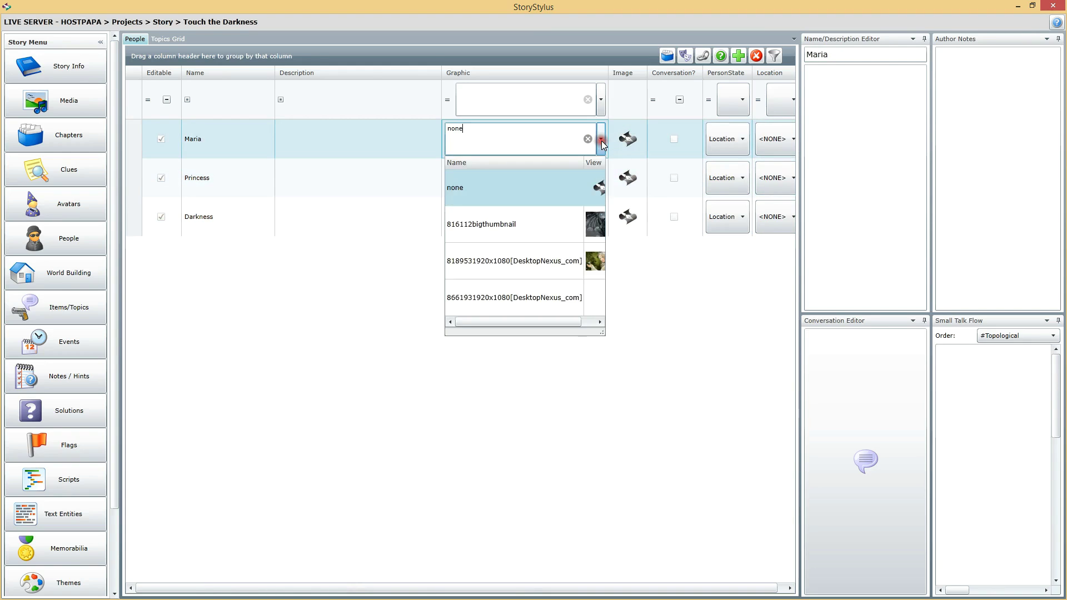
left_click(537, 295)
left_click(521, 177)
left_click(602, 168)
left_click(522, 296)
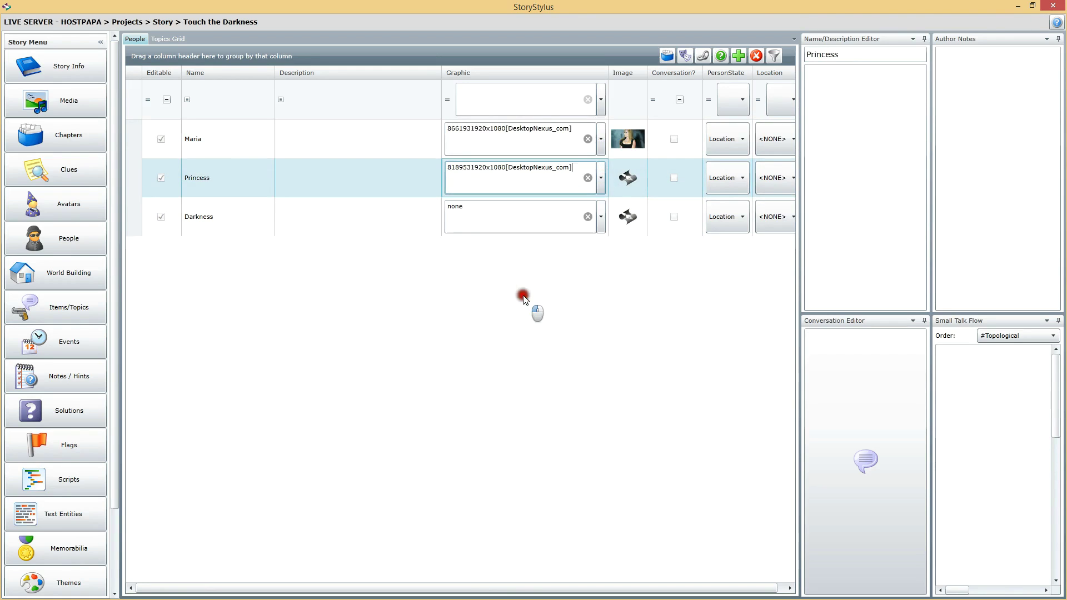
left_click(598, 217)
left_click(602, 219)
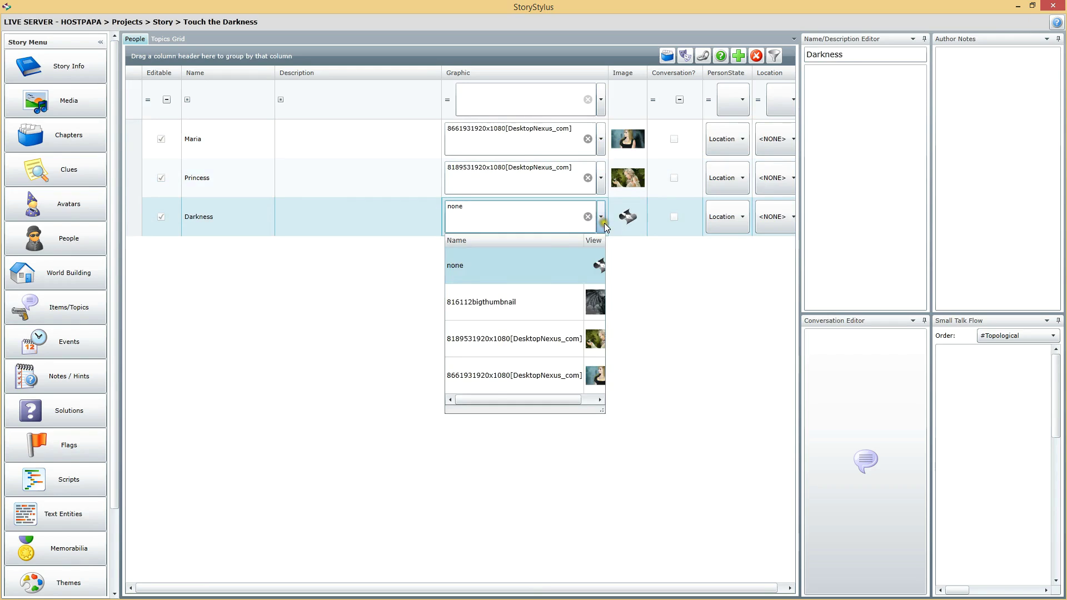
left_click(521, 300)
Set the people's locations: Maria in Dark Temple, Princess in Evil Marketplace and Darkness in Dark Palace.
left_click(378, 177)
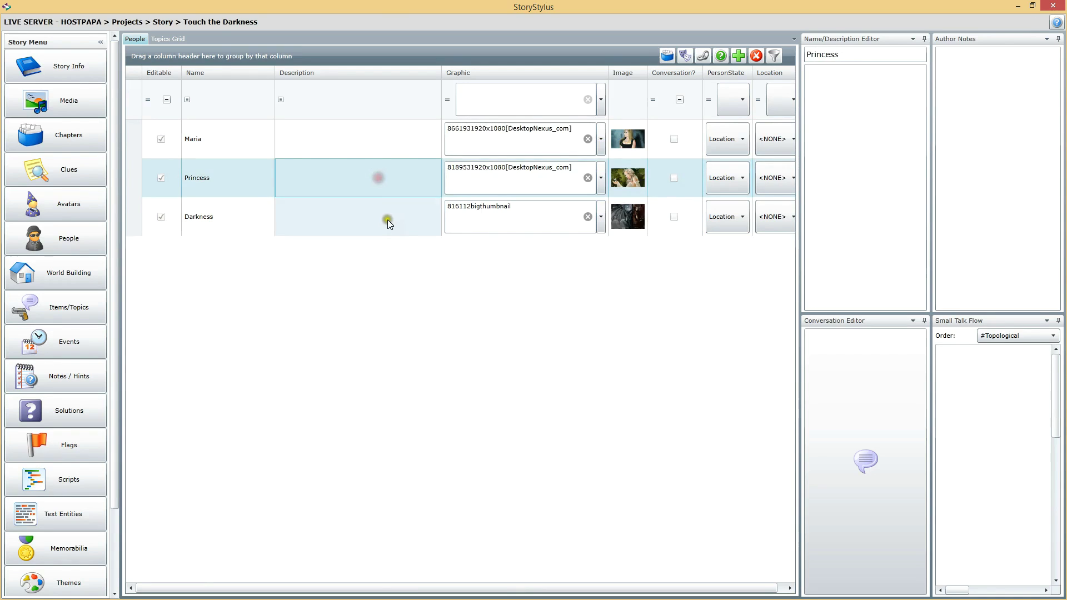
left_click(388, 222)
left_click(592, 590)
left_click_drag(592, 593, 716, 560)
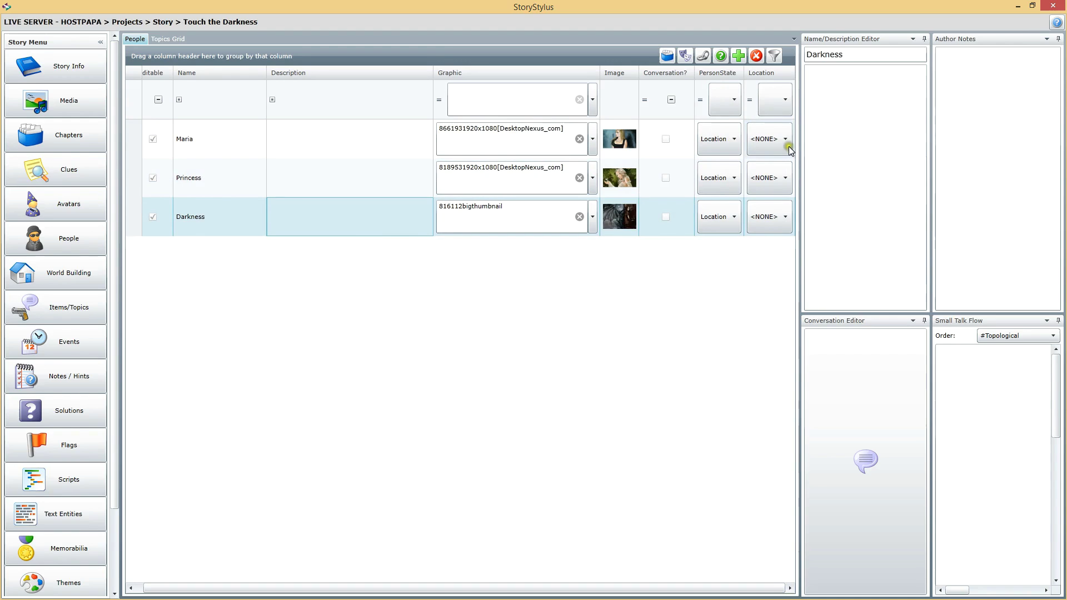
left_click(773, 142)
left_click(773, 143)
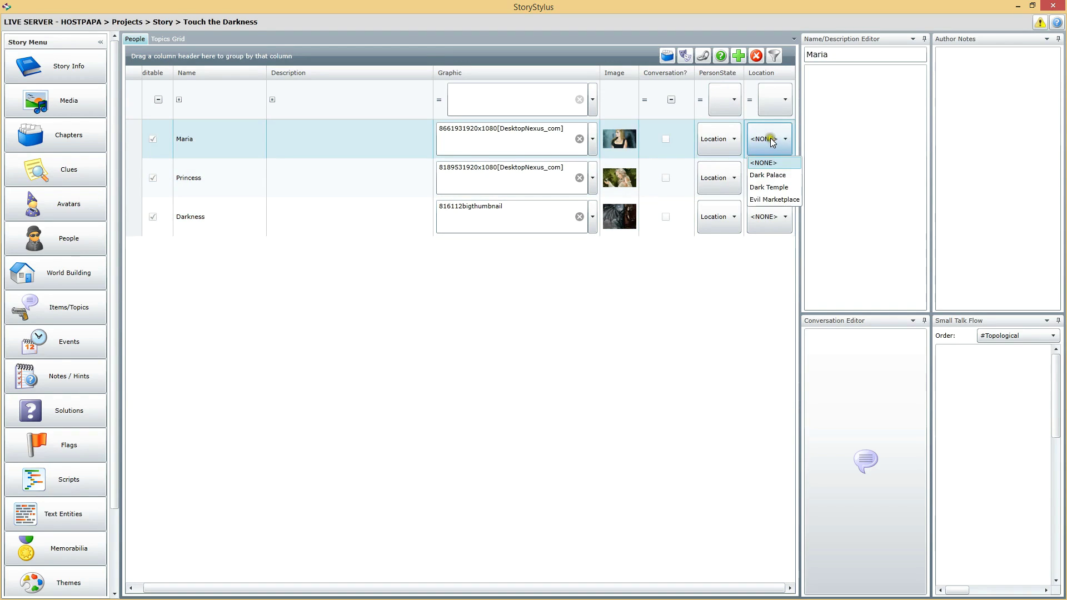
left_click(773, 192)
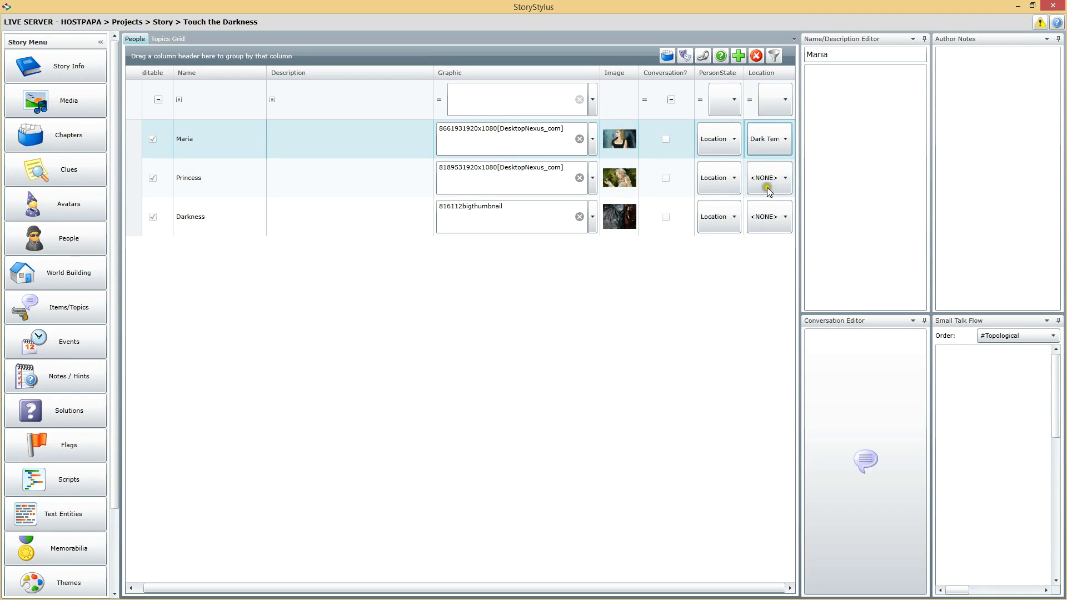
left_click(759, 177)
left_click(759, 178)
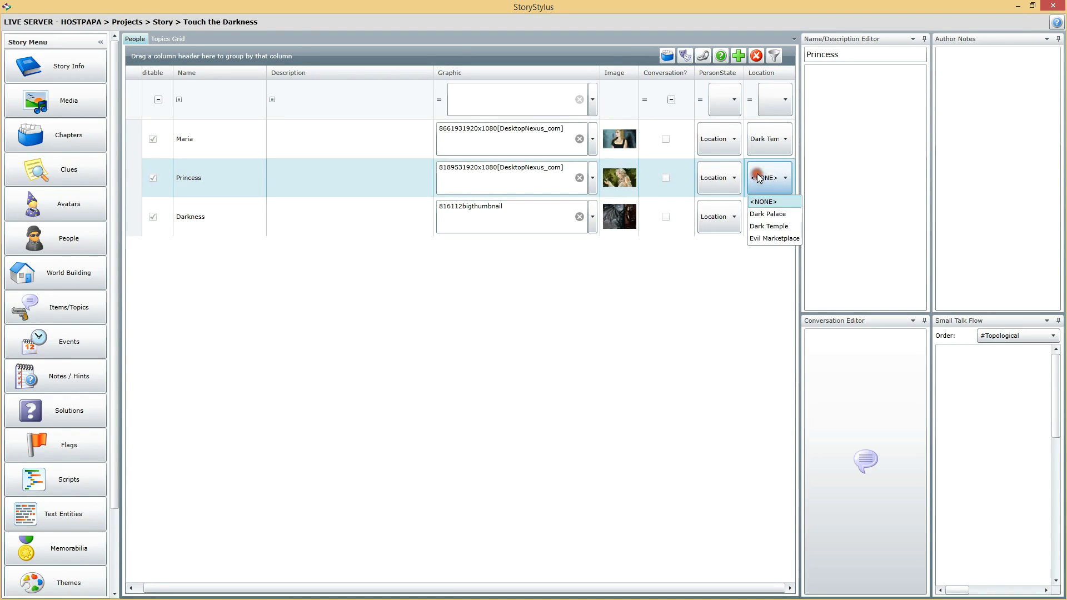
left_click(774, 238)
left_click(774, 219)
left_click(762, 216)
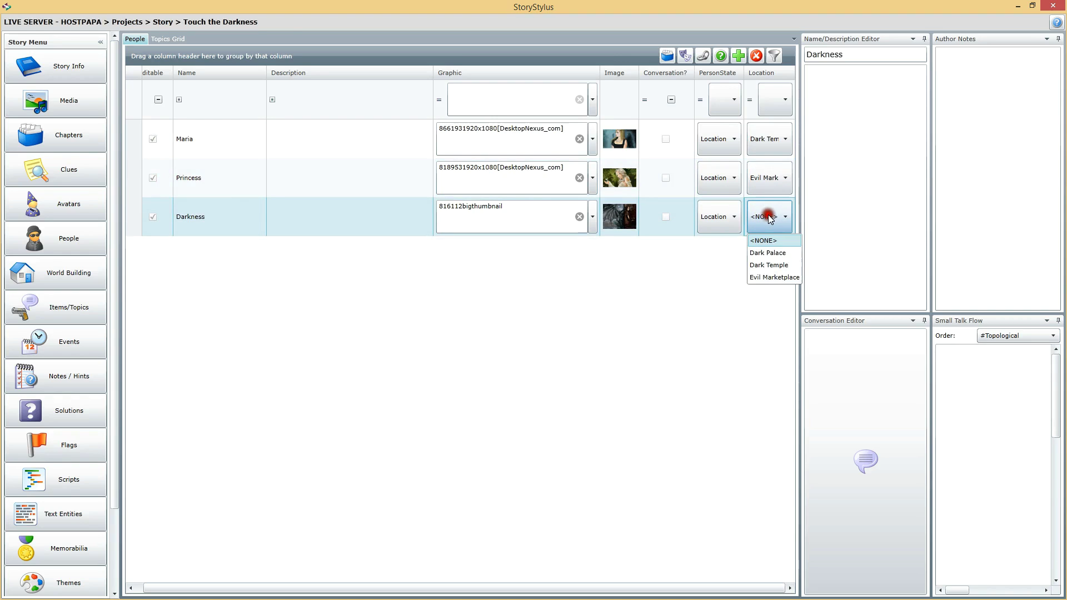
left_click(768, 253)
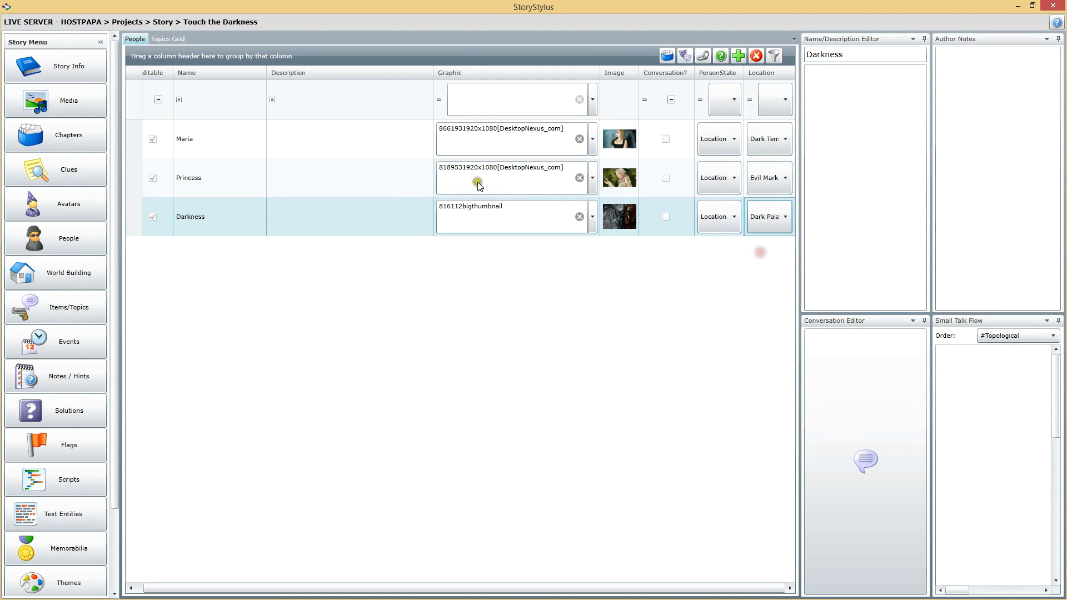
Look over the entries of Maria, Princess and Darkness in the People list.
left_click(367, 176)
left_click(373, 143)
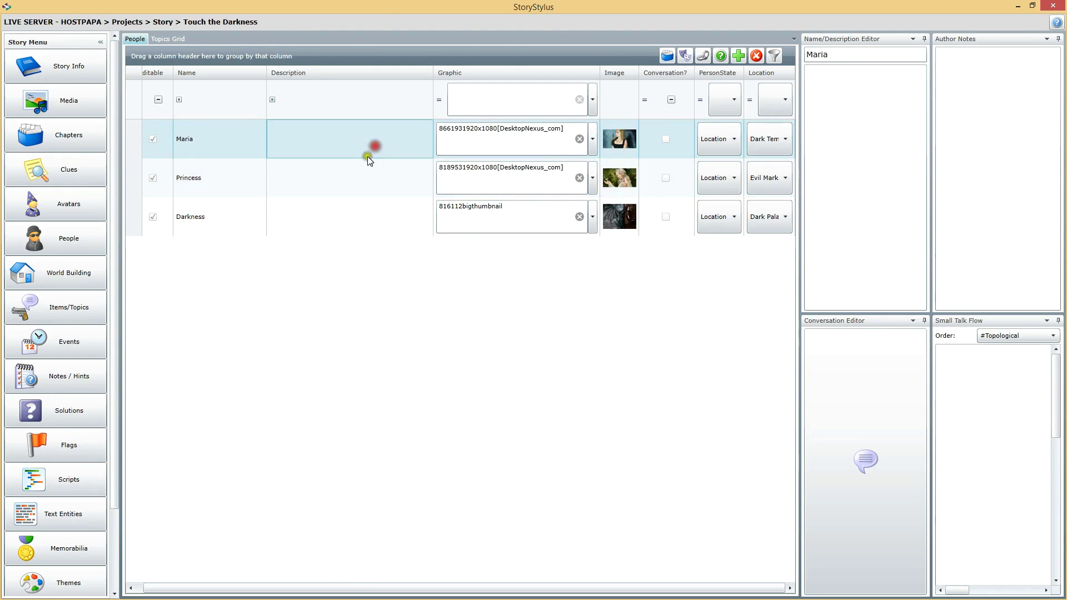
left_click(362, 176)
left_click(367, 210)
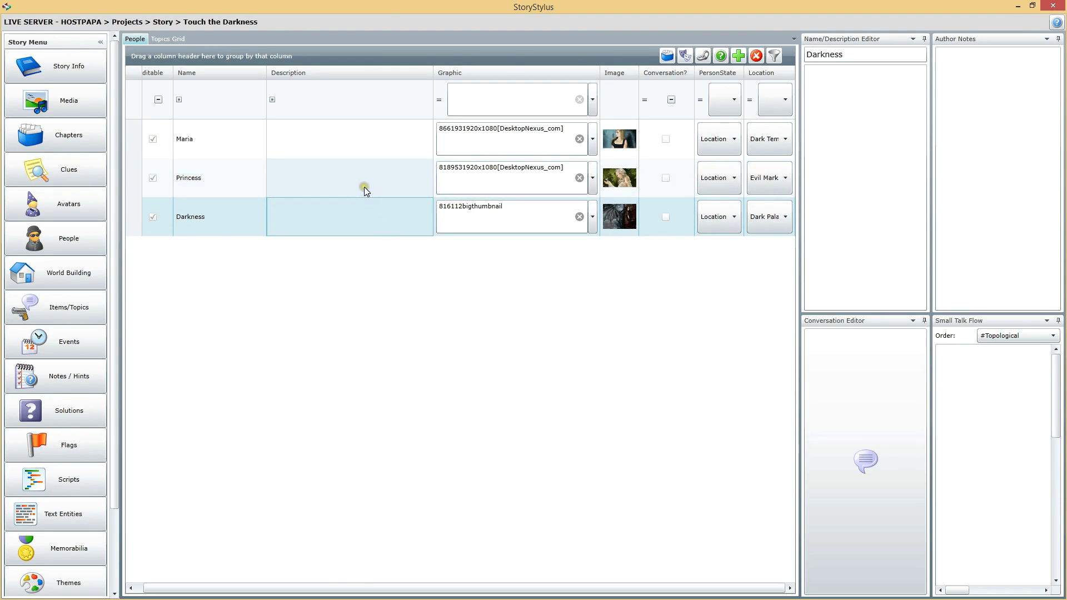
left_click(364, 141)
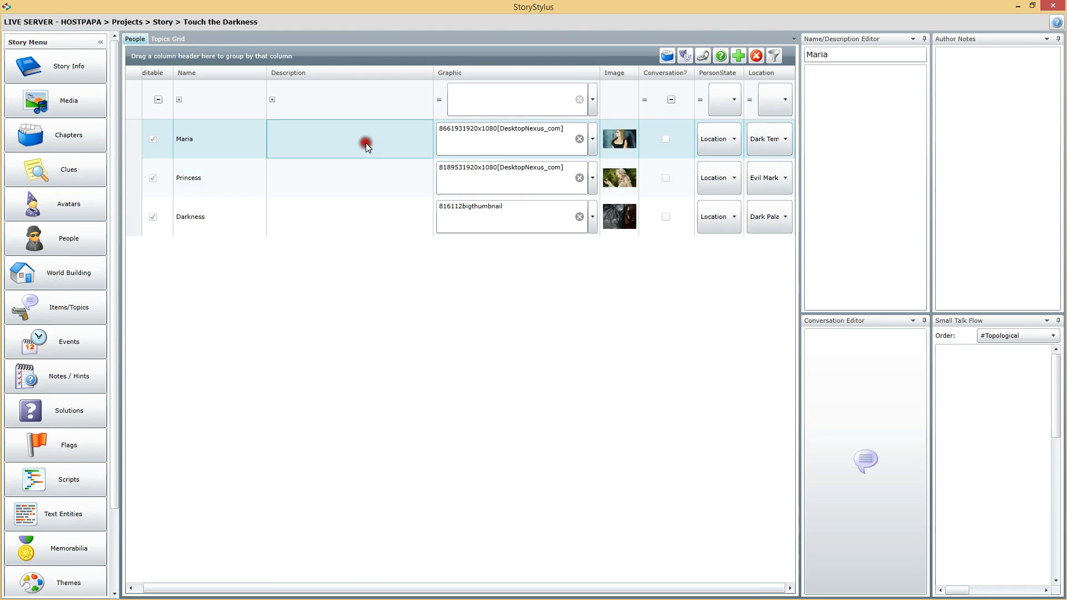
left_click(353, 190)
left_click(356, 224)
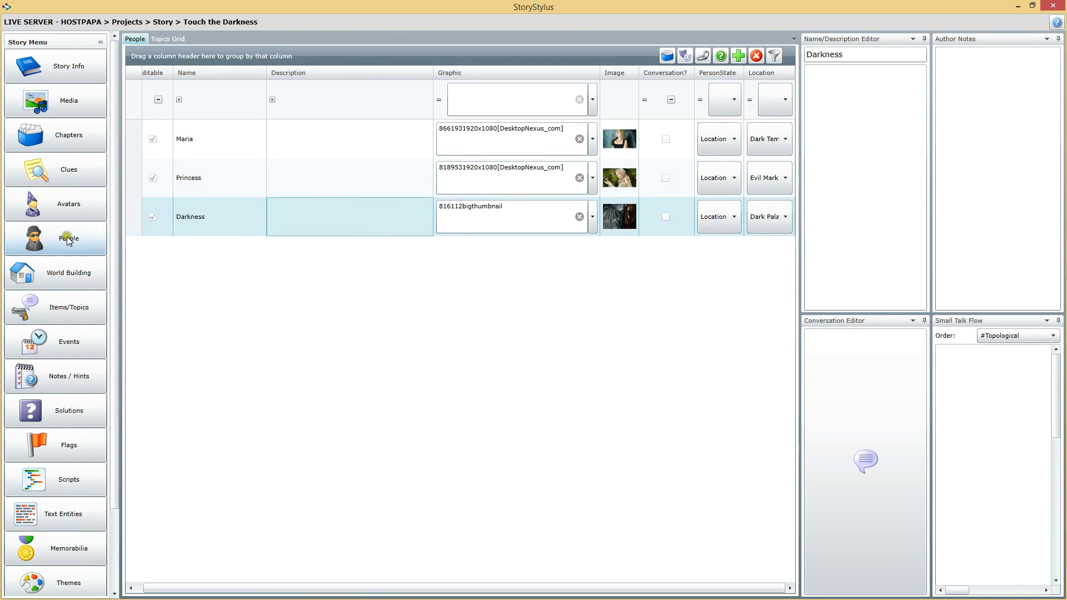
left_click(349, 142)
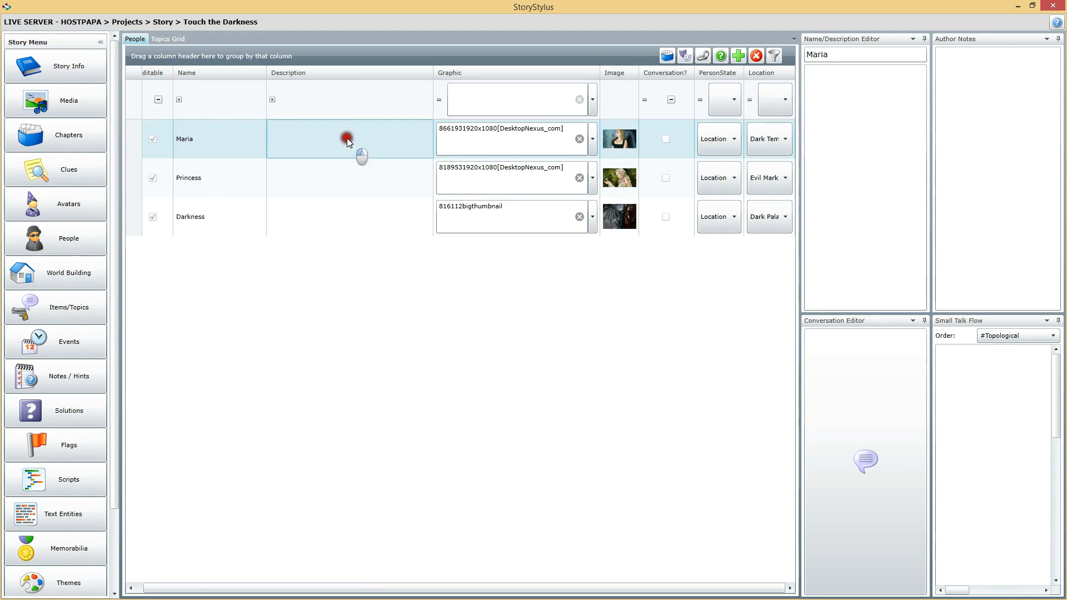
left_click(342, 188)
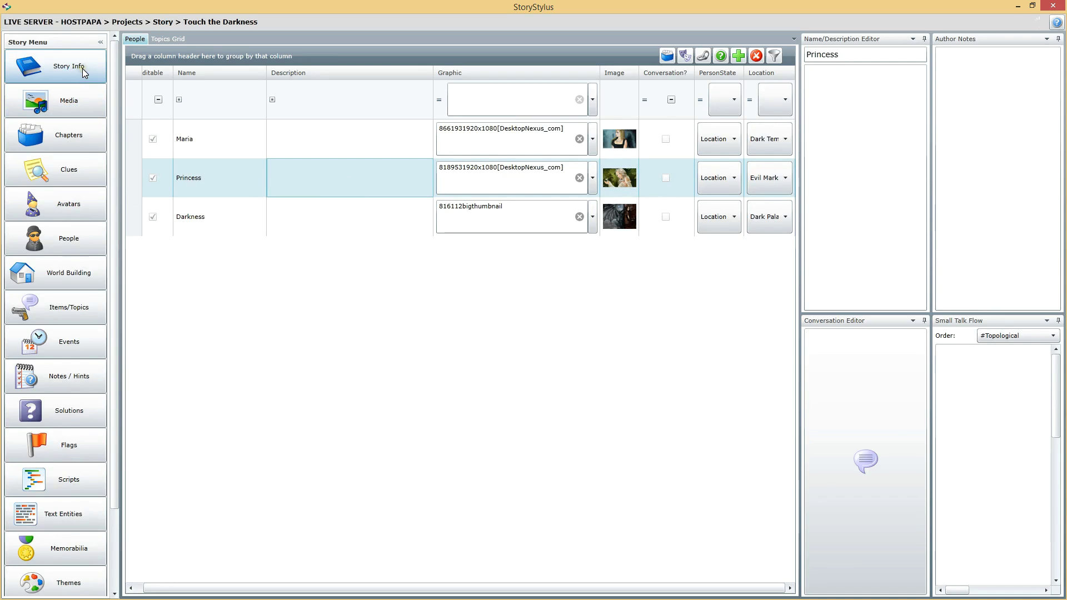
In the story info, add Princess to the introductory clues of the "Welcome to the darkness..." introduction.
left_click(70, 181)
left_click(71, 171)
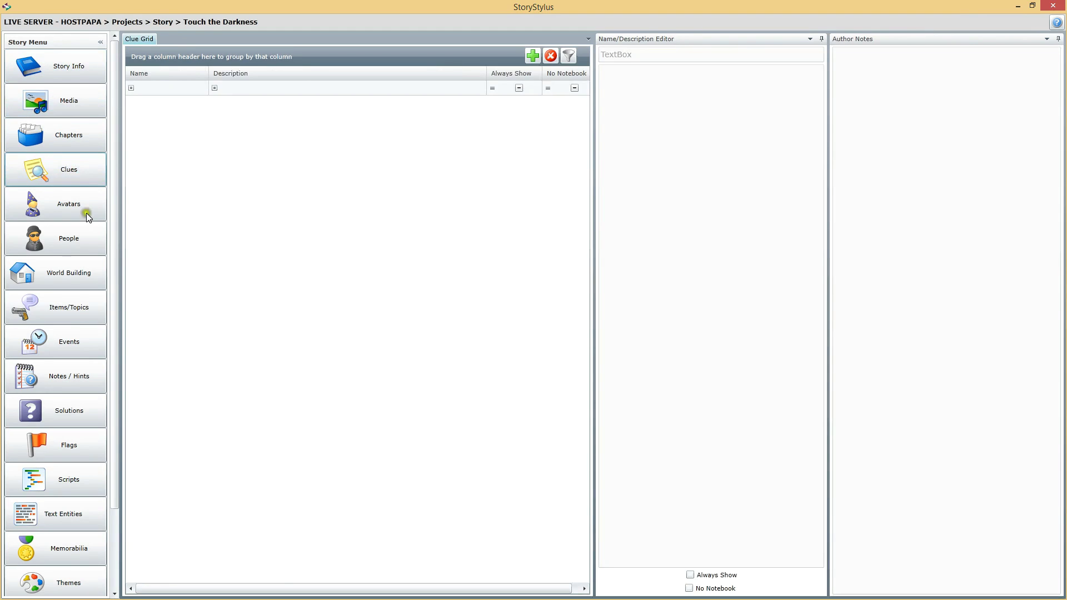
left_click(83, 70)
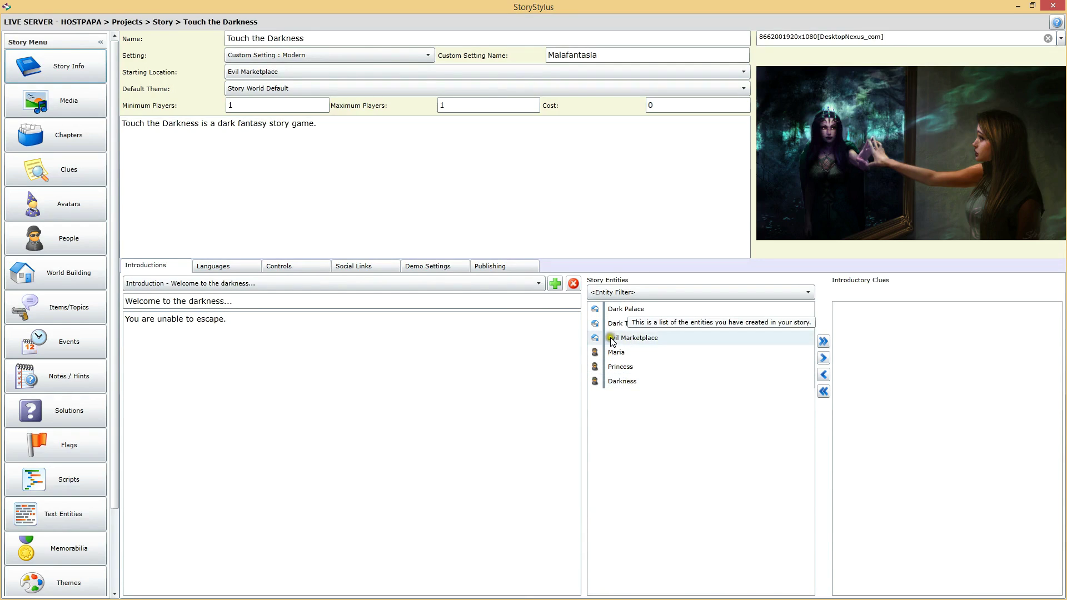
left_click(305, 360)
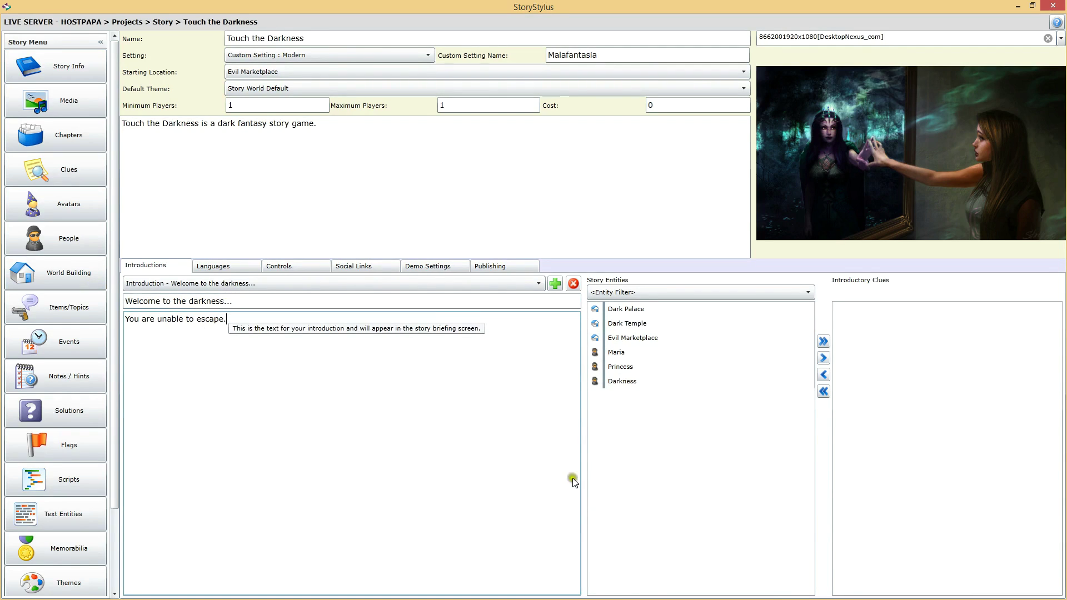
left_click(618, 367)
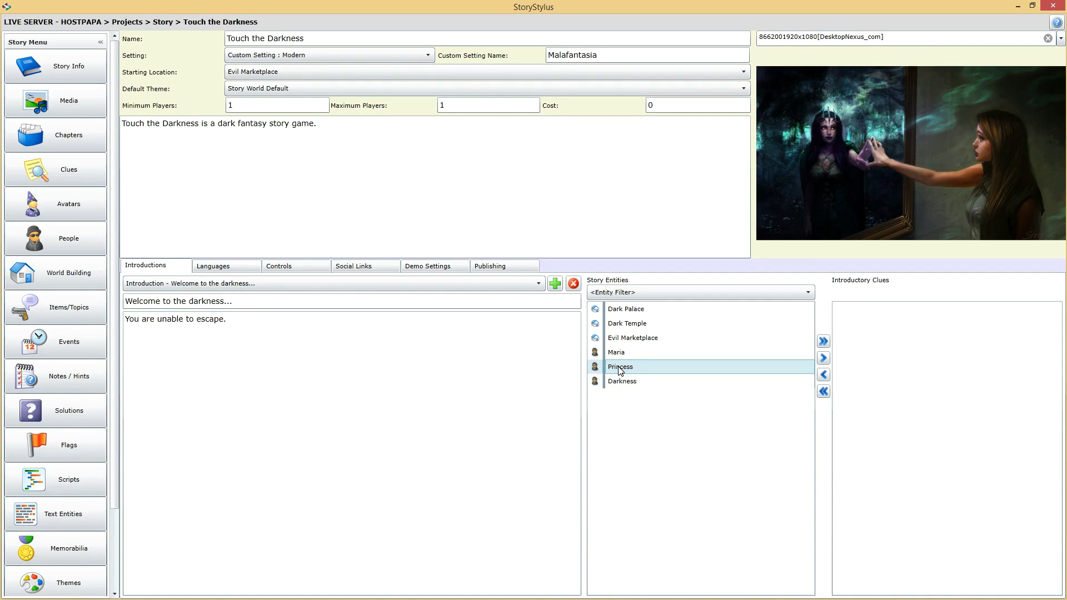
left_click(819, 357)
left_click(864, 309)
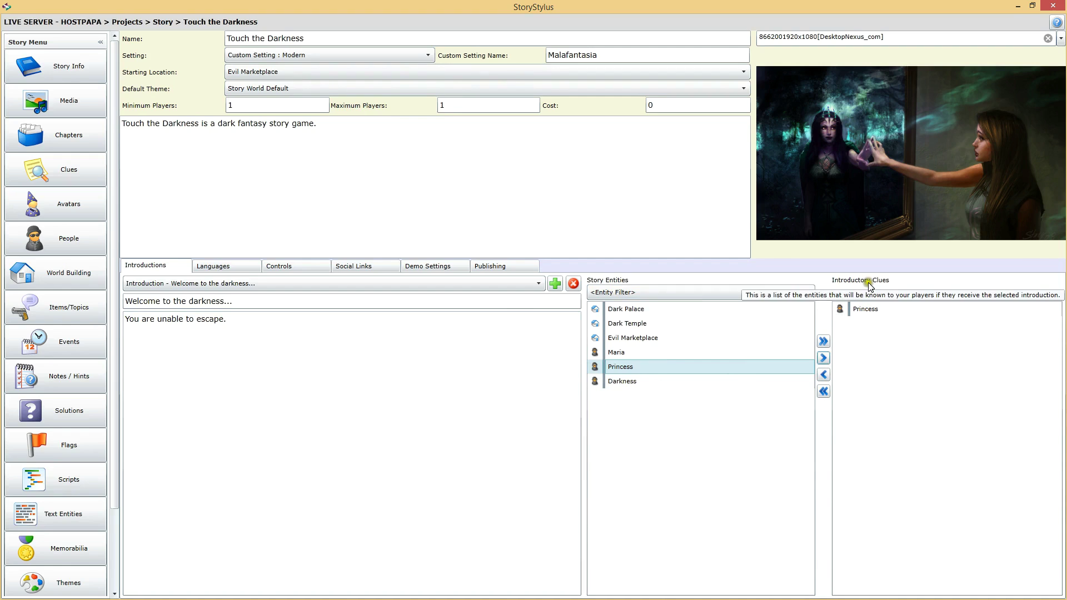
Switch to the "Welcome to your dark domain..." introduction and add Maria and Darkness to its introductory clues.
left_click(356, 358)
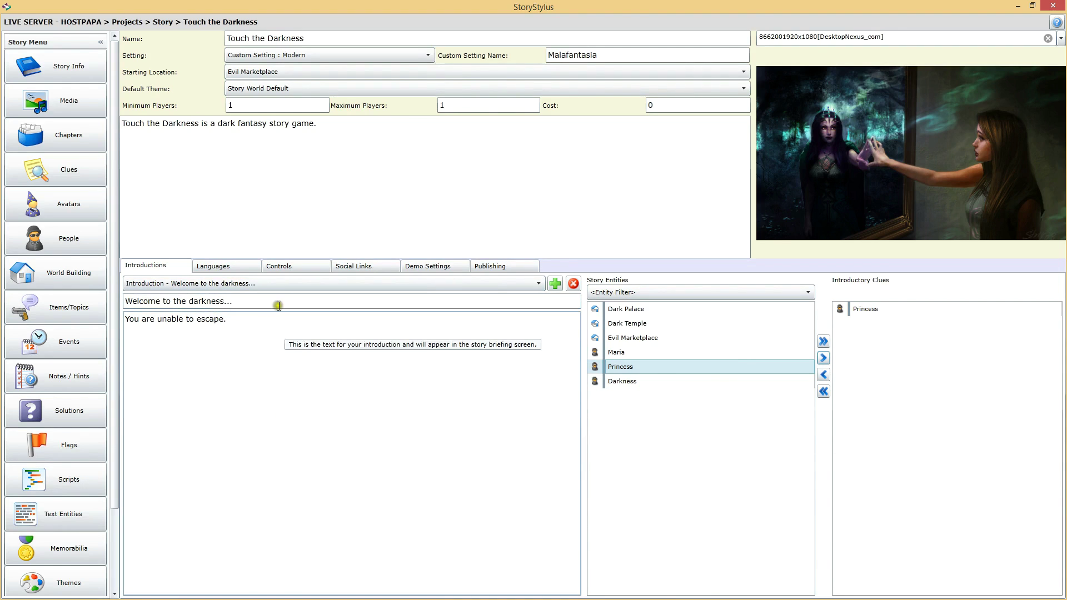
left_click(319, 287)
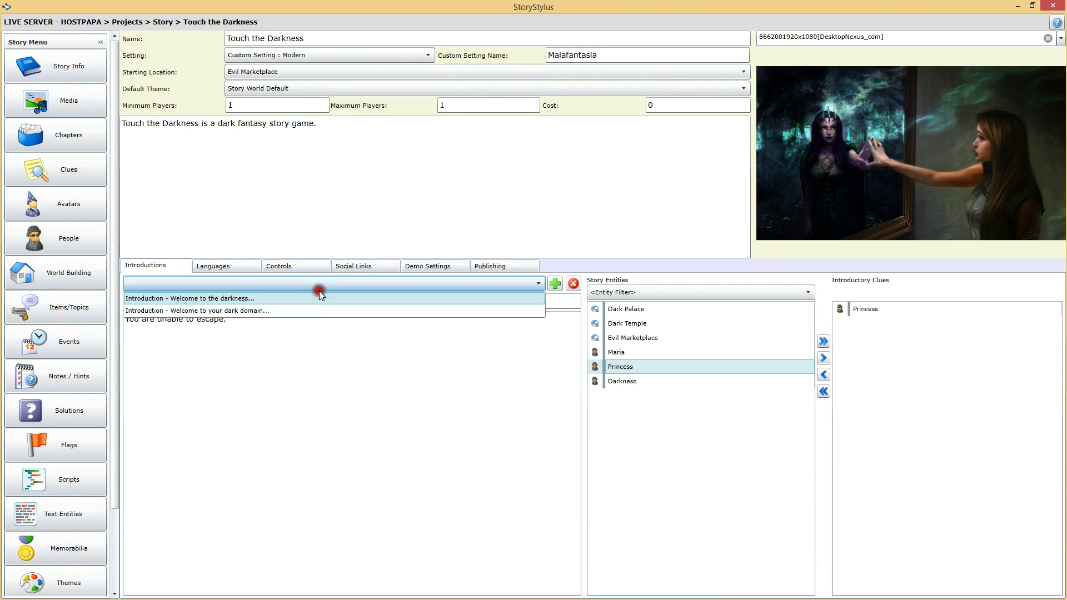
left_click(258, 310)
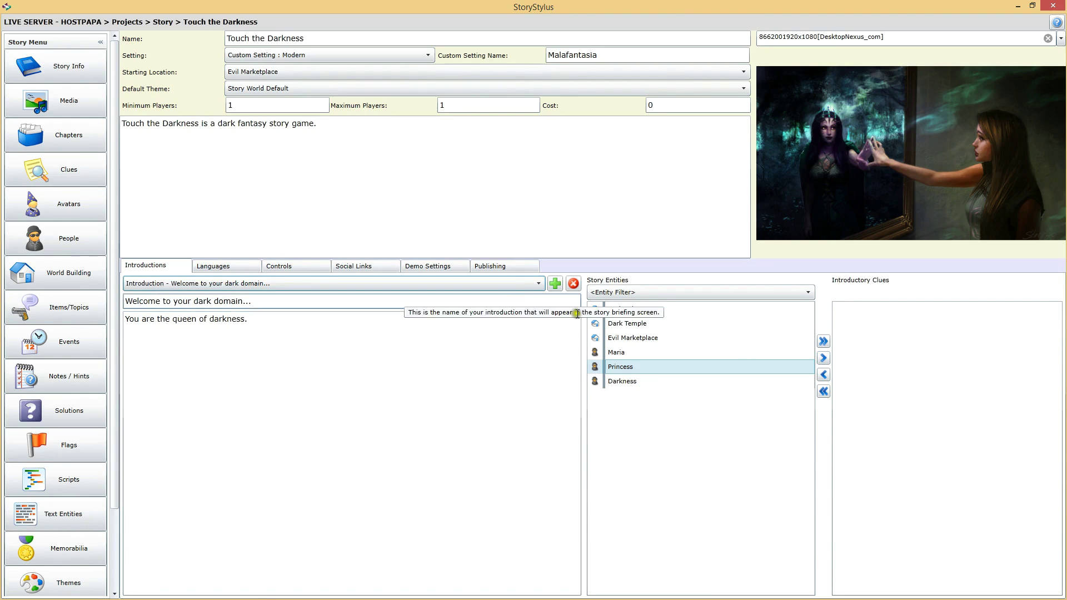
left_click(622, 352)
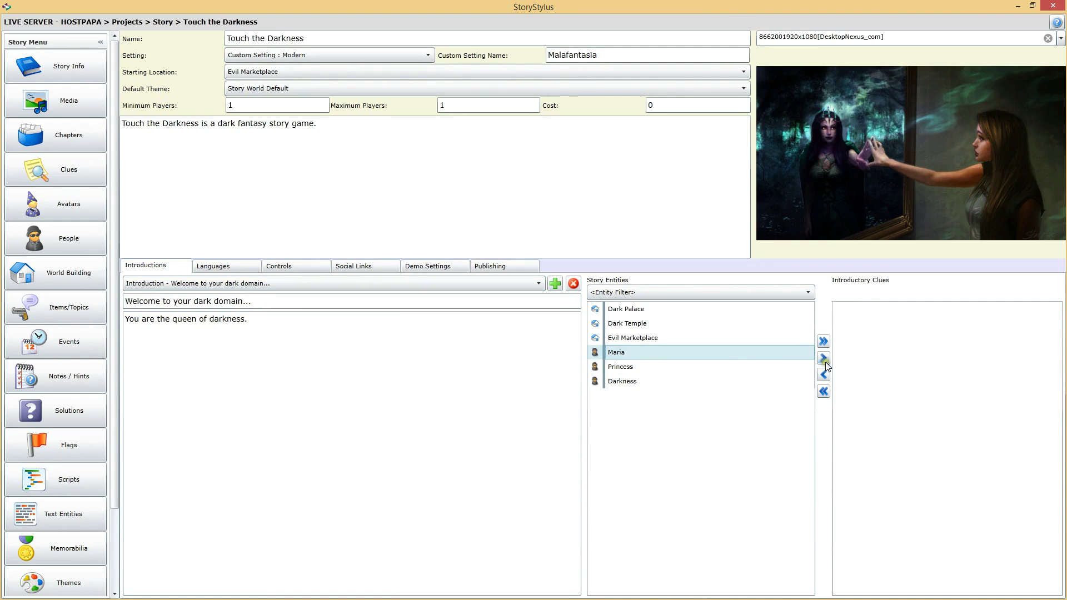
left_click(619, 378)
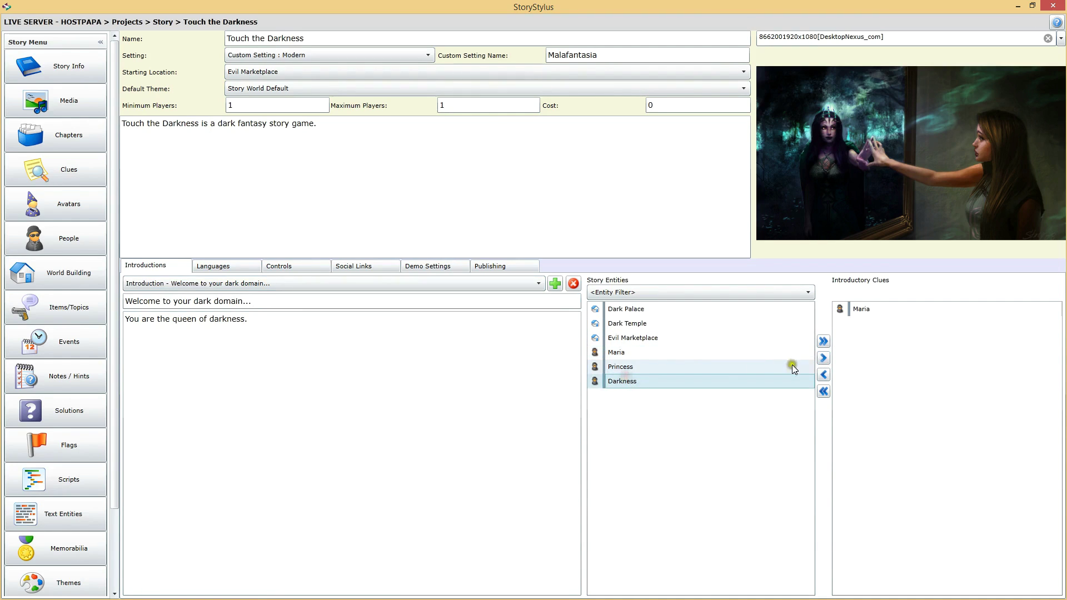
left_click(824, 360)
left_click(246, 332)
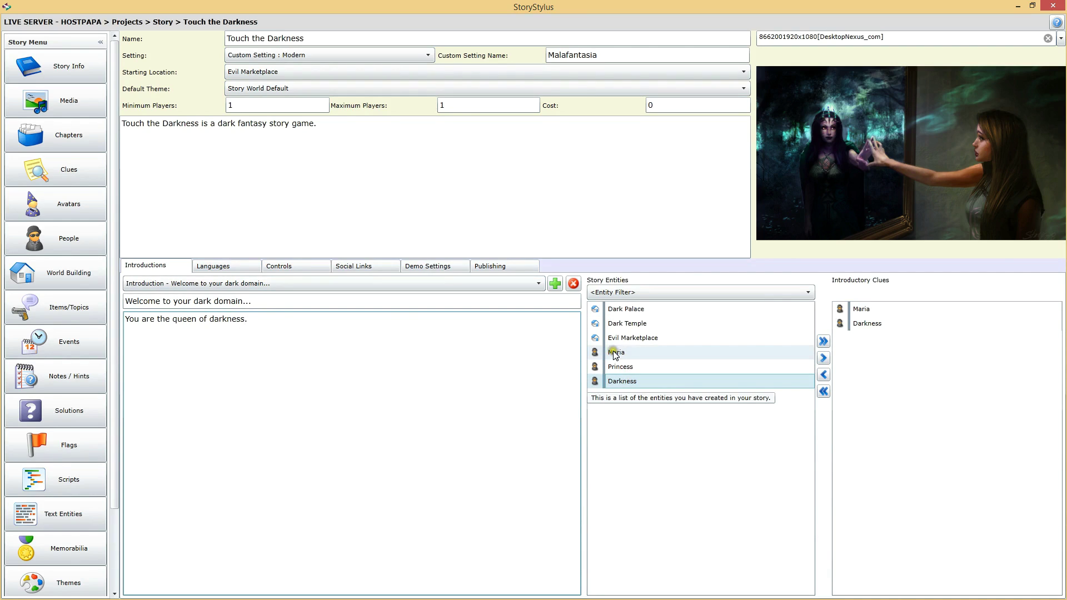
left_click(630, 366)
left_click(475, 322)
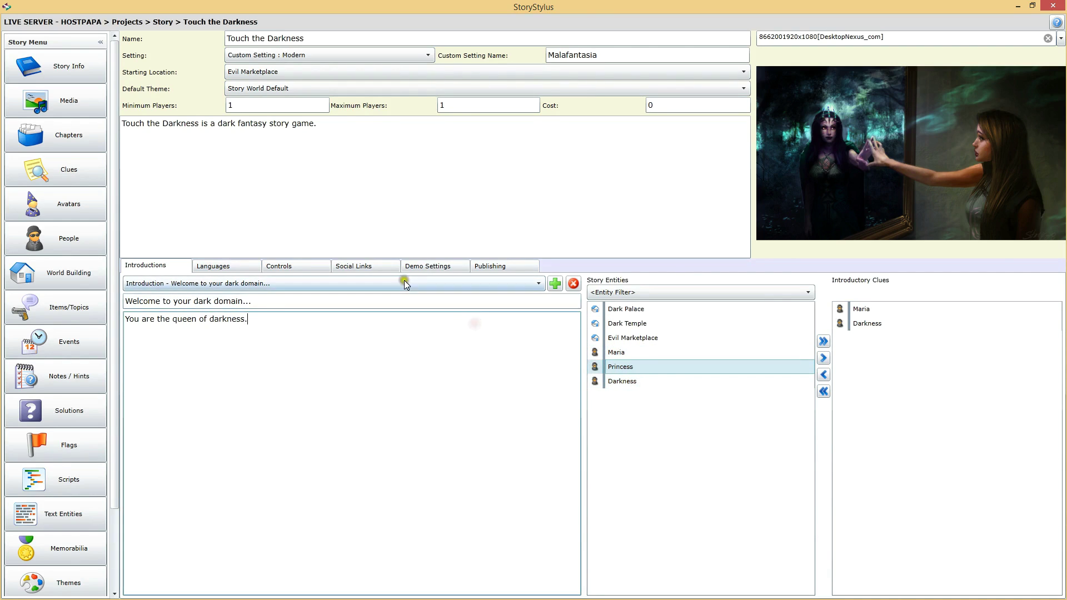
Review the text and introductory clues of the "Welcome to the darkness..." and "Welcome to your dark domain..." introductions.
left_click(333, 282)
left_click(262, 297)
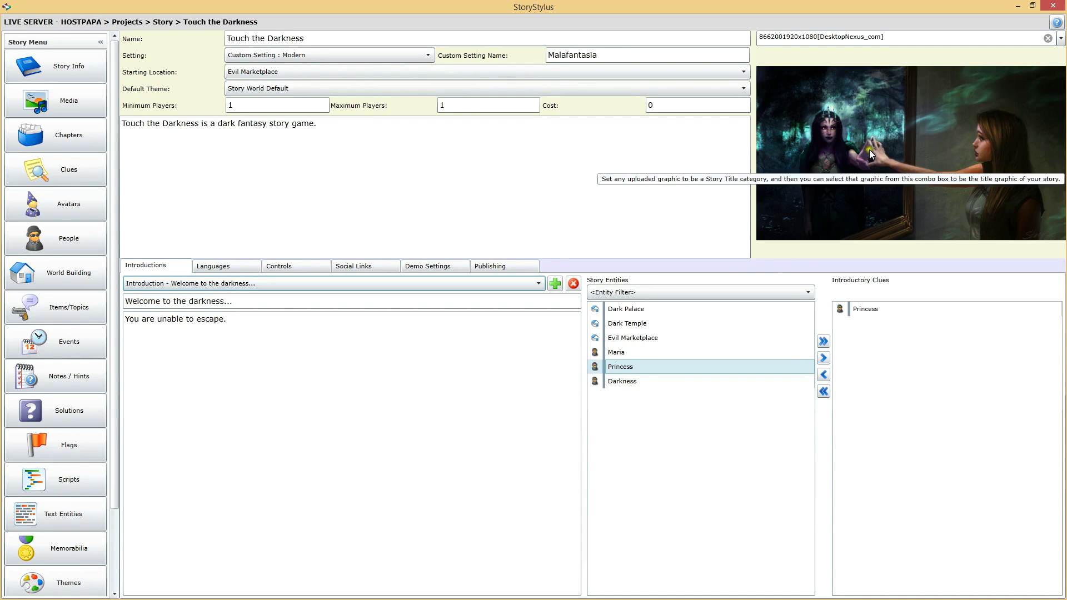
left_click(327, 280)
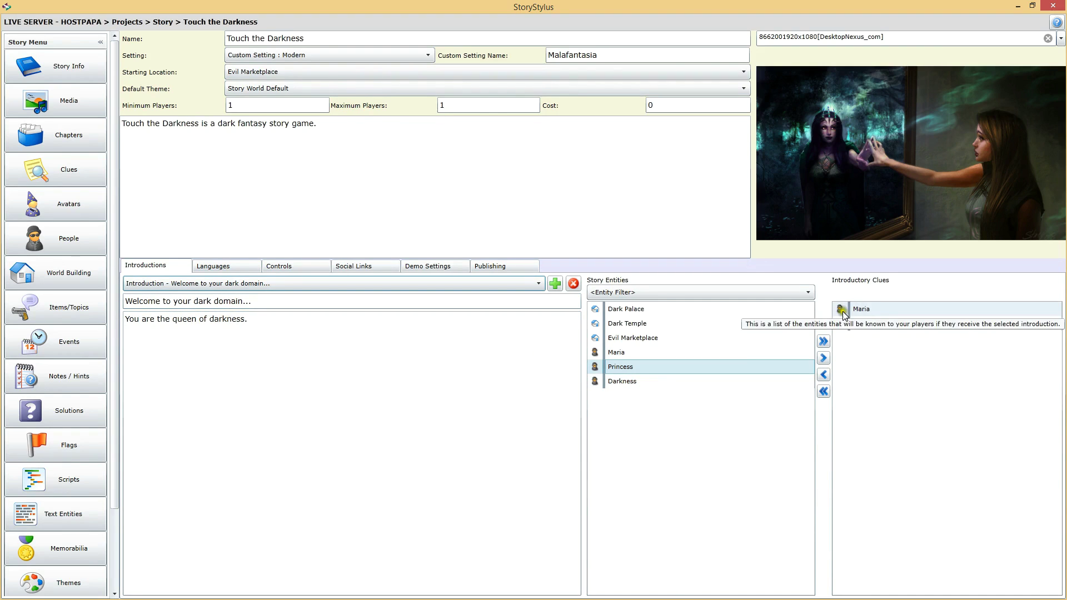
left_click(366, 322)
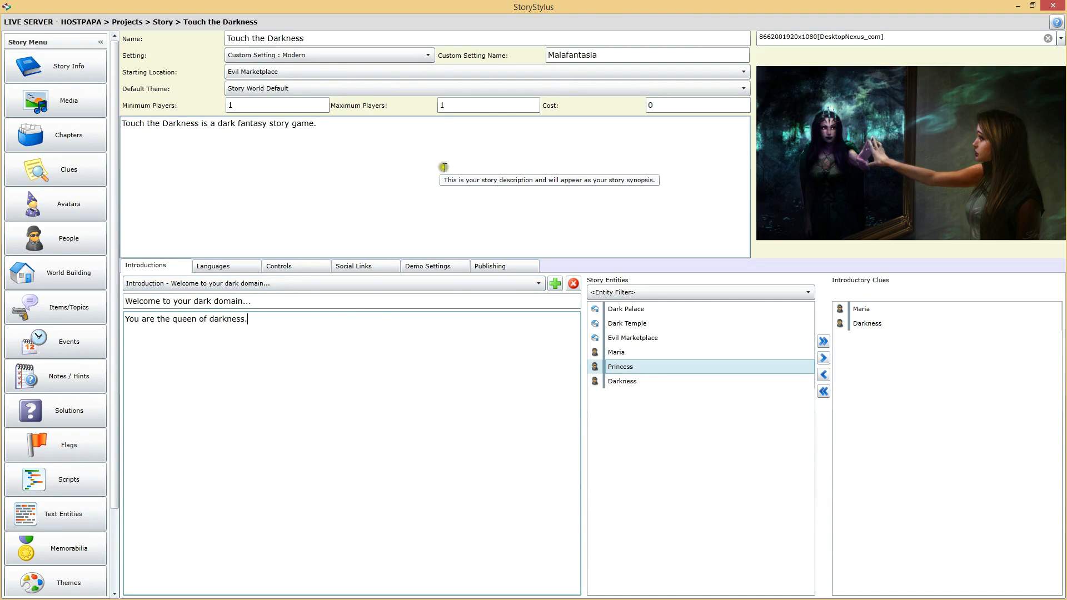
left_click(277, 320)
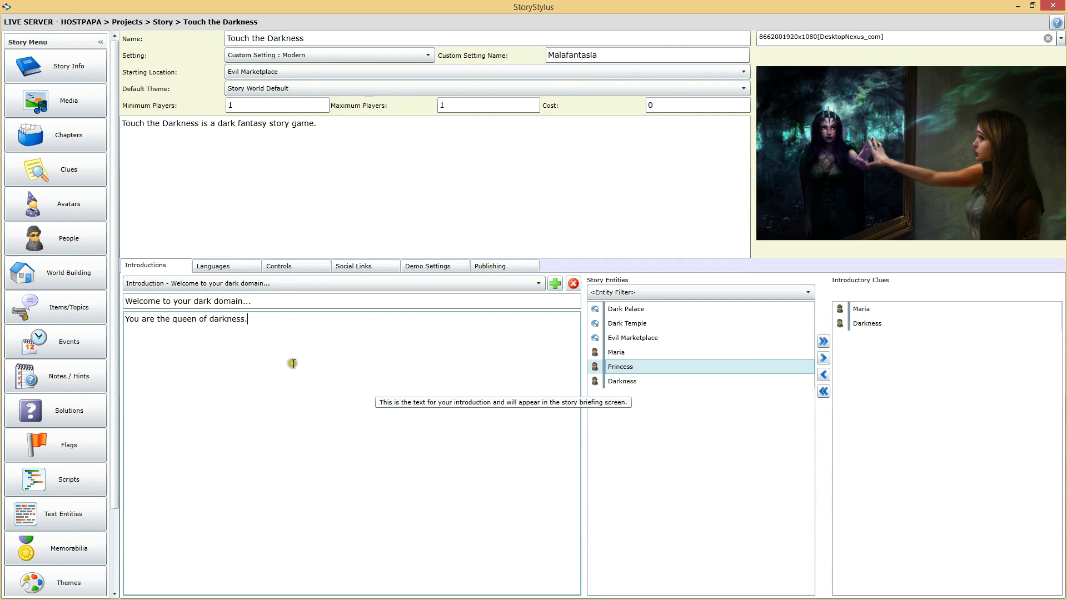
left_click(266, 323)
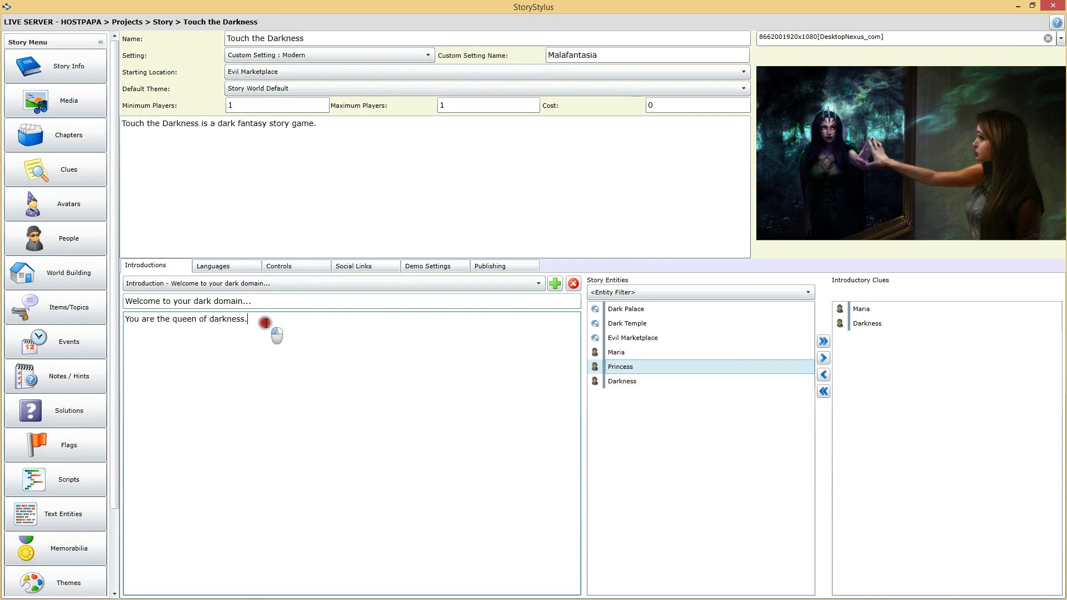
In the scripts, add a Story Intro Script state named intro to the Touch the Darkness story object.
left_click(76, 473)
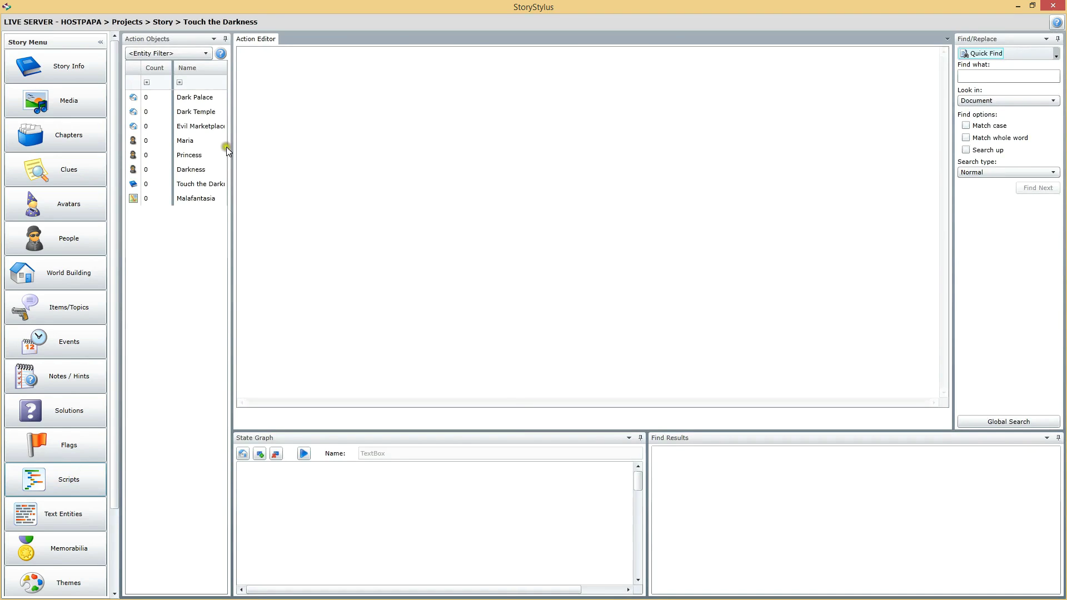
left_click(195, 188)
left_click(380, 509)
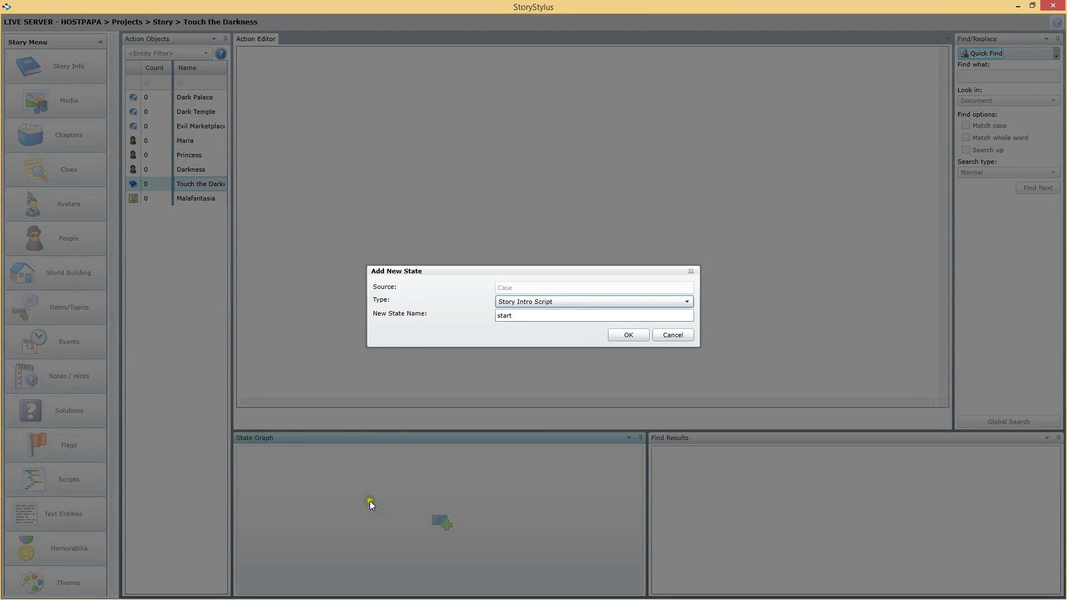
left_click(591, 301)
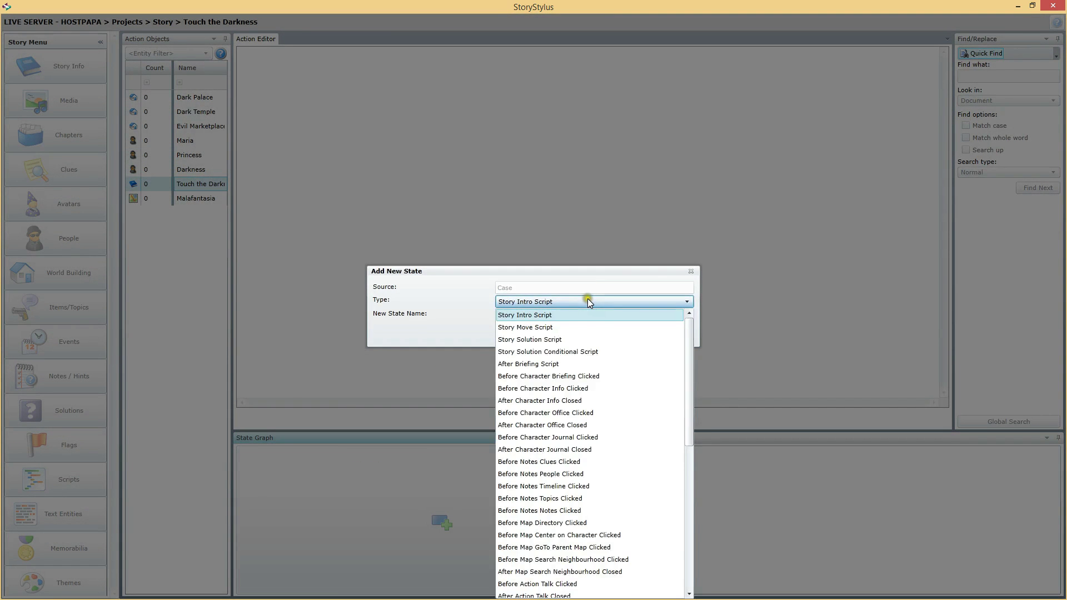
left_click_drag(690, 333, 696, 488)
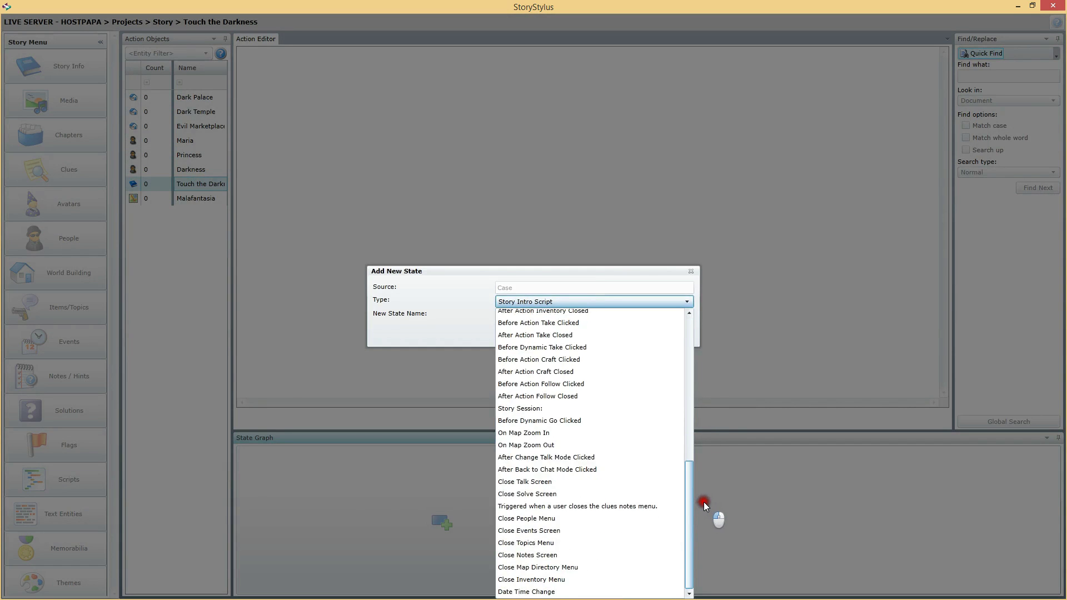
left_click_drag(703, 501, 686, 319)
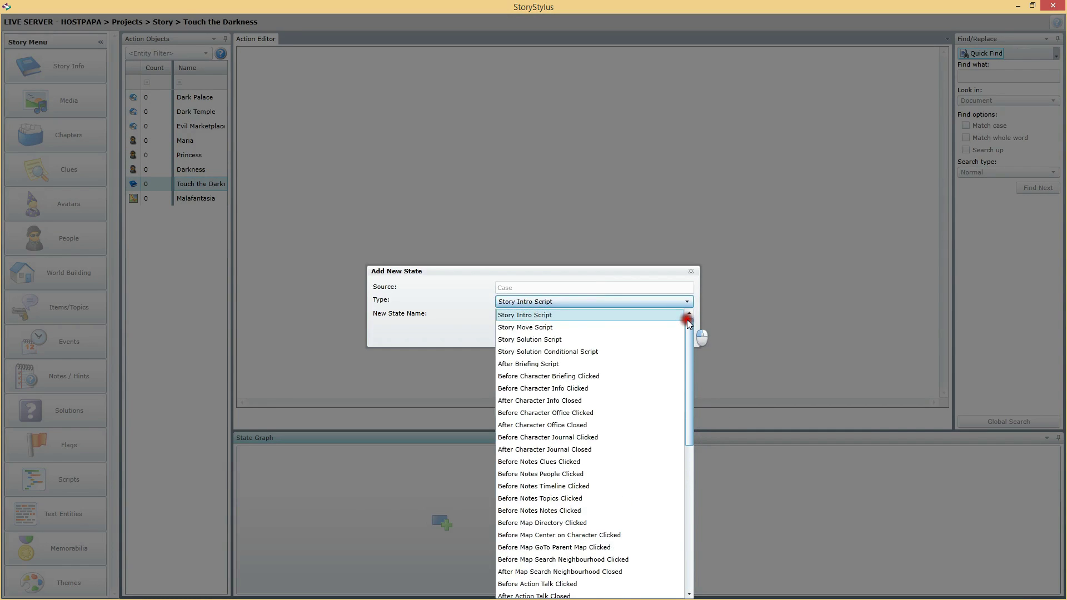
left_click(521, 316)
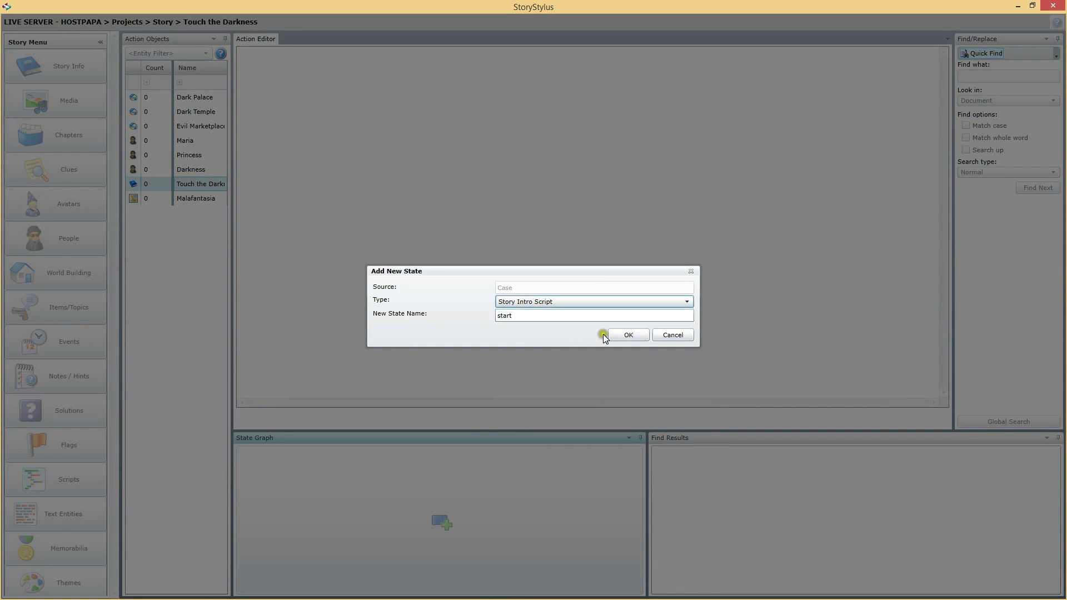
left_click(628, 334)
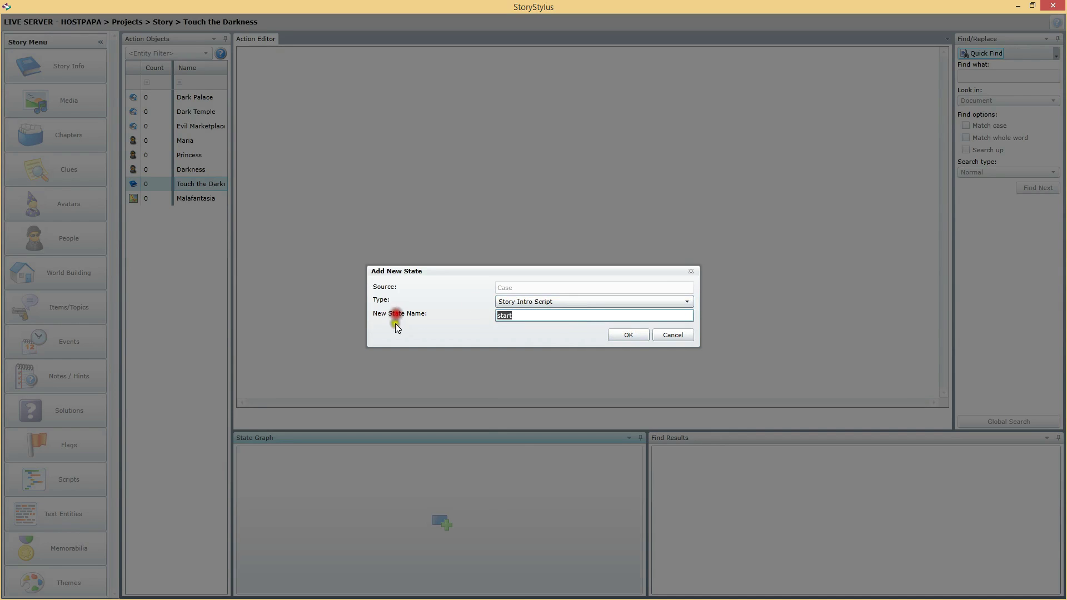
type("intro")
left_click(636, 334)
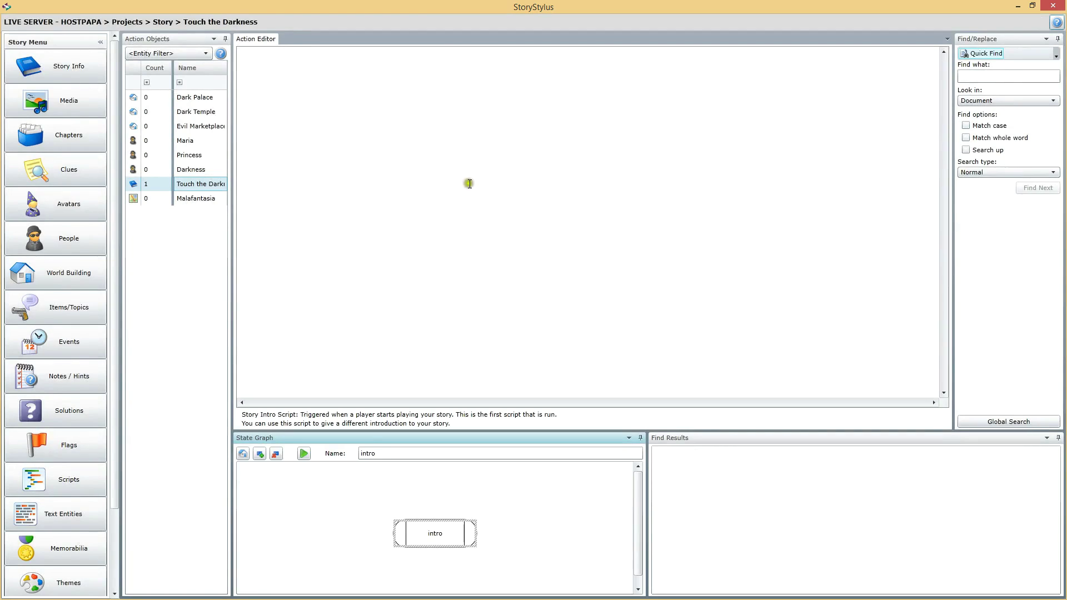
In the intro script, write an if block with the condition Effects.isCurrentAvatar(Avatar.stacybook) and close it with end.
left_click(326, 95)
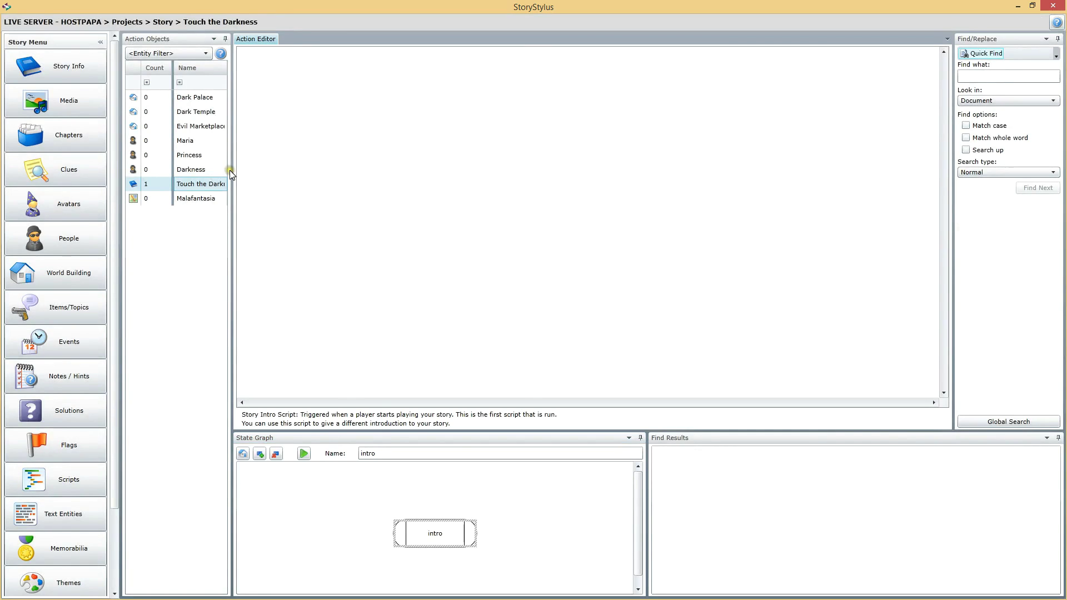
type("if(Effects.")
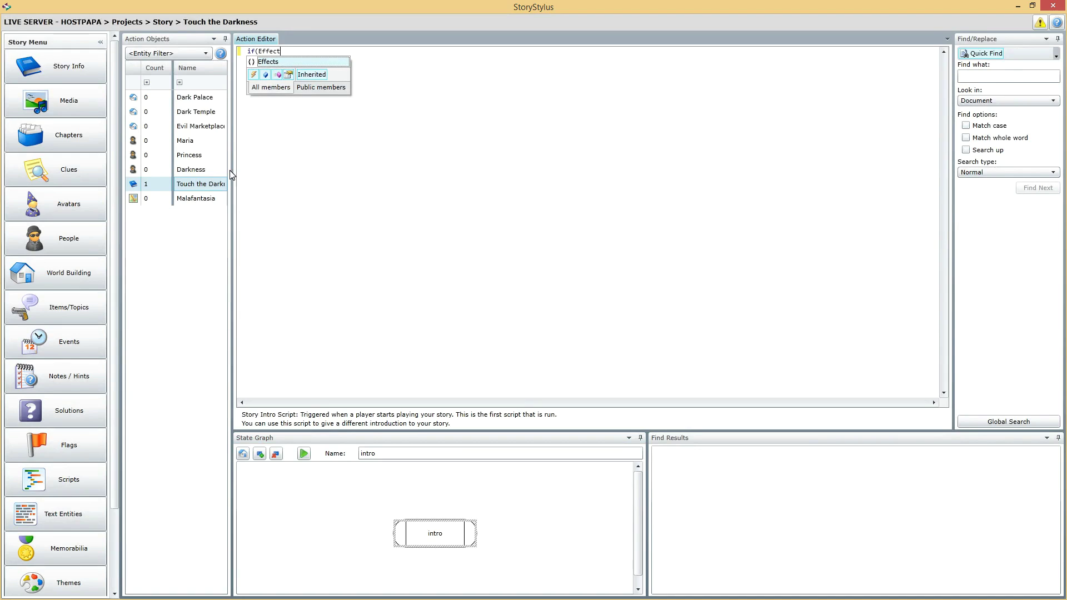
key("Page_Down")
key("Page_Down")
key("Page_Down")
key("Page_Down")
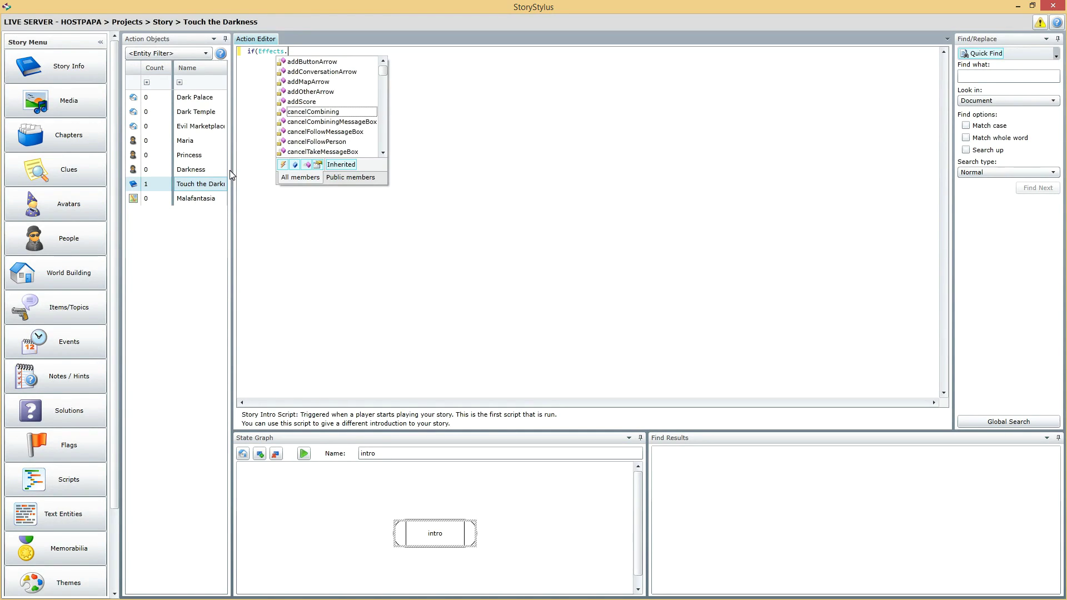
type("is")
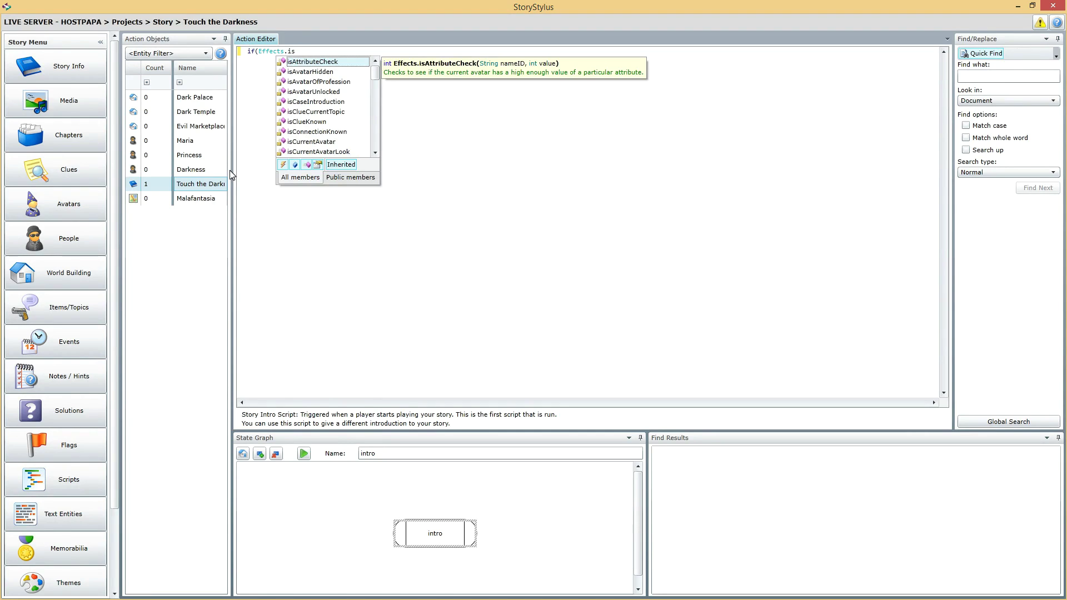
key("Down")
key("Down")
key("Down")
key("Down")
key("Down")
key("Down")
key("Down")
key("Down")
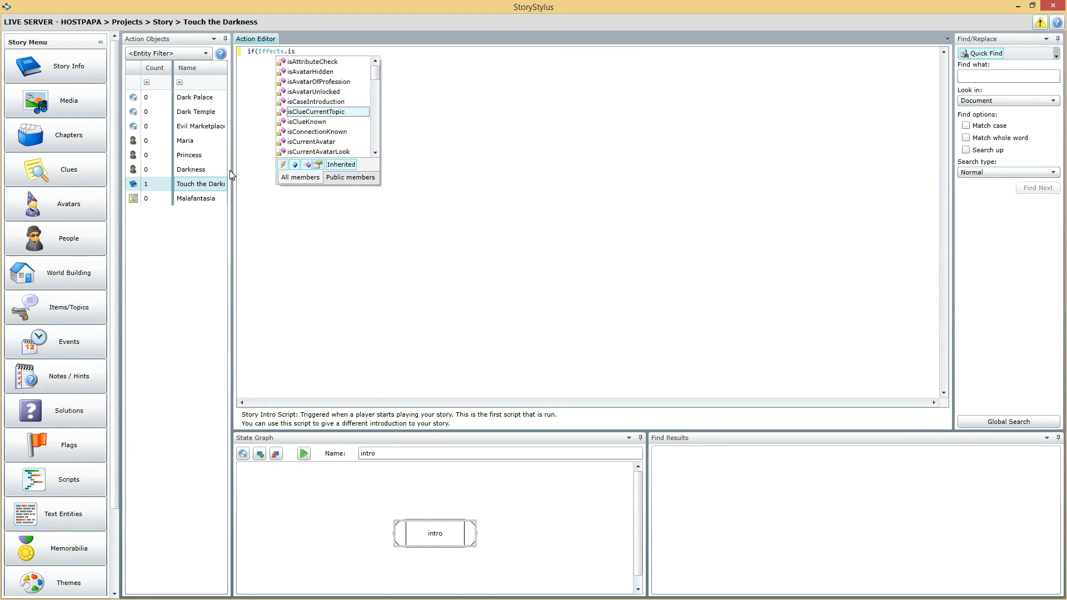
type("CurrentAvatar(")
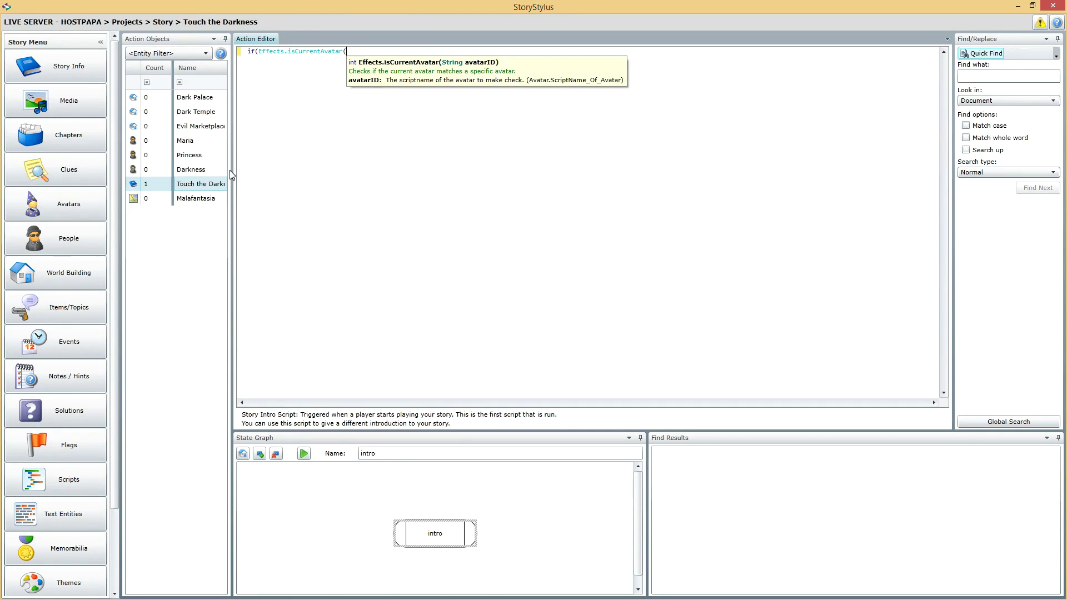
type("Avatar.")
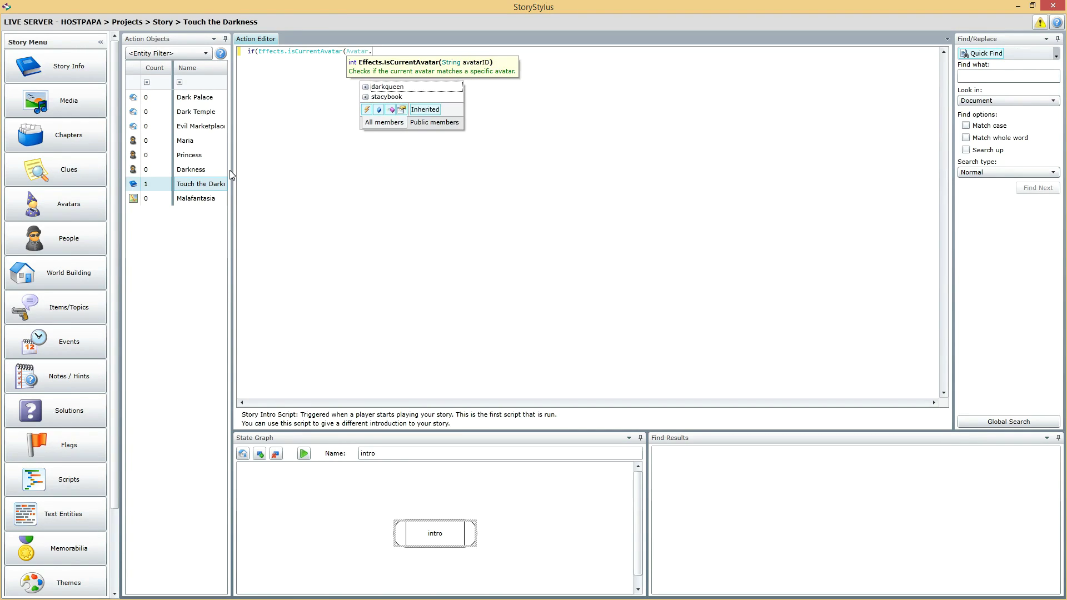
double_click(386, 97)
type(") then")
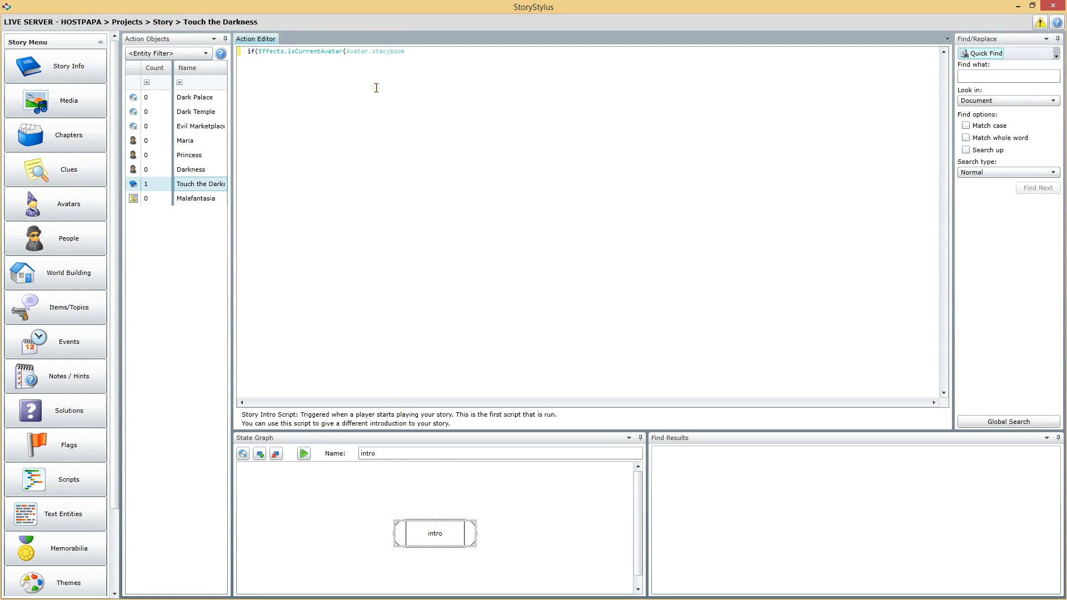
key("Return")
key("Return")
type("end")
key("Return")
Inside the stacybook block, add the call Effects.setIntroduction(Introduction.Welcome_to_the_darkness).
type("Effec")
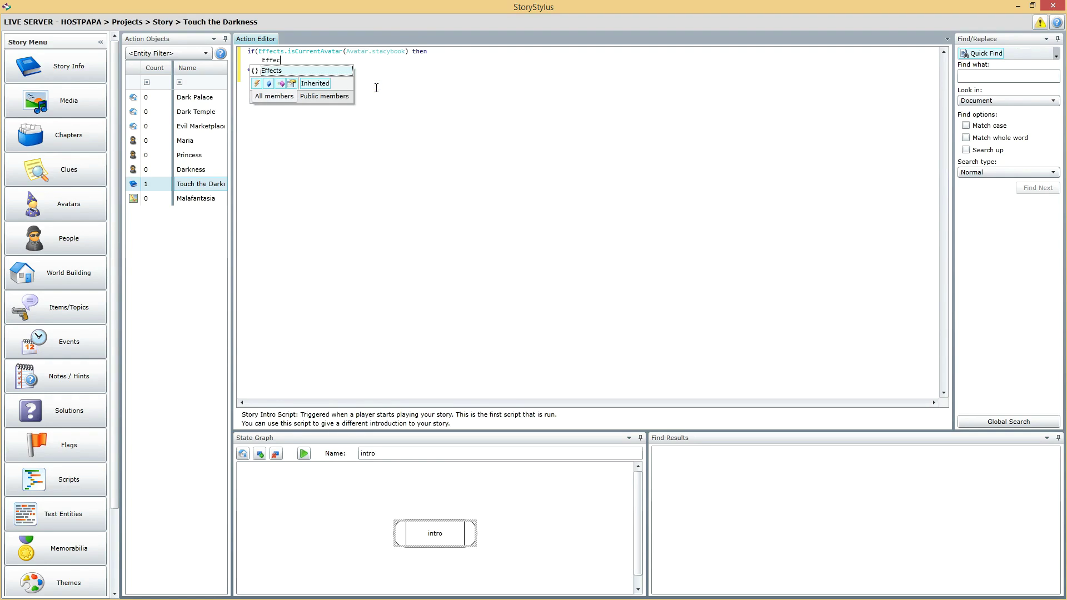
type("ts.setIn")
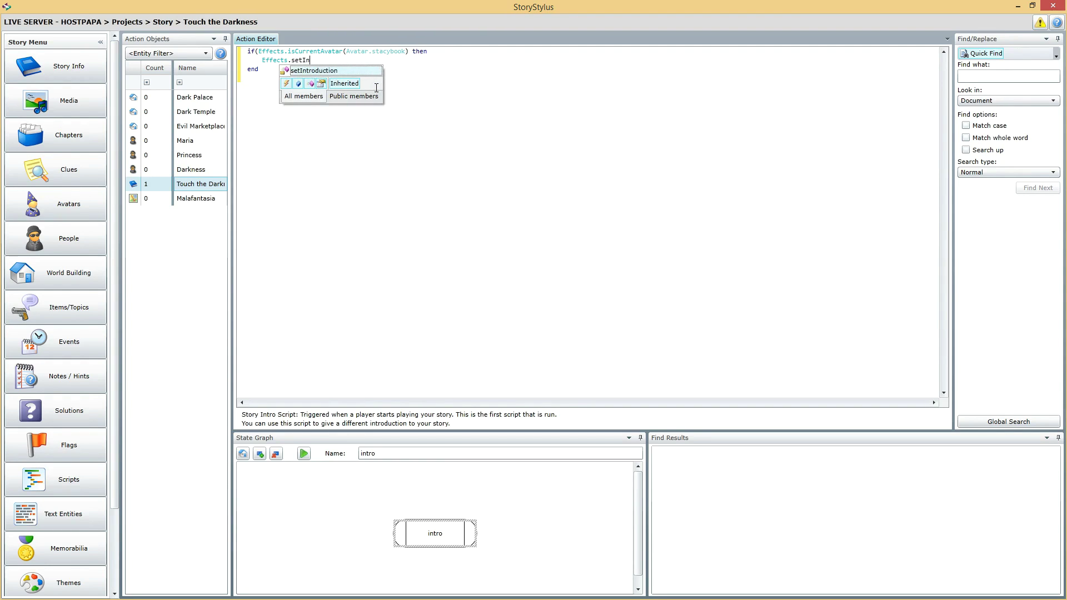
type("troduction(Introduction.")
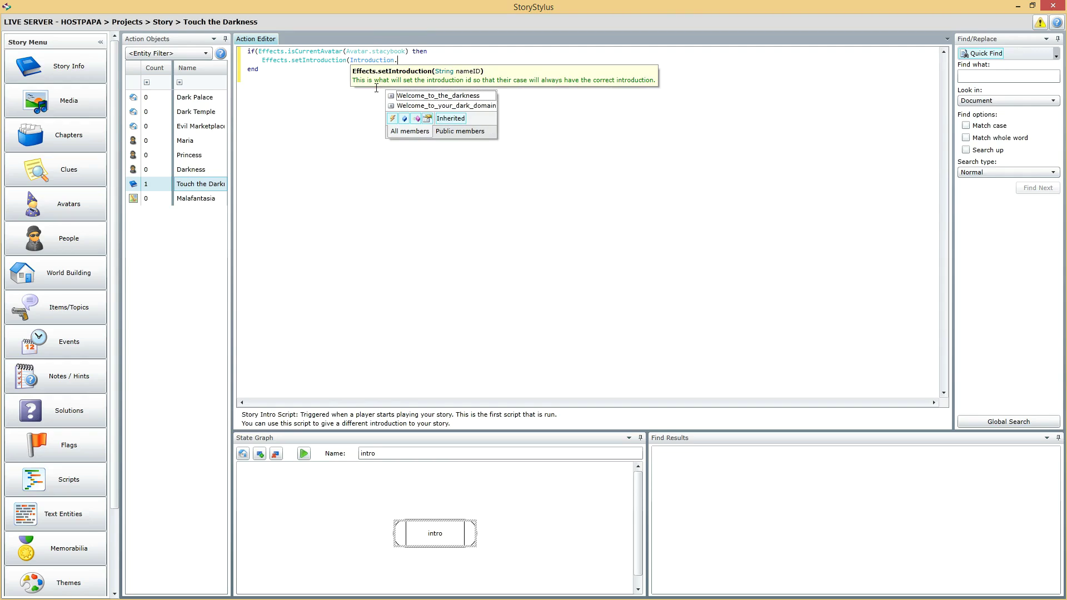
left_click(441, 96)
left_click(480, 60)
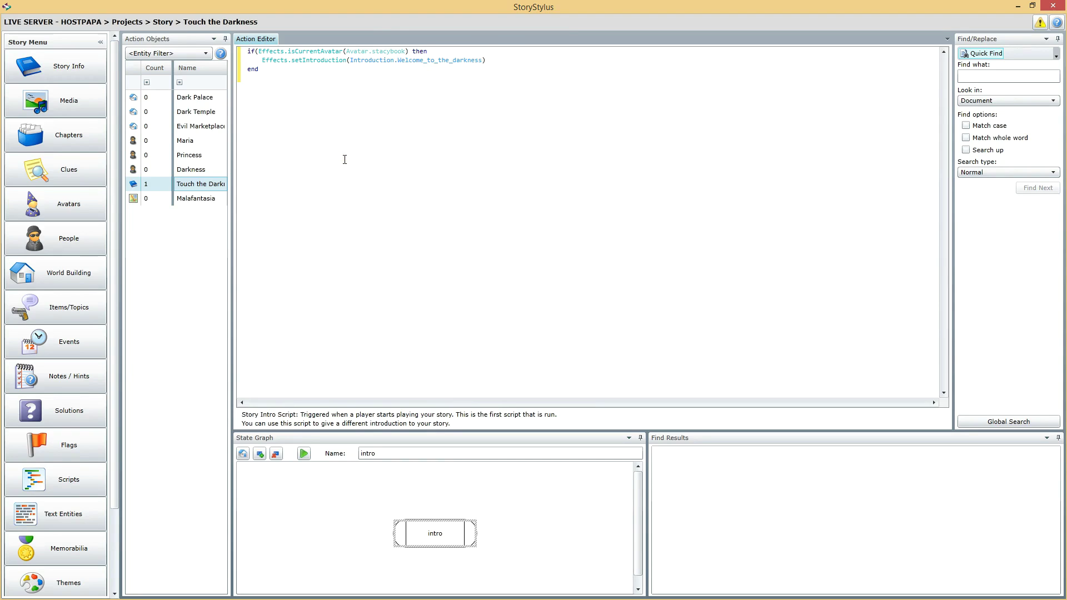
Duplicate the whole stacybook if block below the original, separated by a blank line.
left_click_drag(284, 74, 209, 39)
key("ctrl+c")
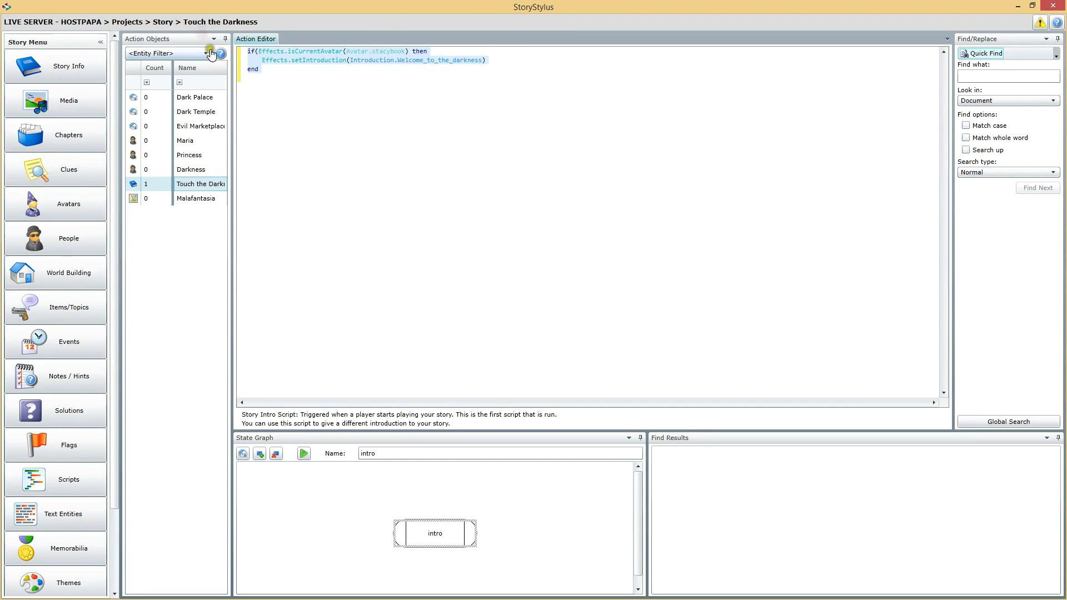
left_click(274, 76)
key("Return")
key("ctrl+v")
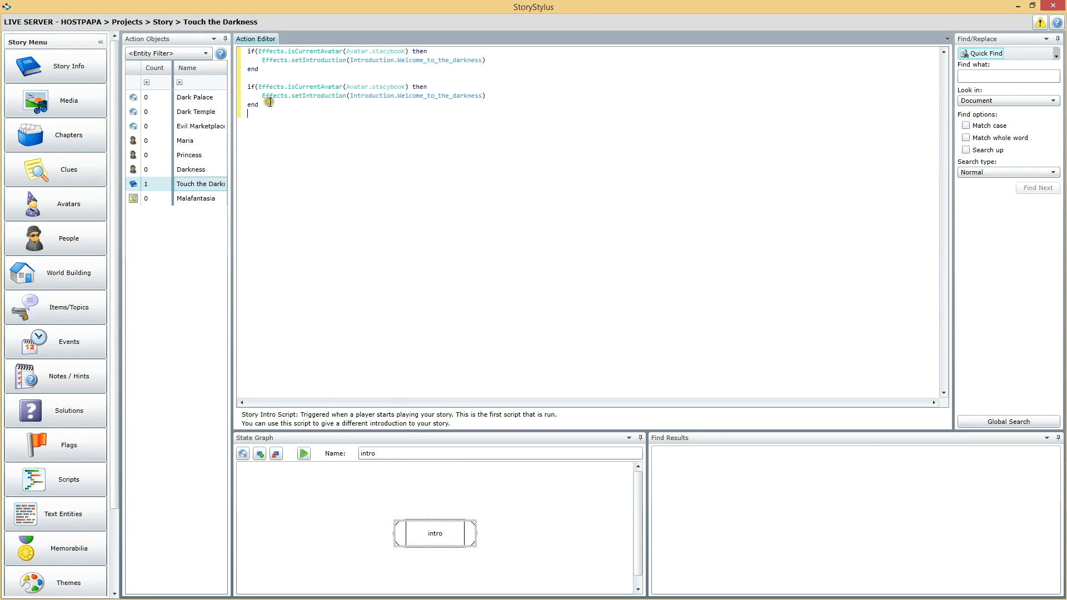
In the copied block, change the avatar to Avatar.darkqueen and the introduction to Introduction.Welcome_to_your_dark_domain.
double_click(389, 87)
key("BackSpace")
key("ctrl+space")
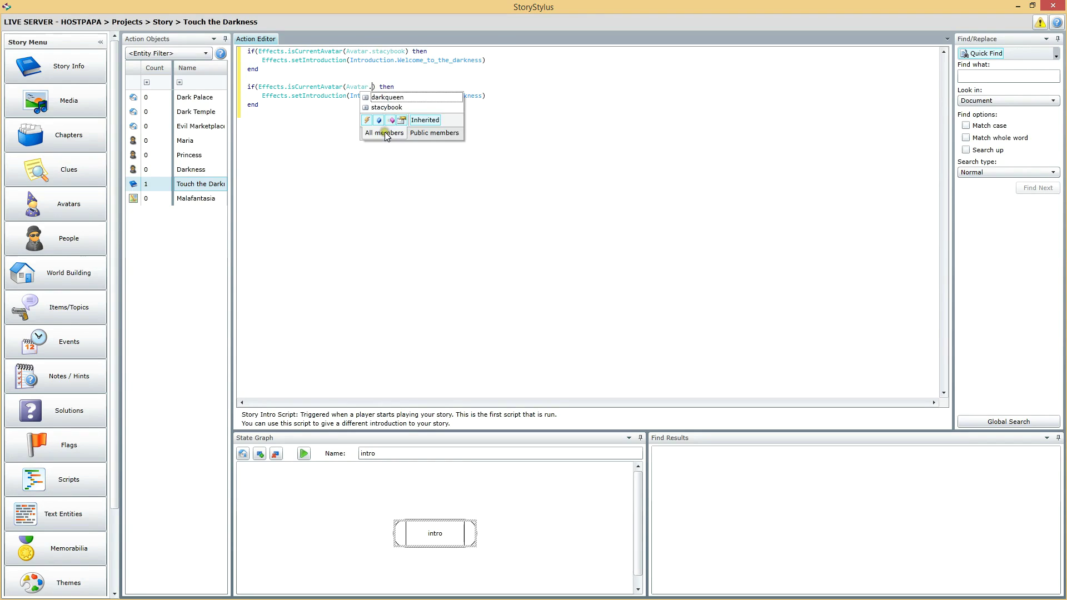
double_click(398, 98)
double_click(435, 96)
key("BackSpace")
key("ctrl+space")
double_click(464, 116)
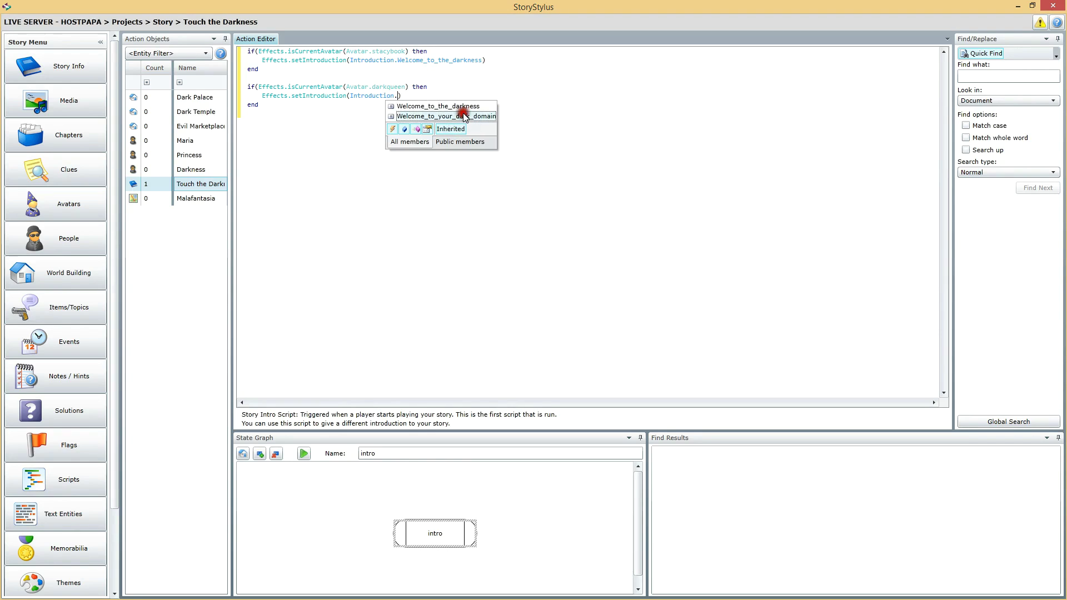
left_click(363, 126)
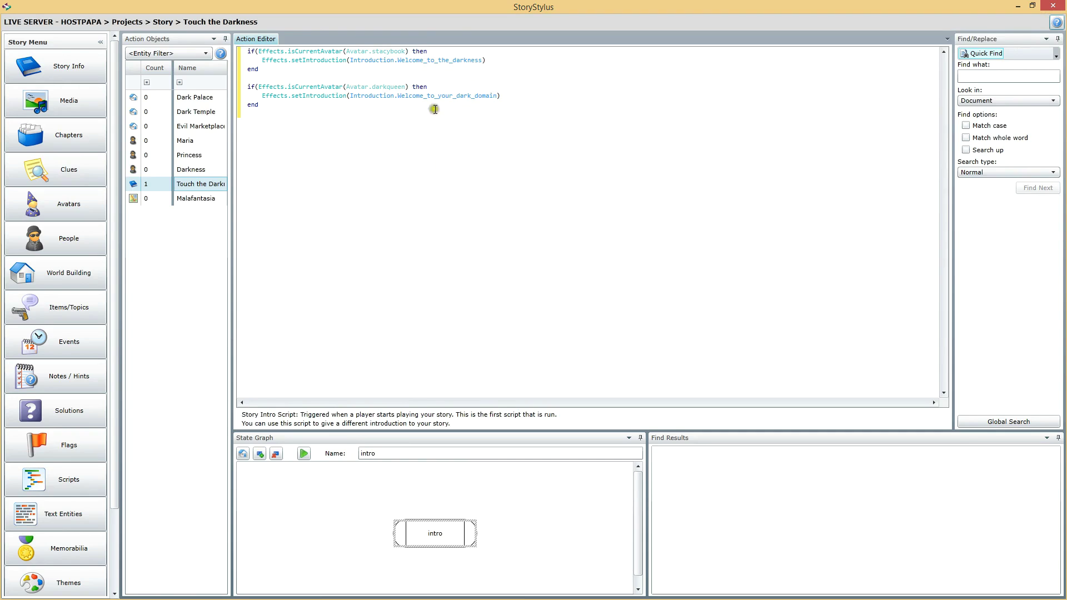
left_click(190, 169)
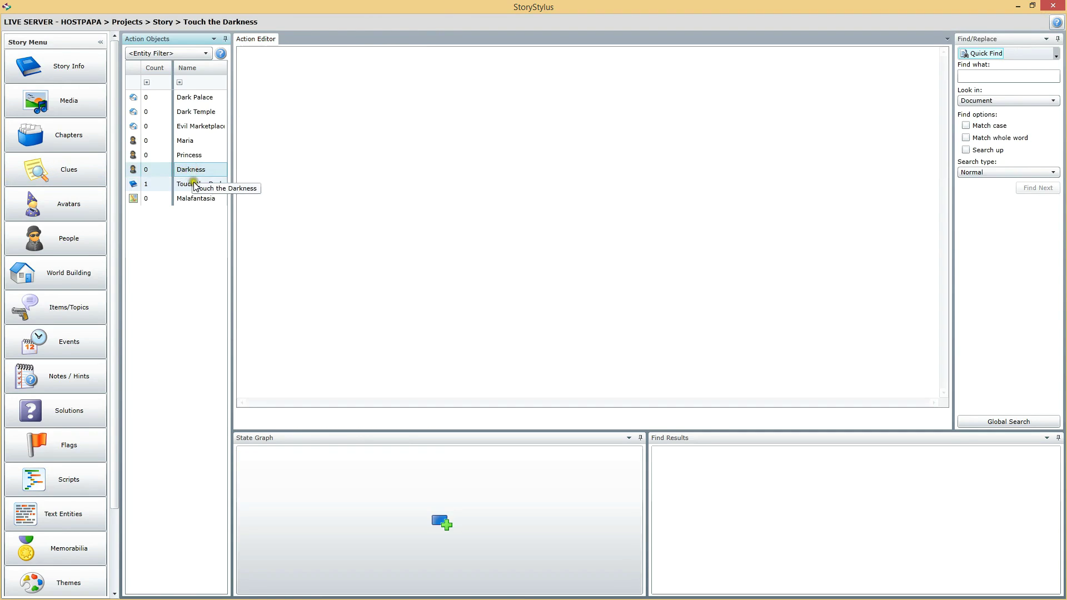
left_click(194, 183)
left_click(498, 61)
key("Return")
type("Effects.")
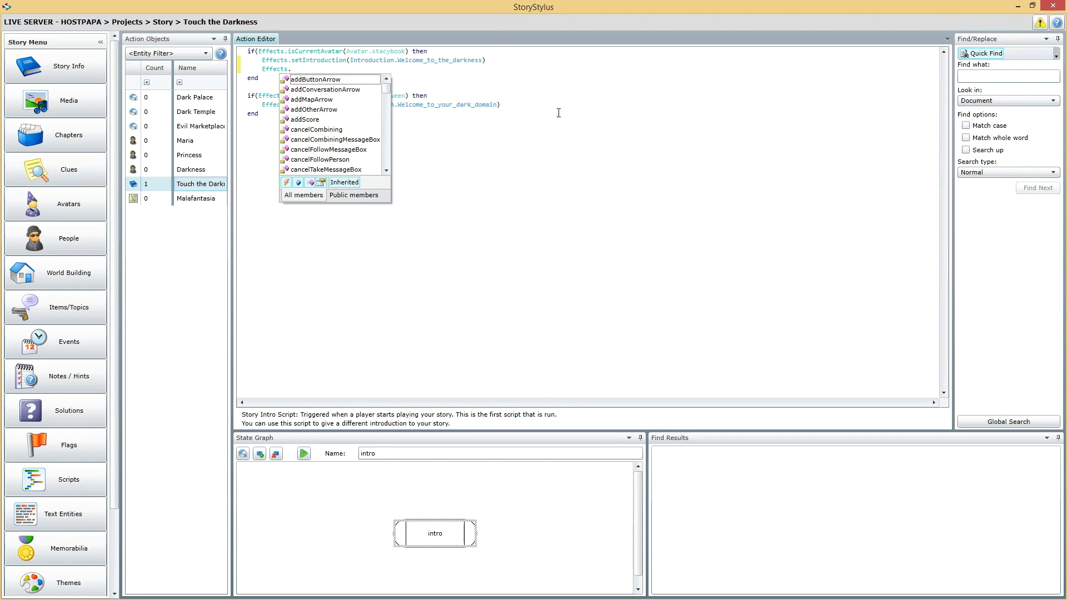
key("BackSpace")
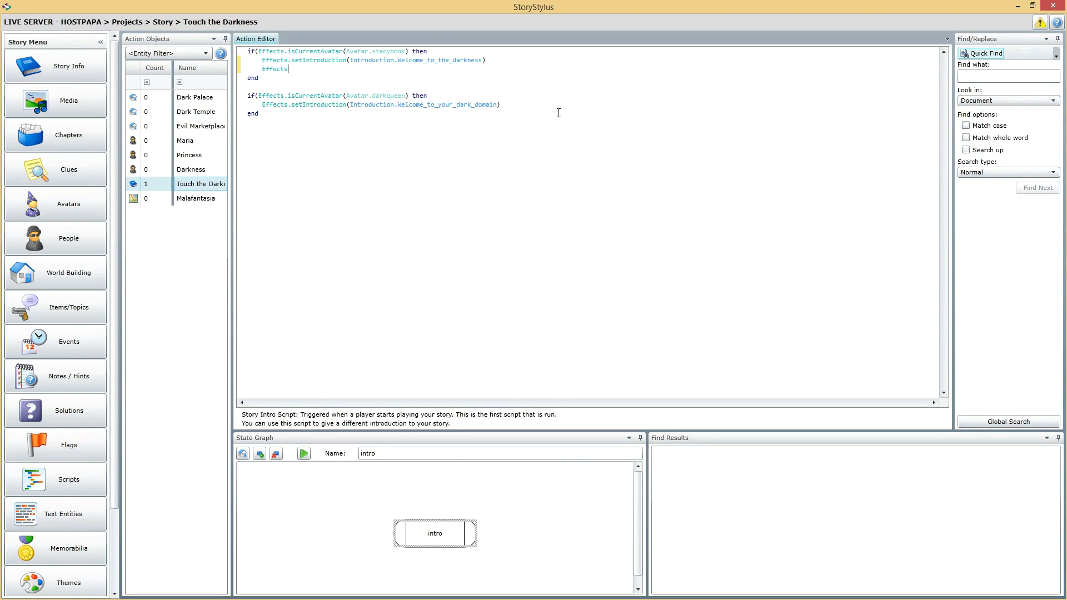
key("BackSpace")
key("BackSpace")
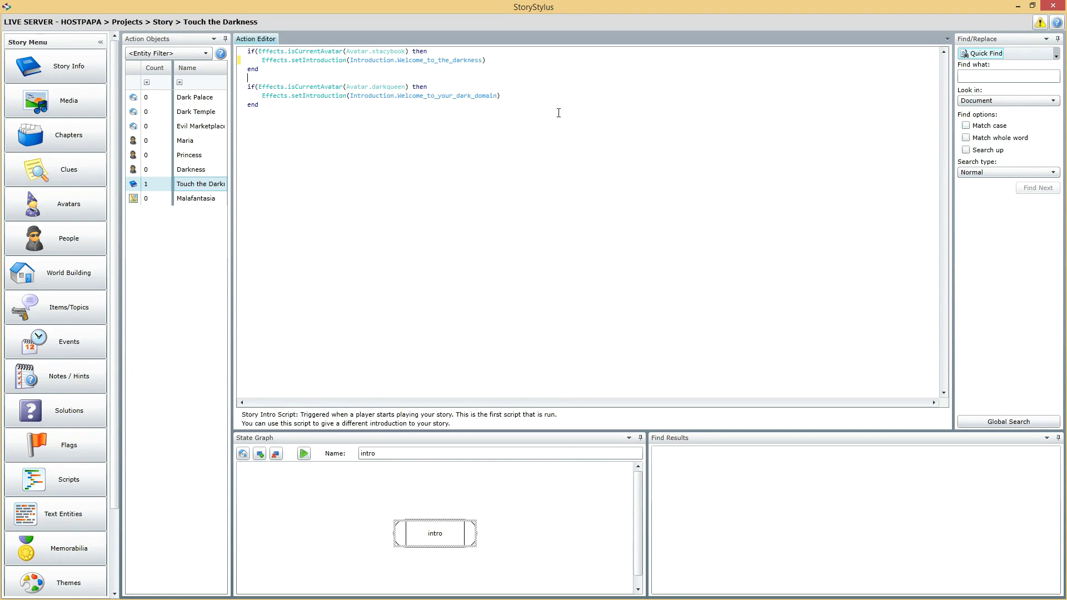
Add the call Effects.movePlayer(Location.Dark_Palace) below the introduction line in the darkqueen block of the intro script.
type("Eff")
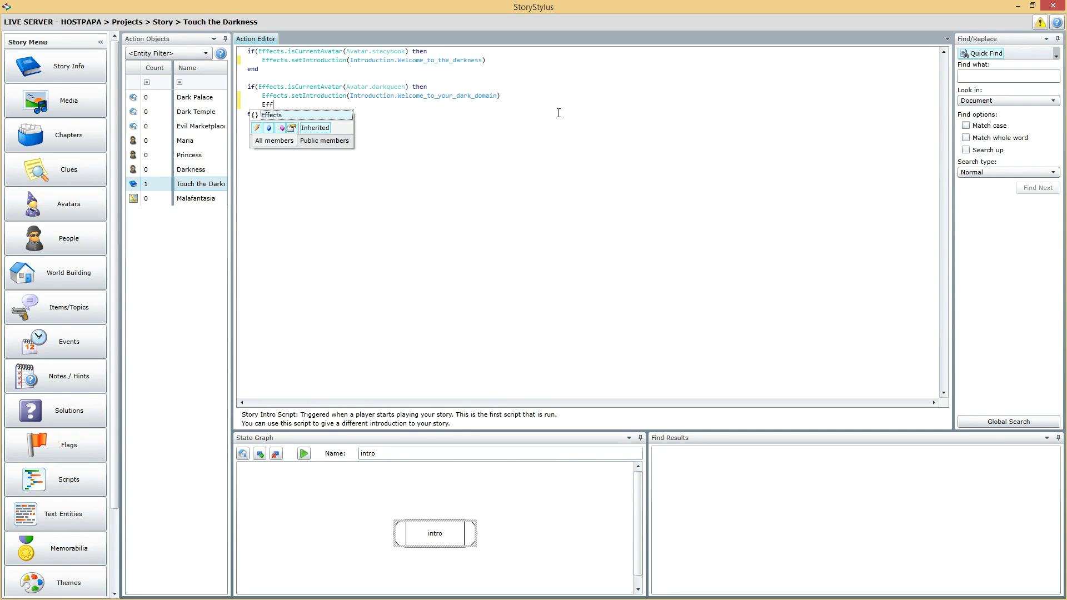
type("ects.move")
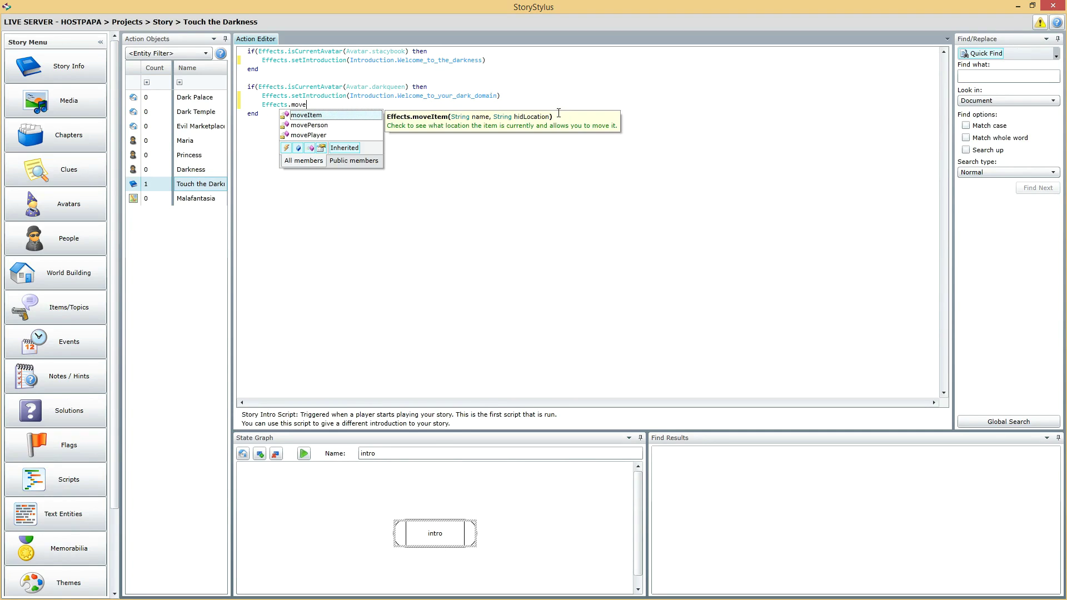
type("Player(")
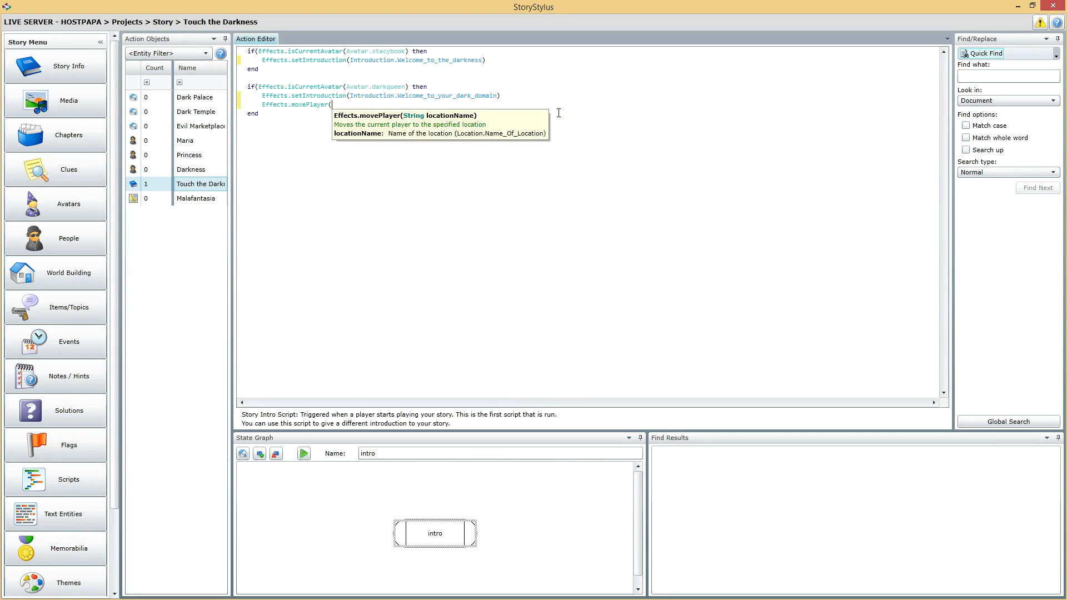
type("Location")
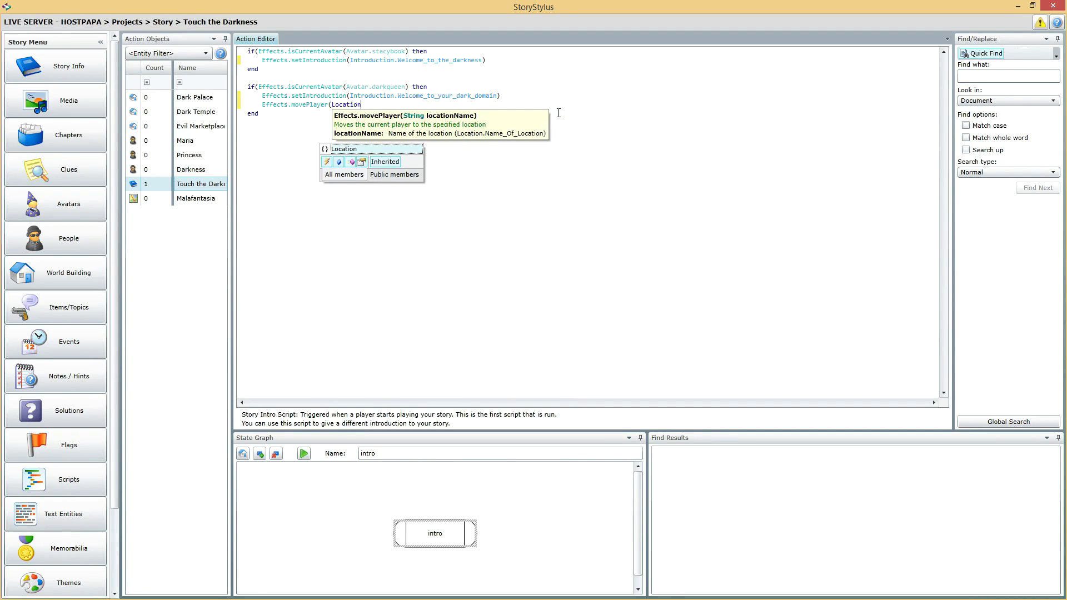
type(".")
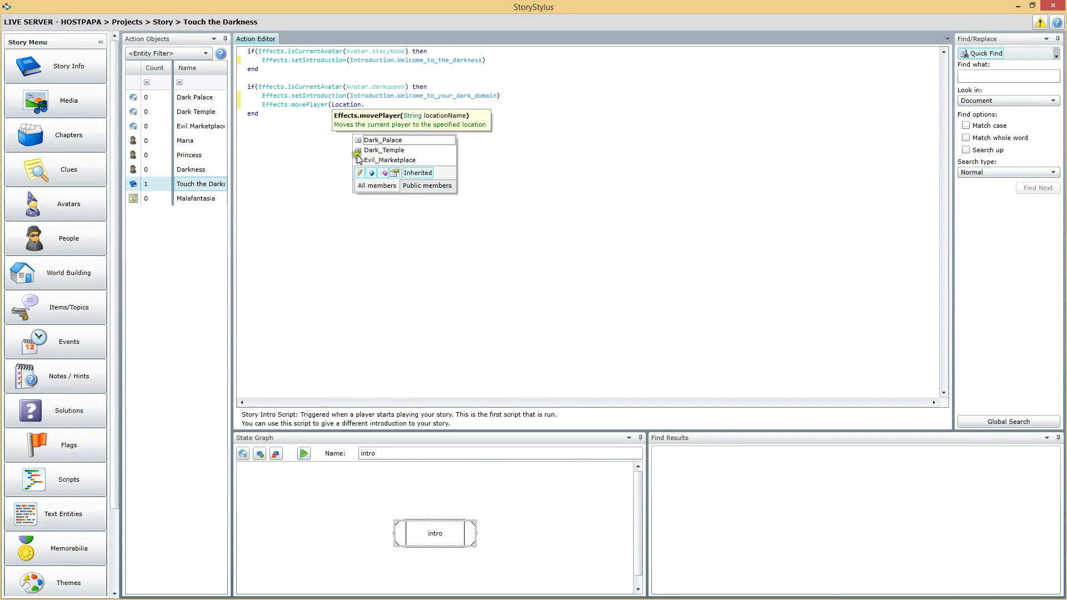
double_click(388, 141)
left_click(408, 105)
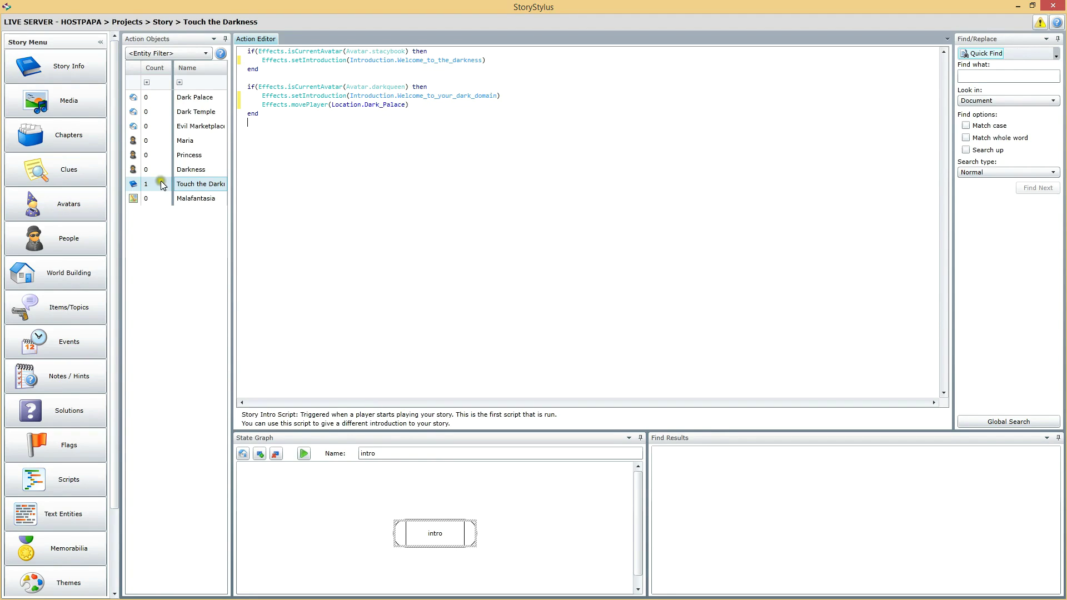
left_click(194, 185)
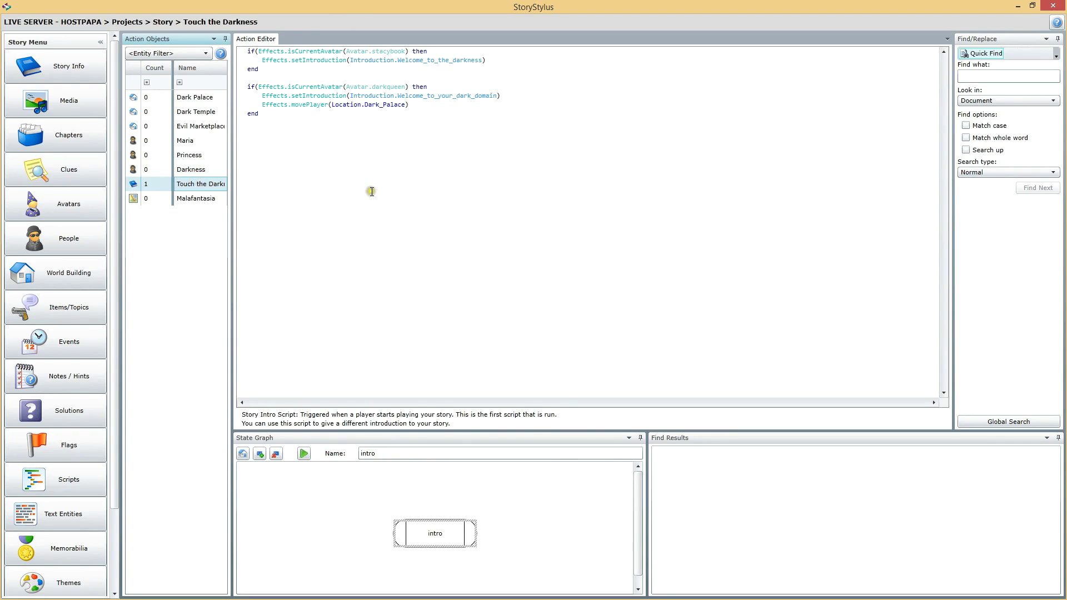
Return to the story's general information and look through the list of available introductions.
left_click(70, 67)
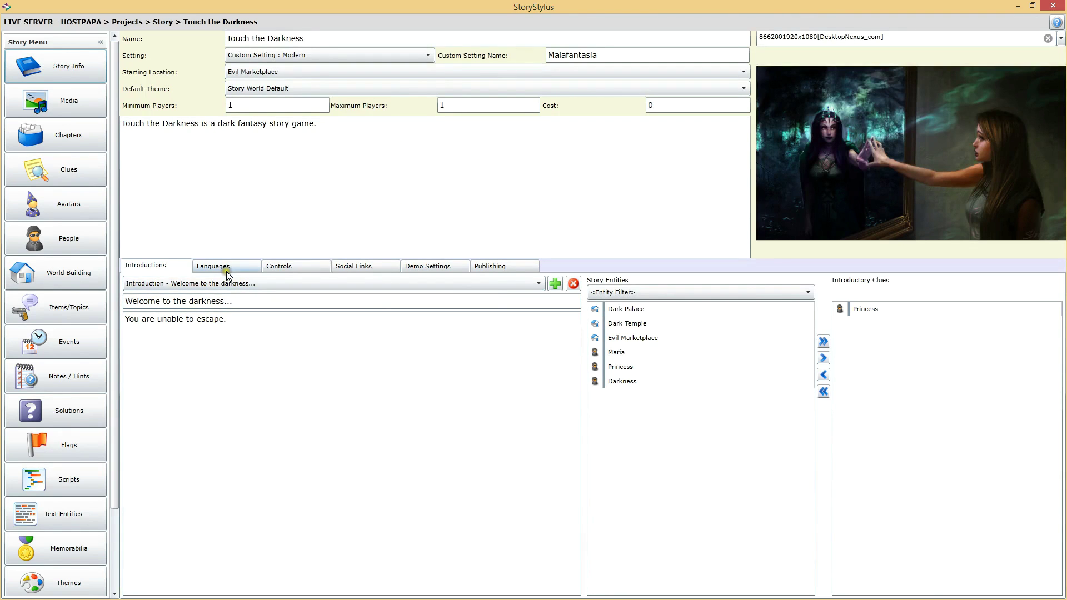
left_click(346, 282)
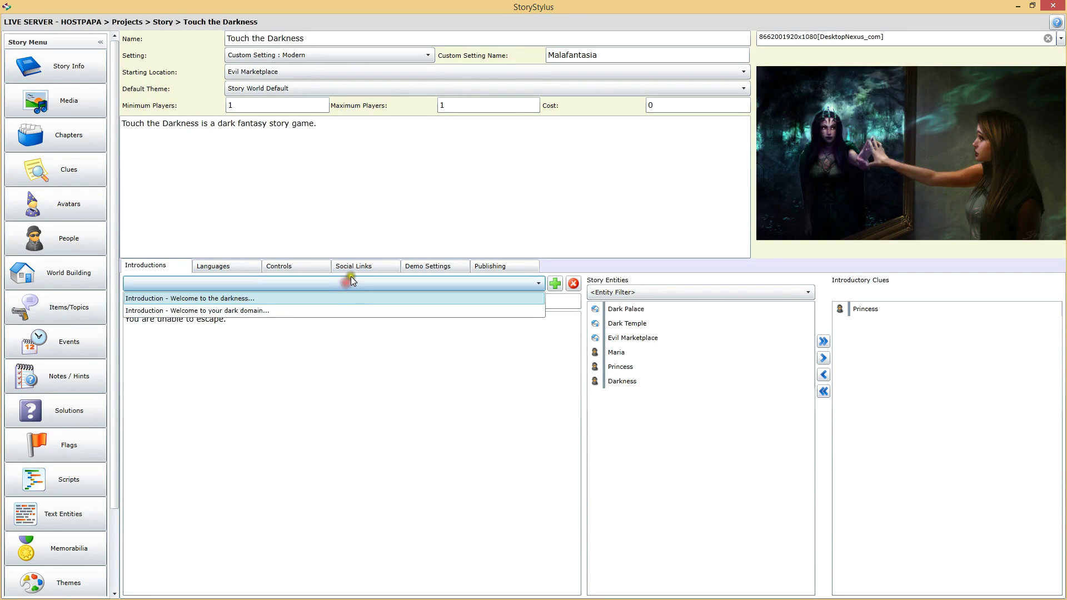
left_click(352, 281)
left_click(357, 119)
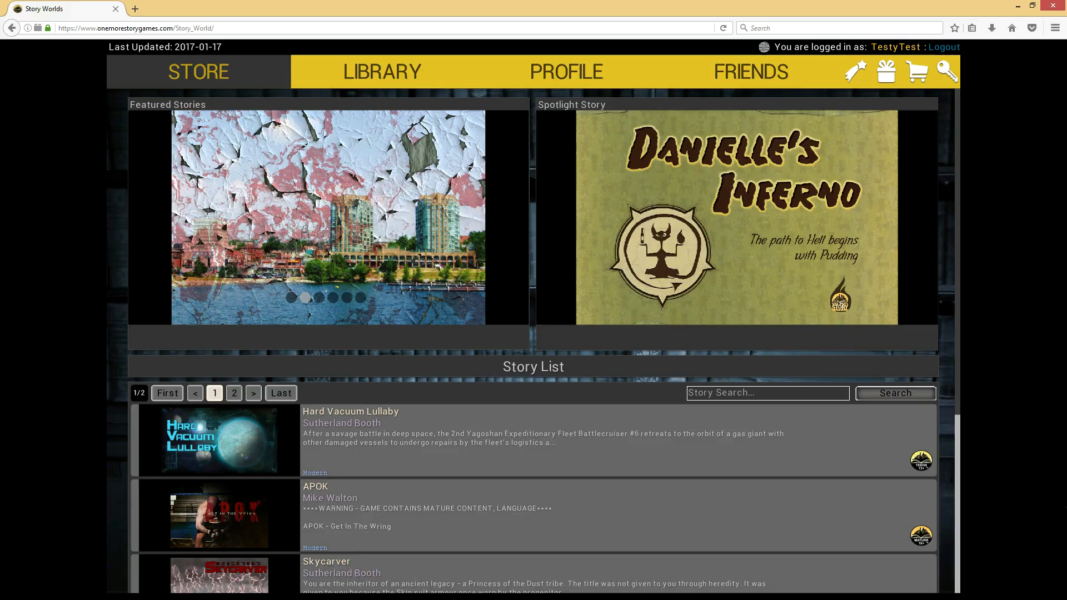
In the Story Worlds store, open Touch the Darkness from page 2 of the story list and start playing as Stacey Book.
left_click(234, 393)
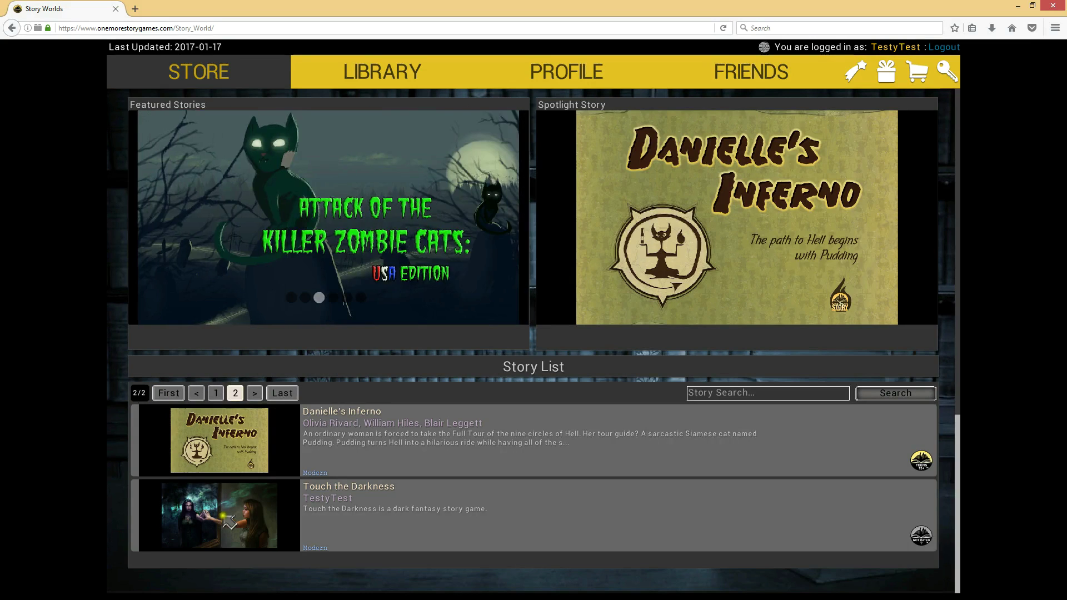
left_click(226, 521)
left_click(769, 301)
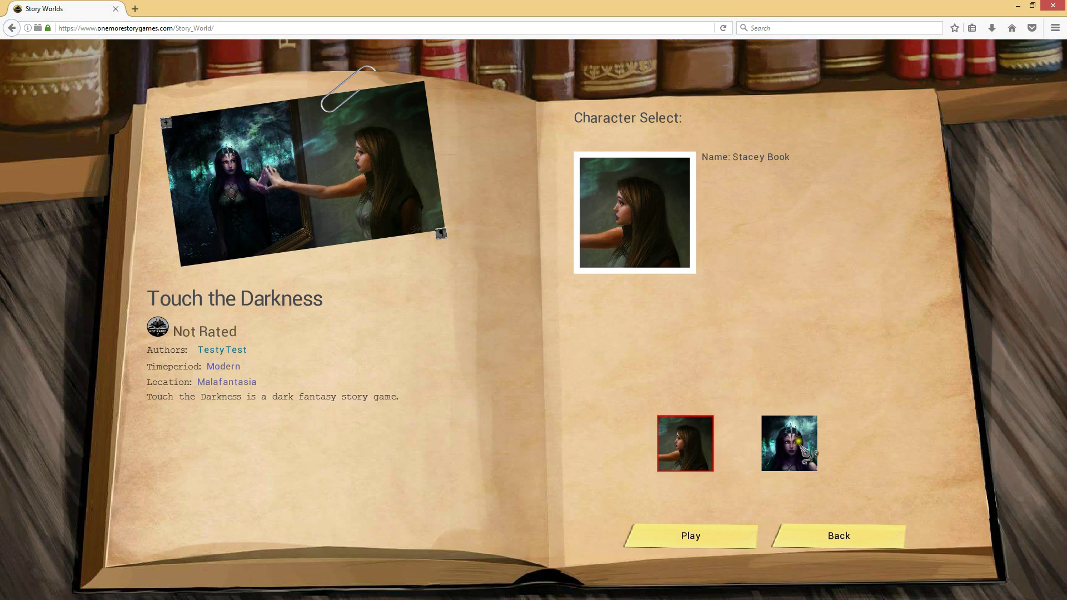
left_click(801, 433)
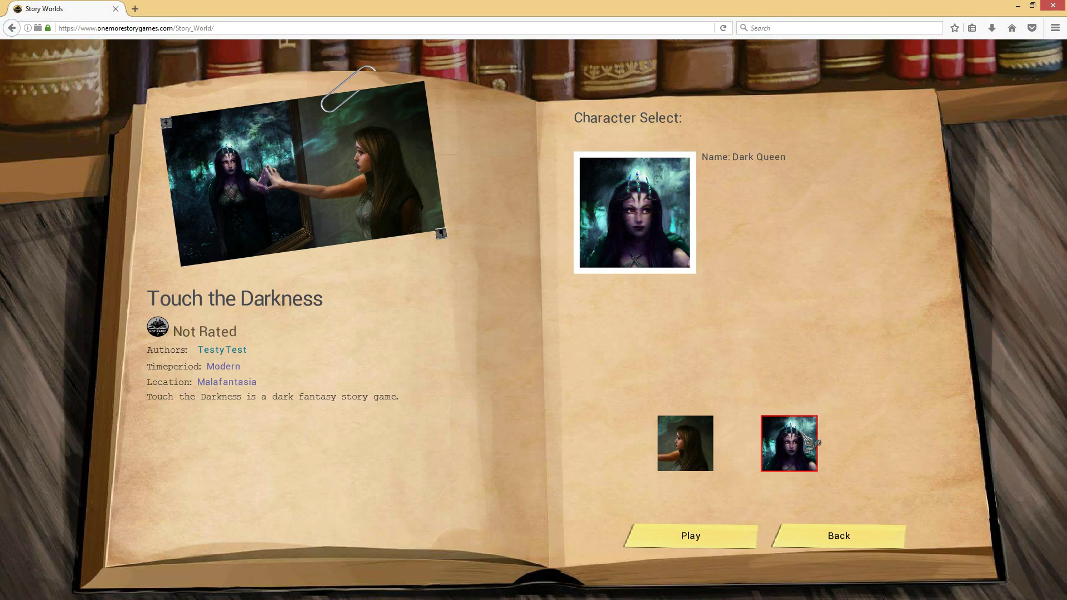
left_click(695, 439)
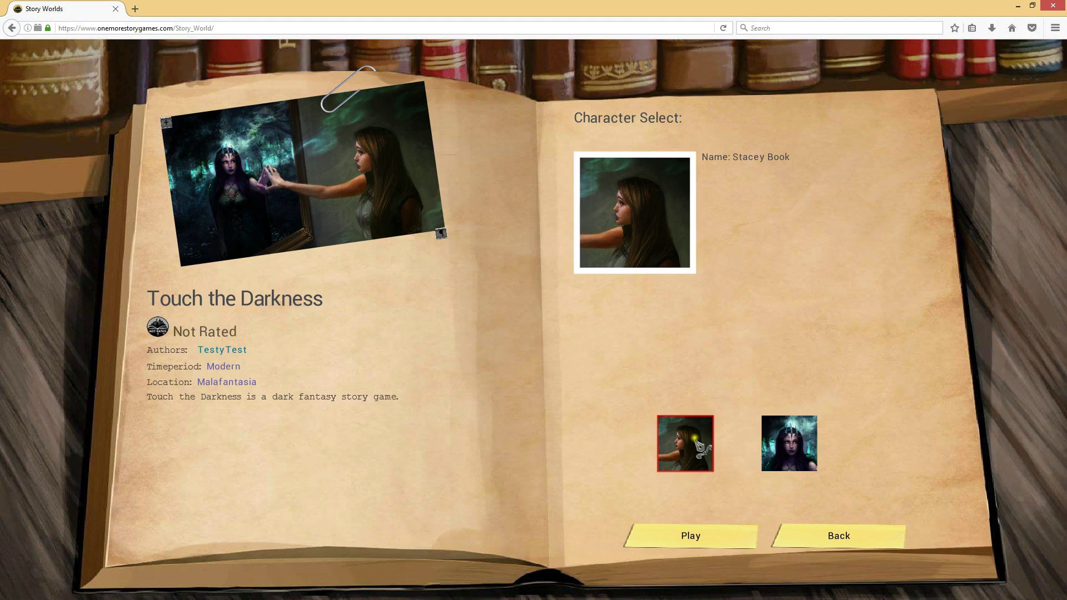
left_click(687, 535)
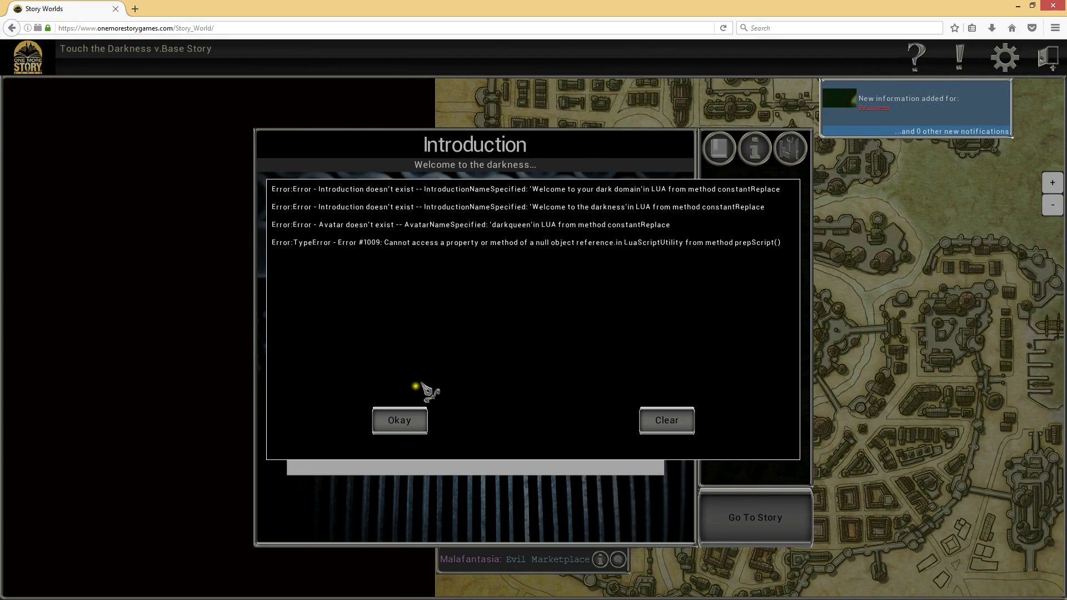
Dismiss the script error list, review the starting information for Darkness, Maria and Princess, and go to the story.
left_click(411, 421)
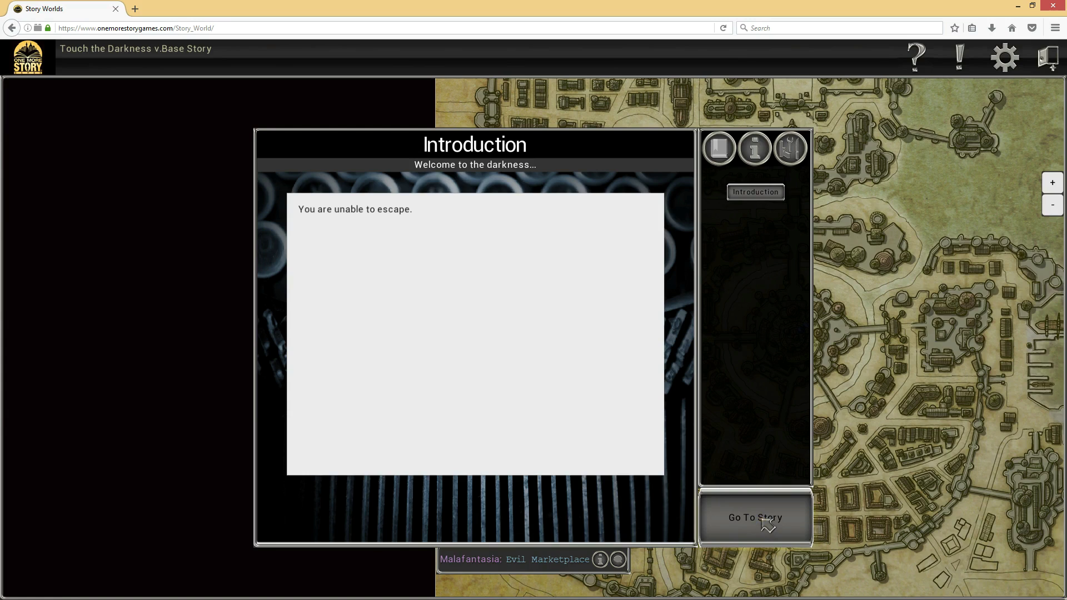
left_click(755, 149)
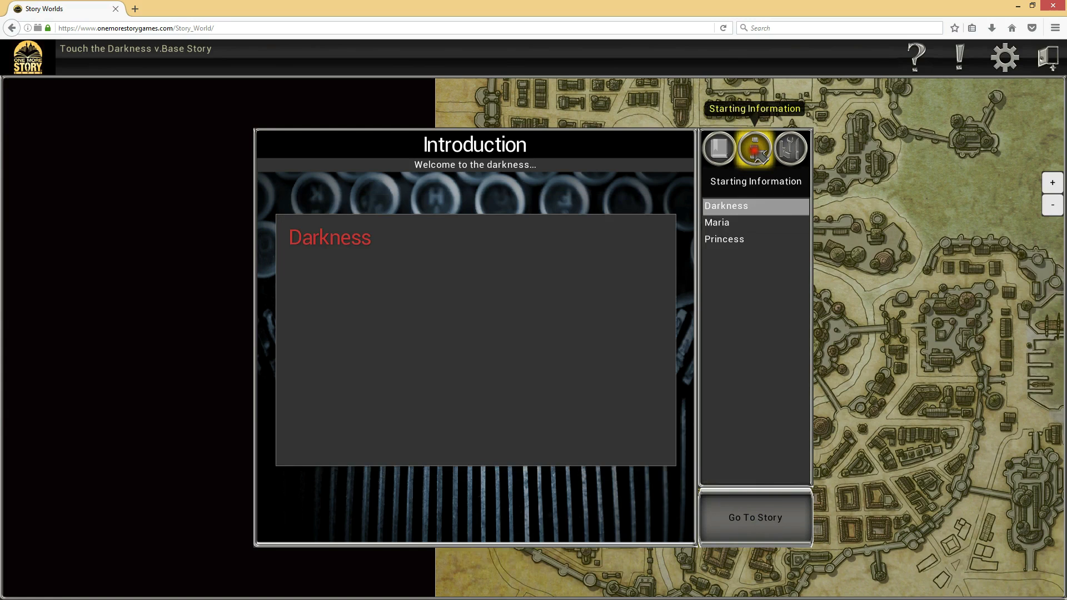
left_click(724, 220)
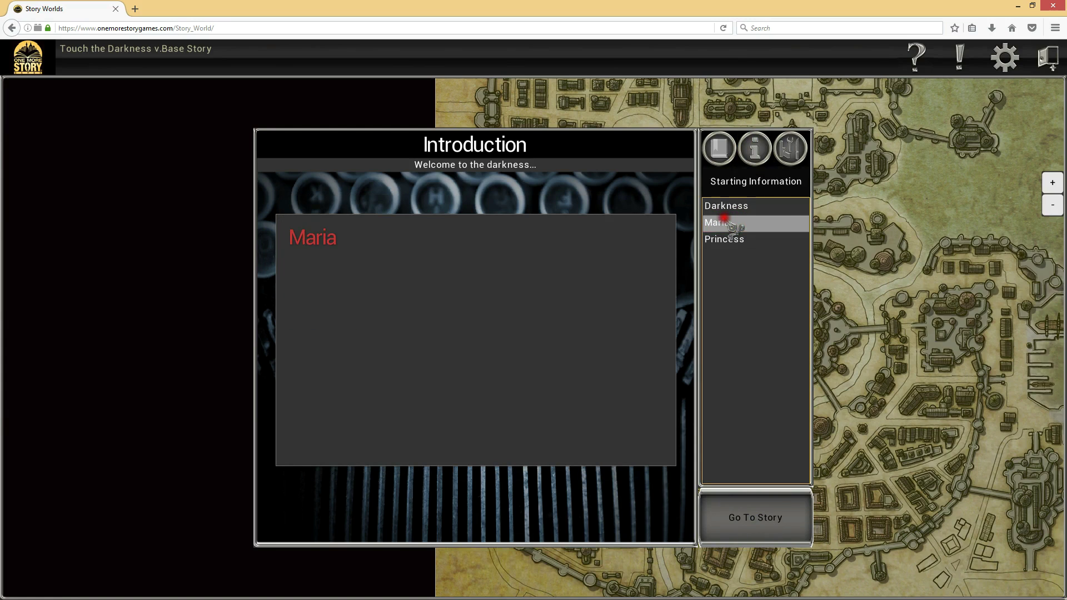
left_click(736, 242)
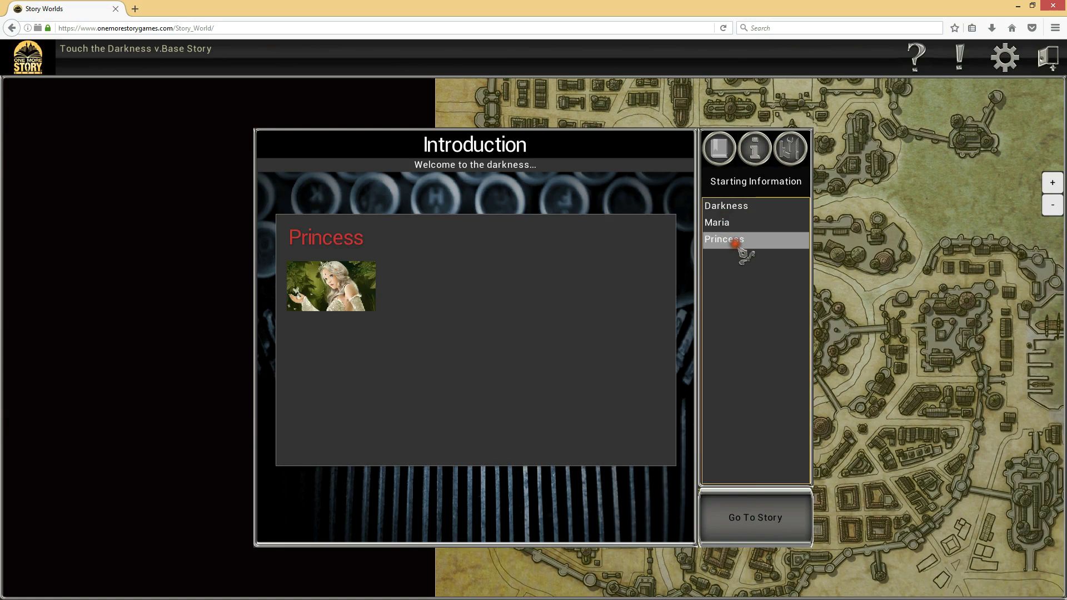
left_click(722, 224)
left_click(736, 210)
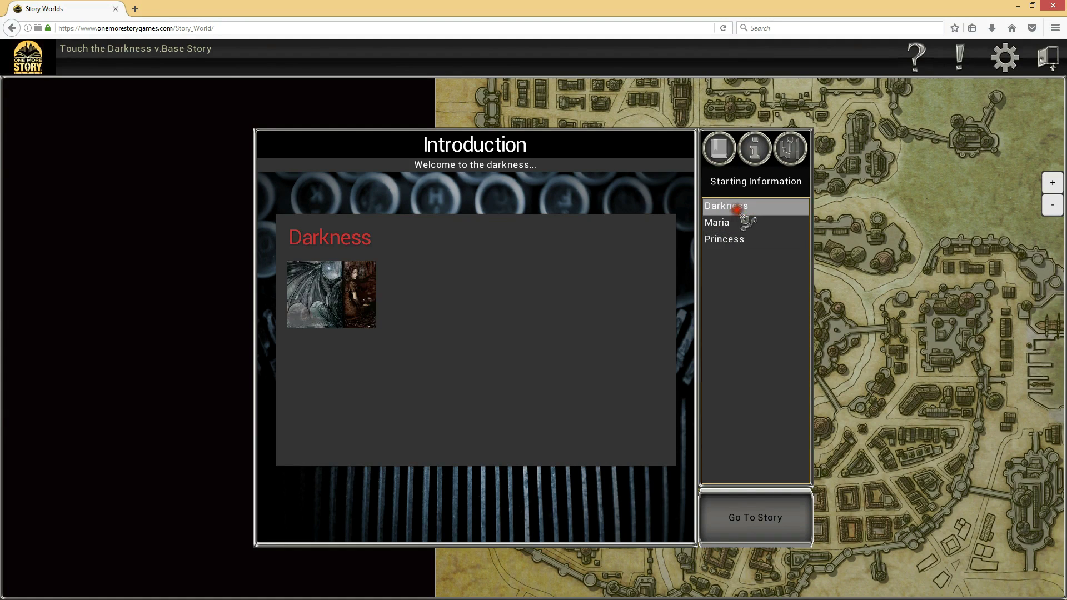
left_click(751, 516)
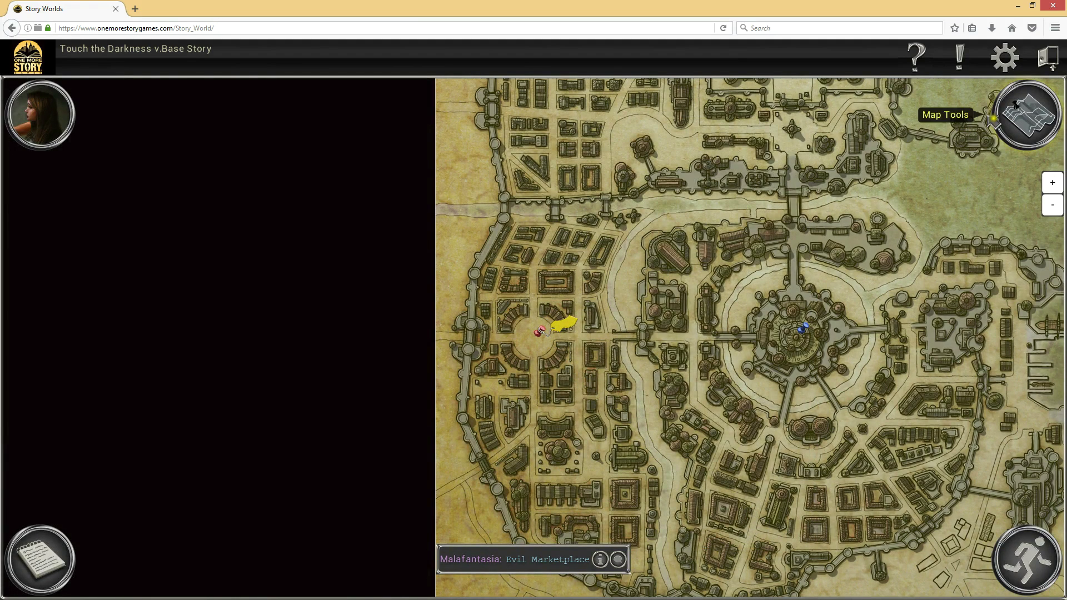
Reopen the avatar's introduction, check its starting information, inventory and chapter intros, and return to the story map.
left_click(68, 127)
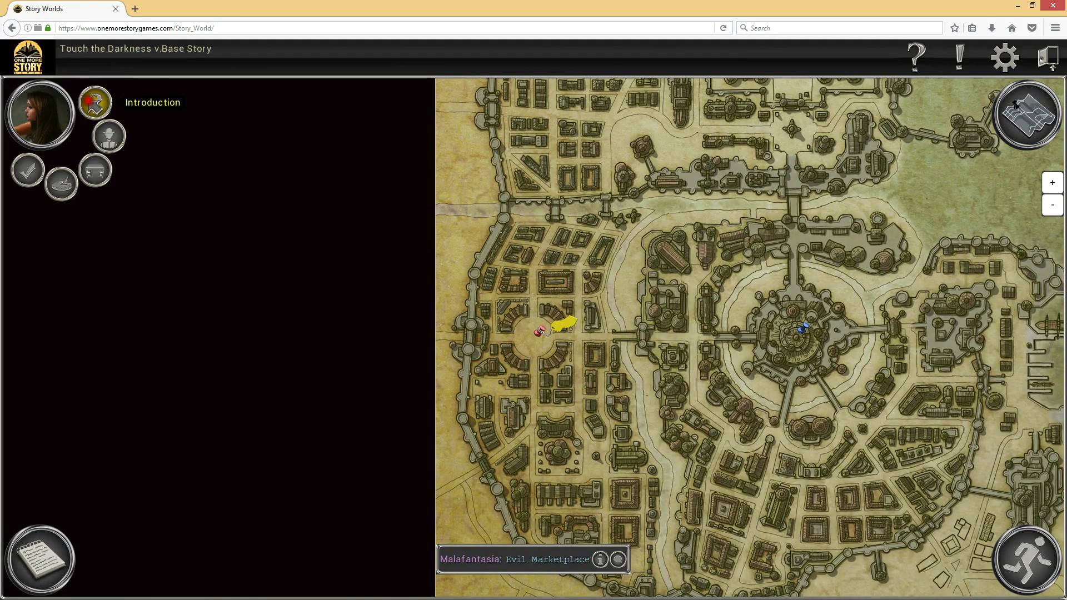
left_click(90, 101)
left_click(757, 143)
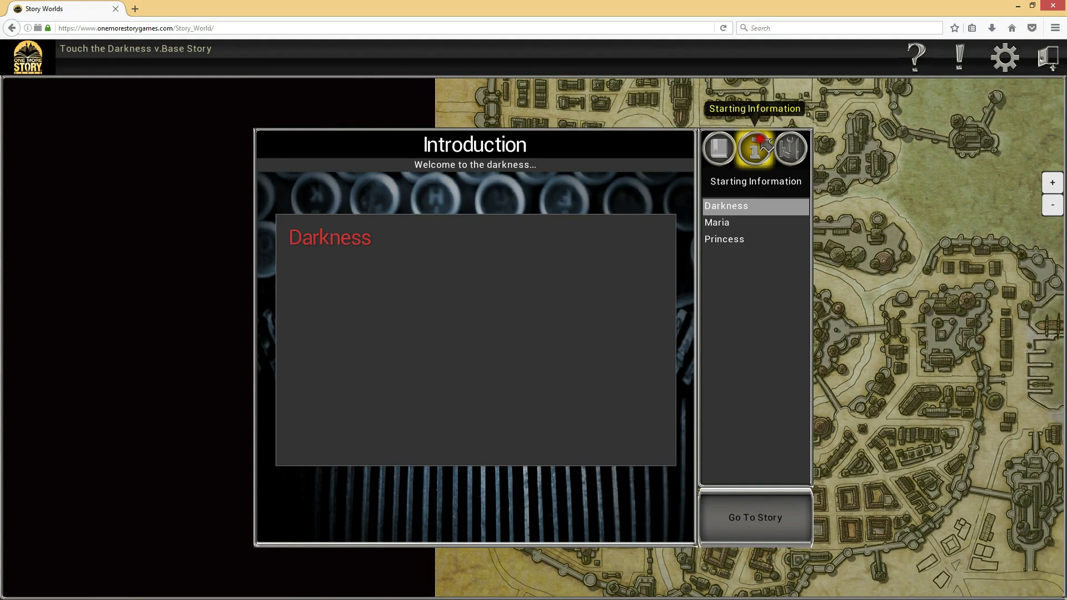
left_click(800, 152)
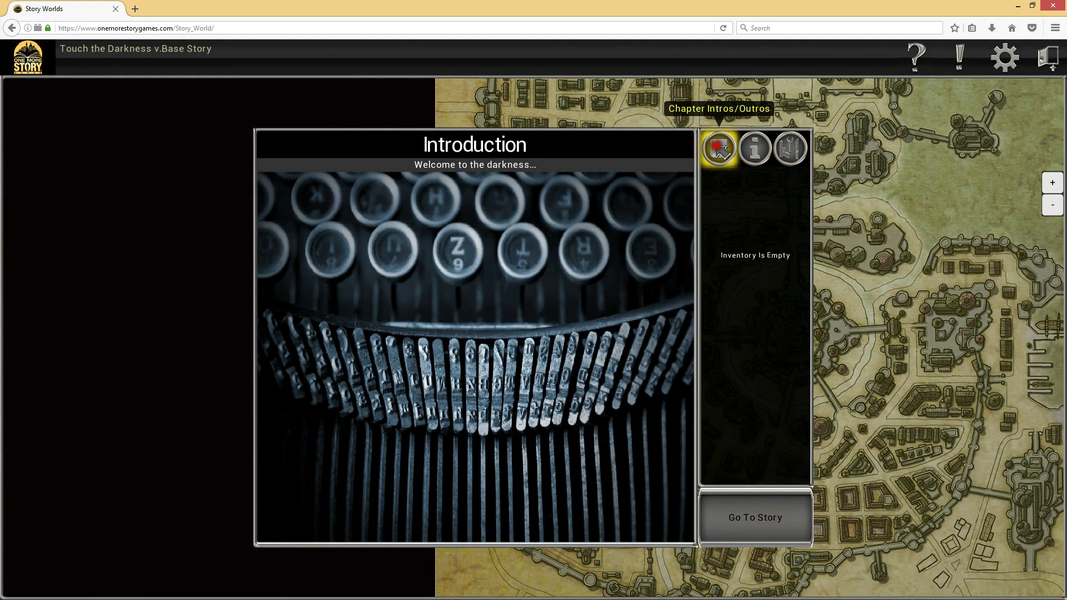
left_click(719, 147)
left_click(743, 518)
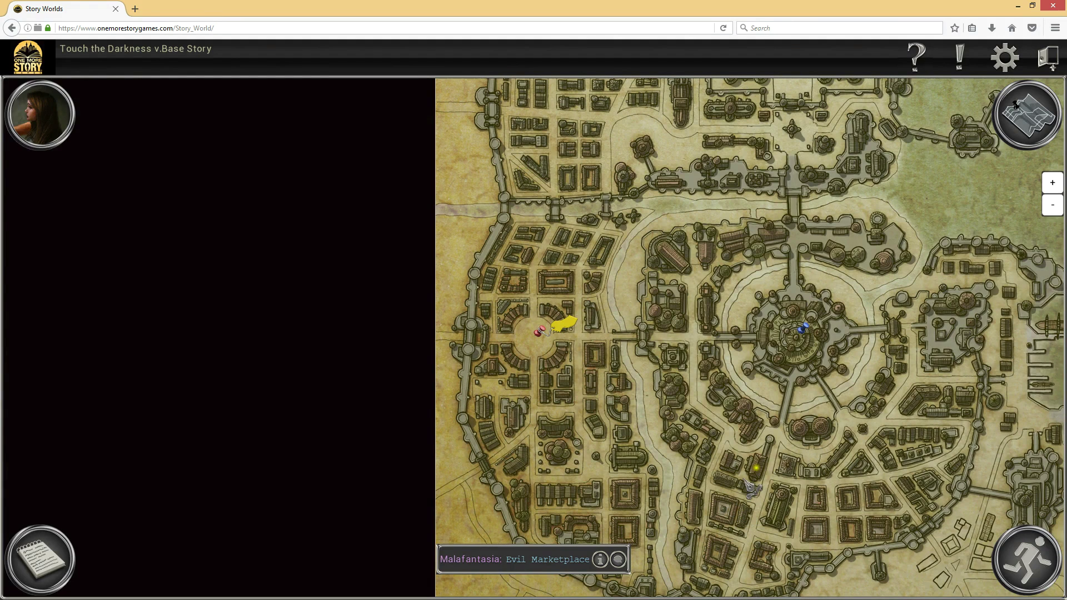